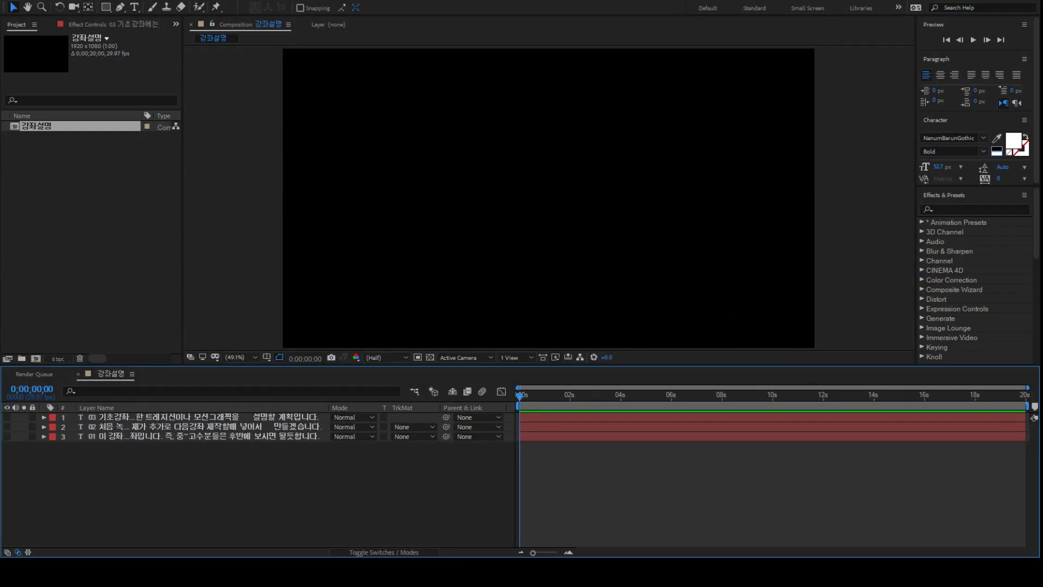
Make the three text layers numbered 01, 02 and 03 visible in the 강좌설명 composition.
left_click(965, 208)
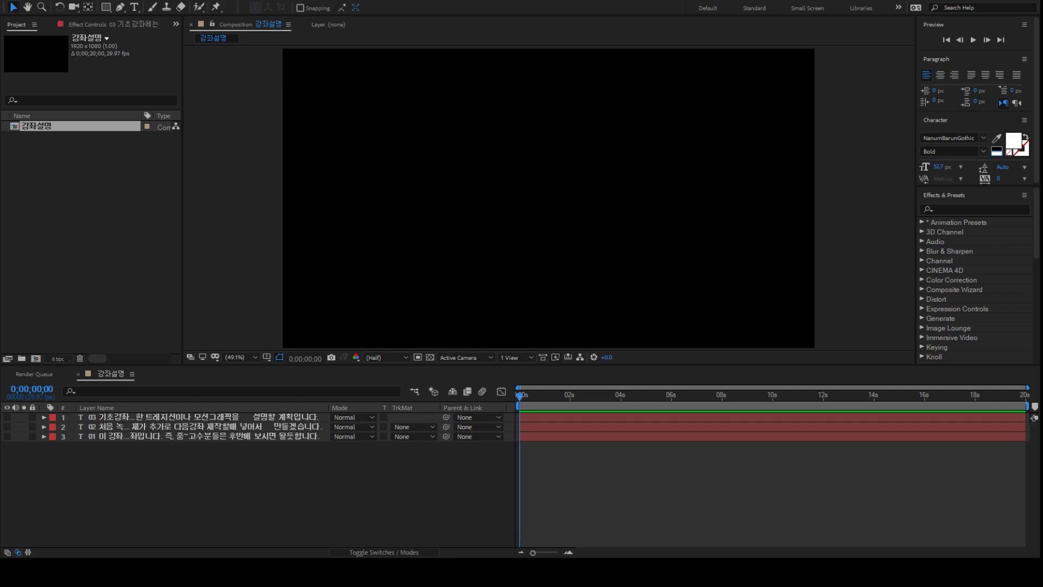
left_click(182, 473)
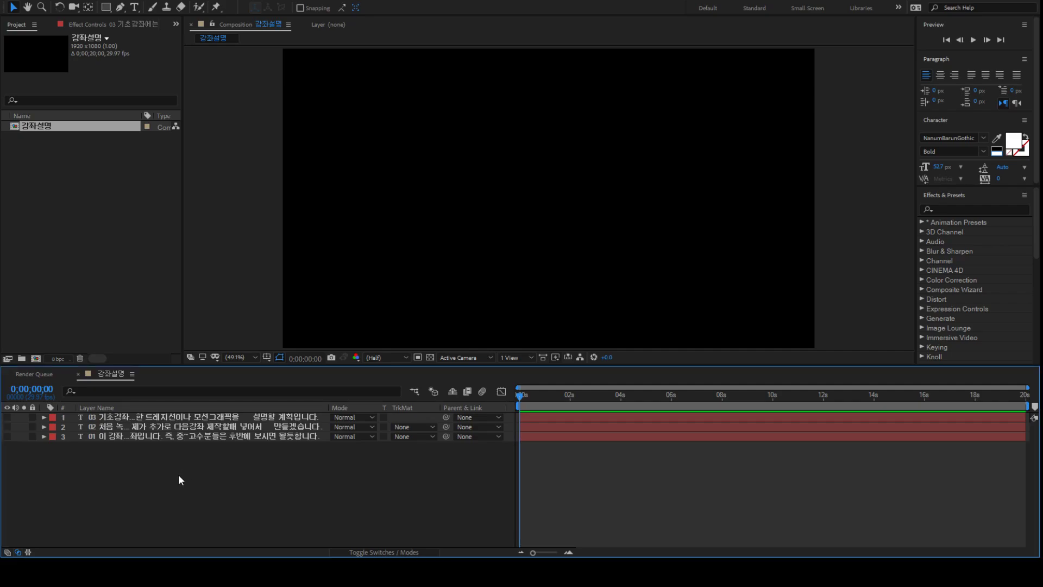
left_click(8, 435)
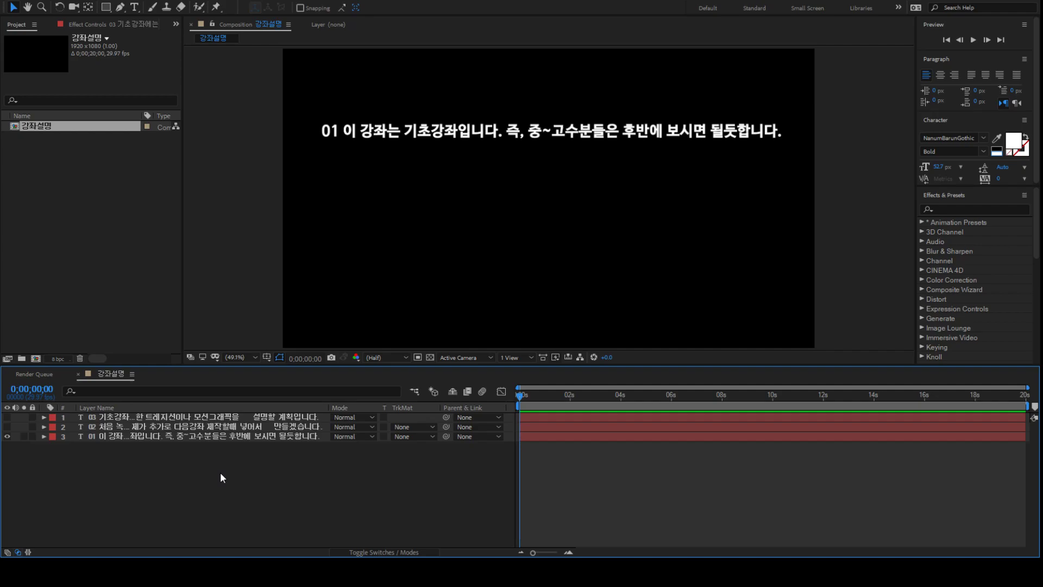
left_click(7, 427)
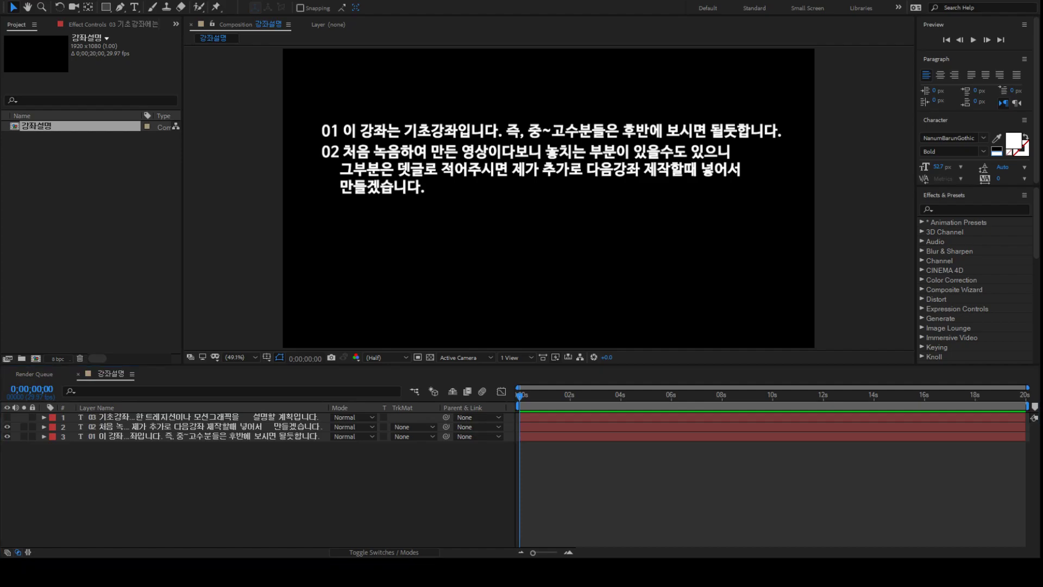
left_click(172, 463)
left_click(7, 417)
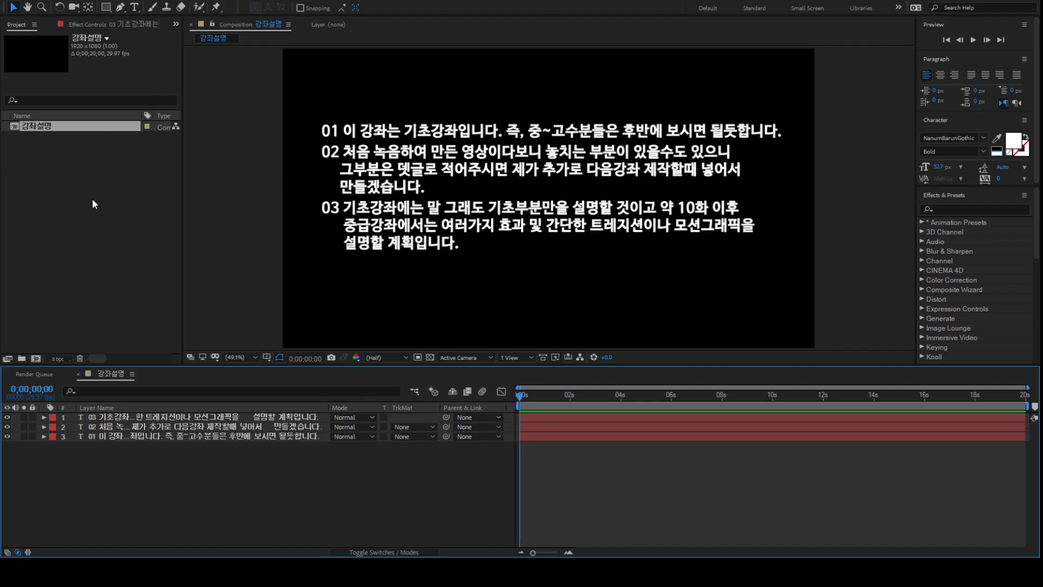
Create a new 1920 x 1080 composition named 화면1 with a duration of 20 seconds.
double_click(144, 227)
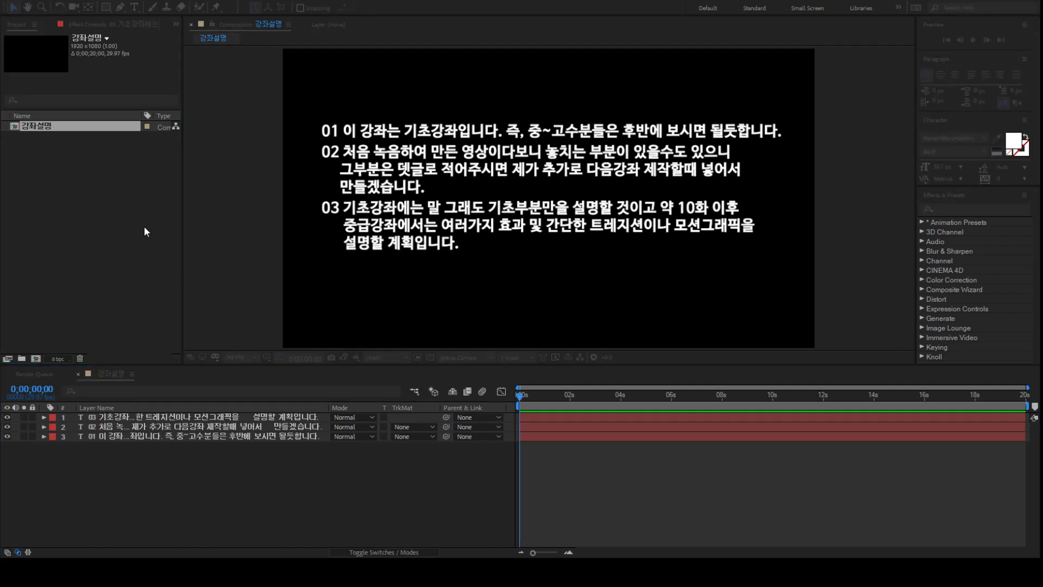
key("Return")
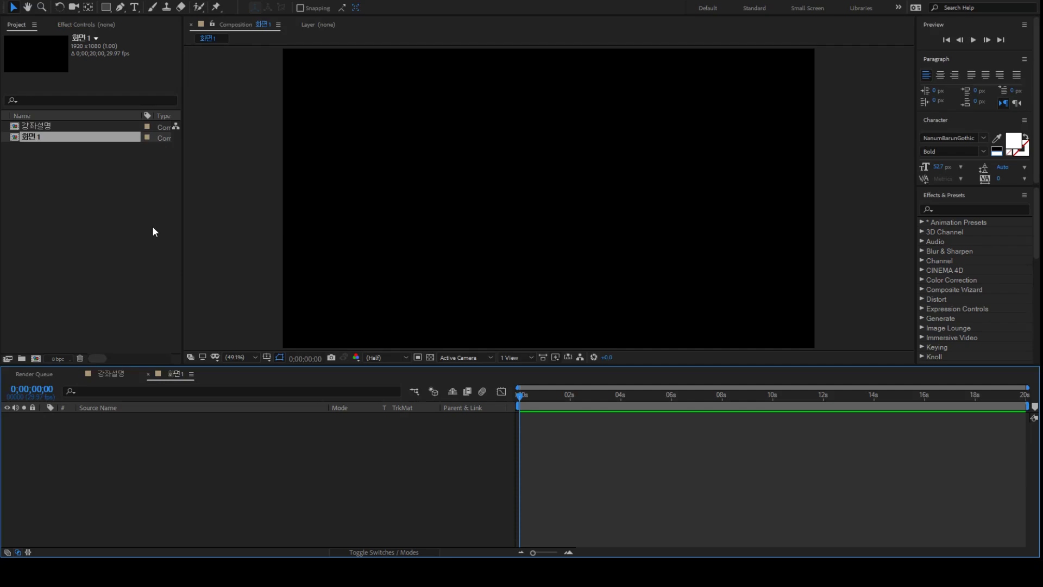
left_click(32, 139)
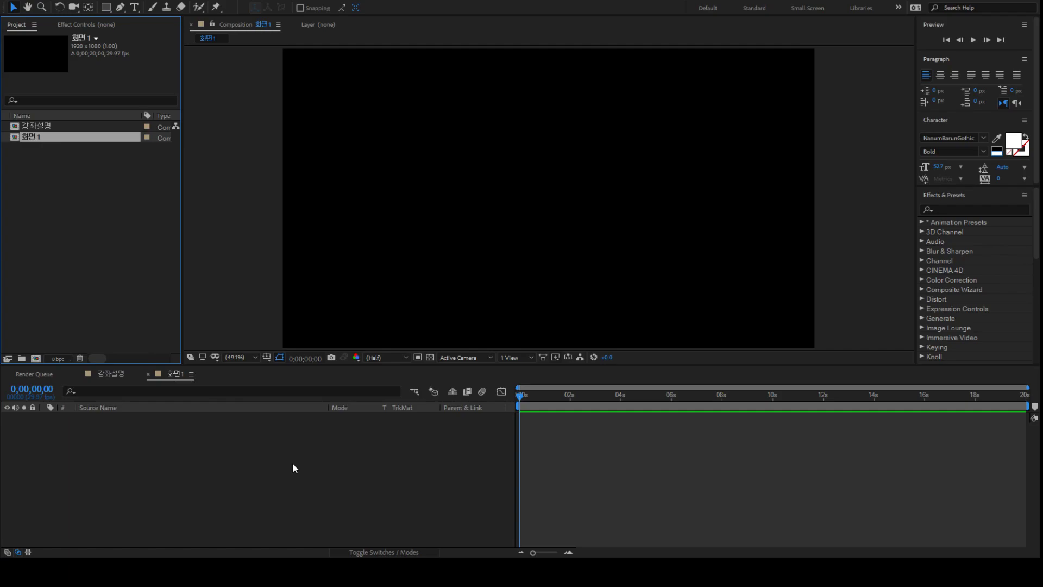
Turn on the transparency grid in the 화면1 viewer and clear the project item selection.
left_click(430, 357)
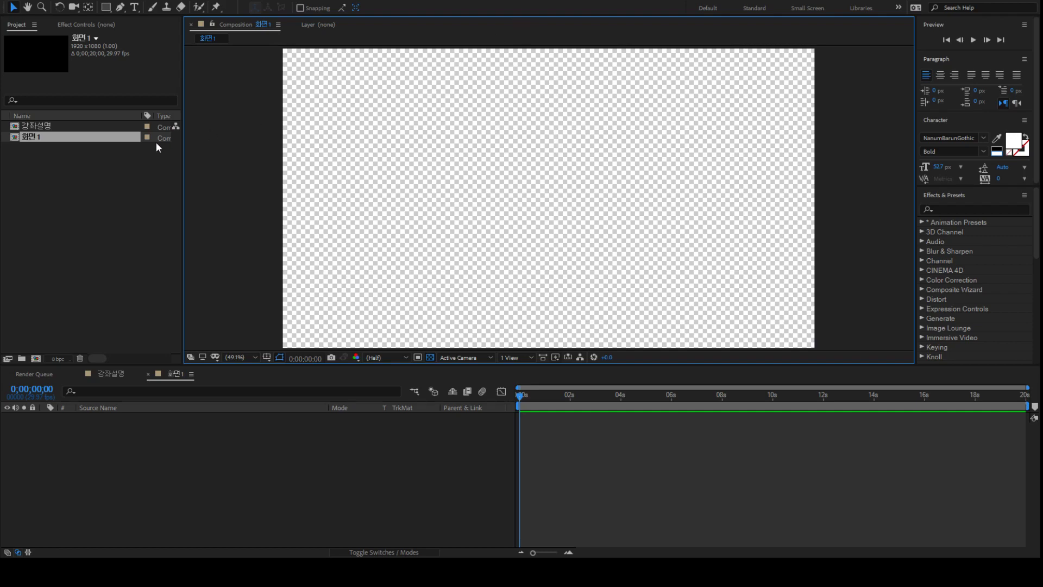
left_click(67, 163)
left_click(57, 142)
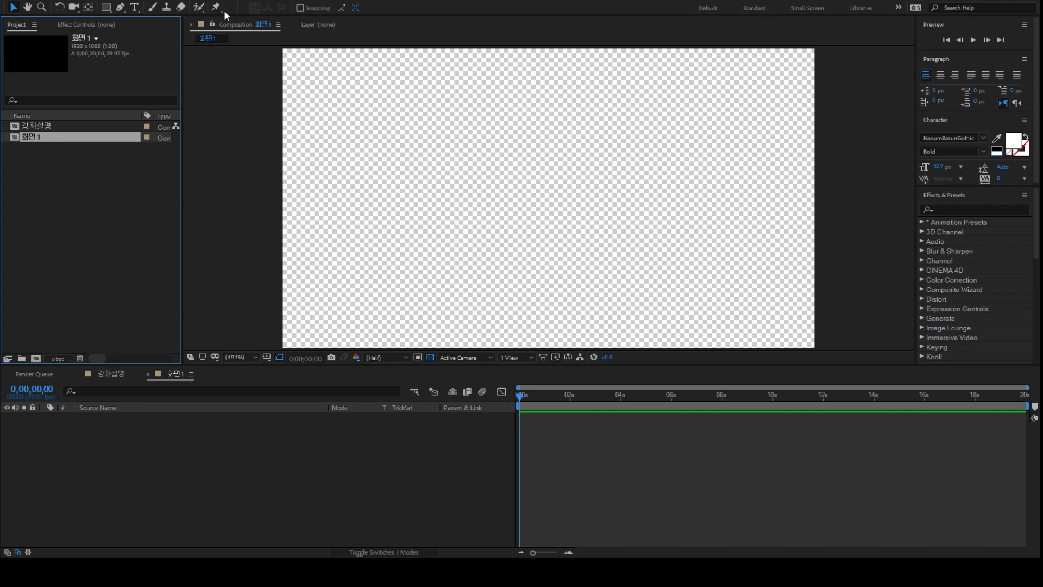
left_click(27, 301)
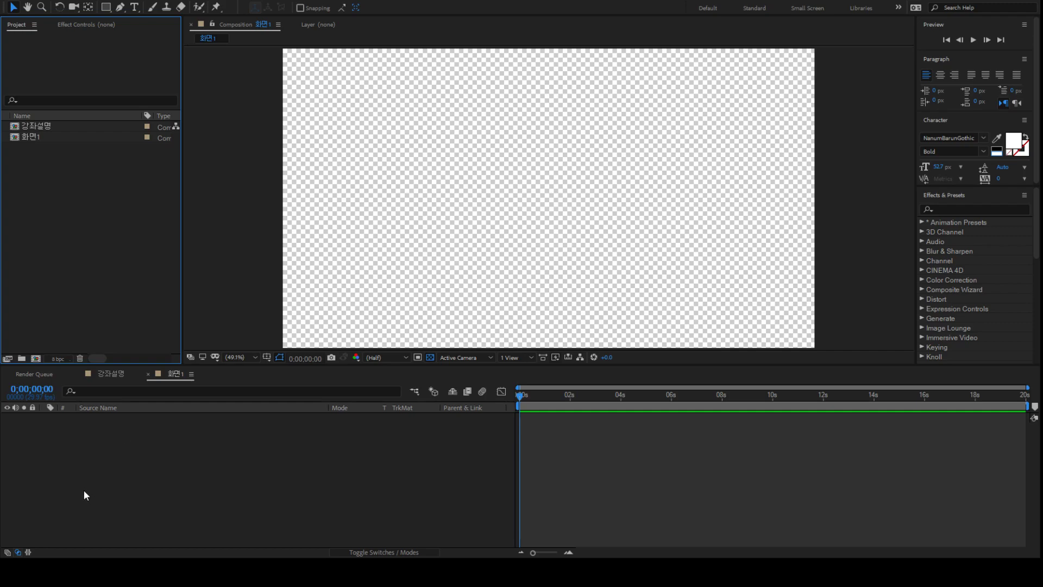
Create another 1920 x 1080 composition of 20 seconds under the default name and close its timeline.
key("ctrl+y")
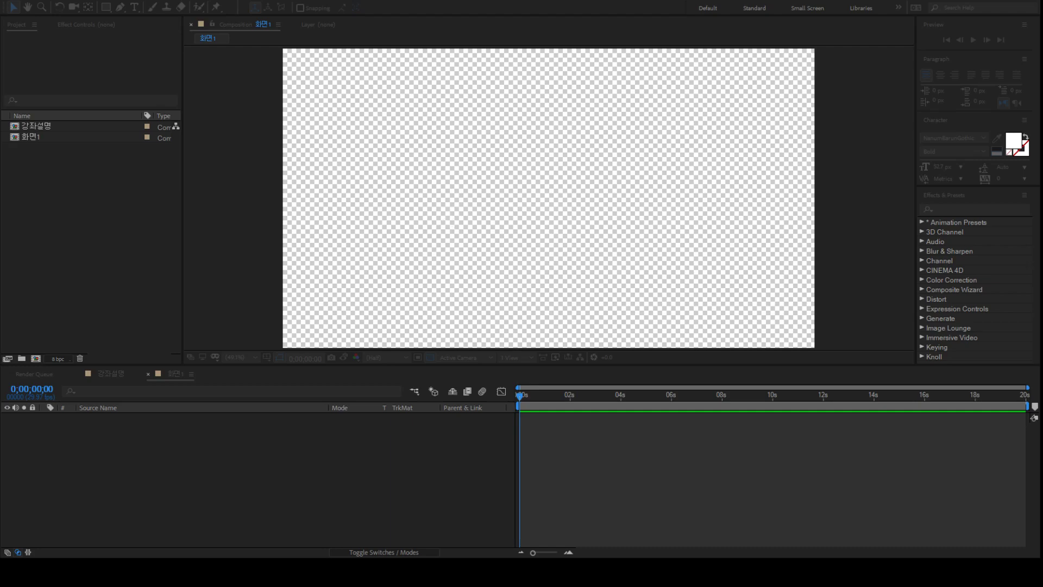
key("Return")
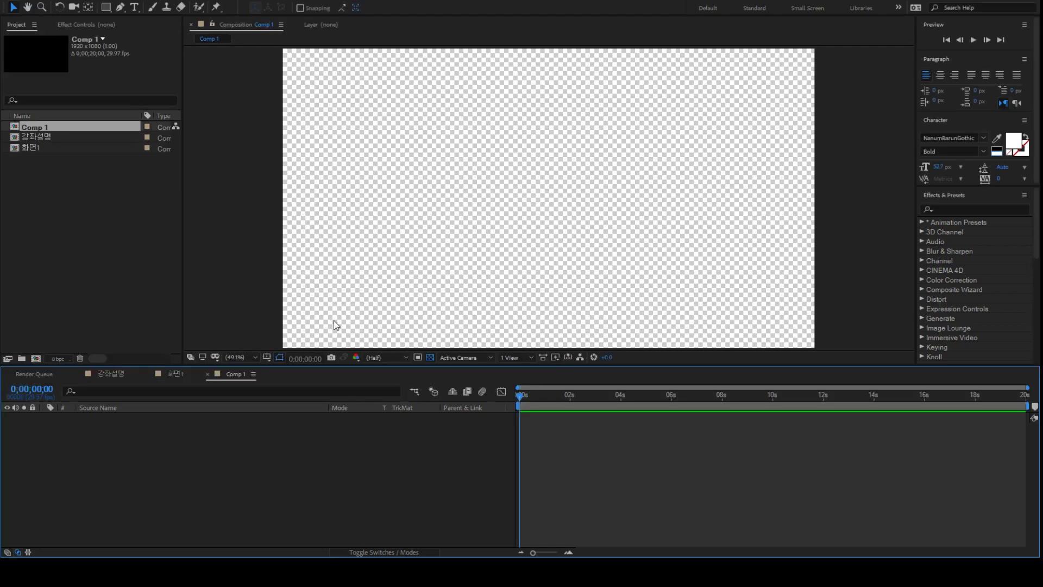
left_click(206, 374)
Create a composition with a duration of 0;00;59;28, scrub its playhead to the end and close its timeline.
key("ctrl+y")
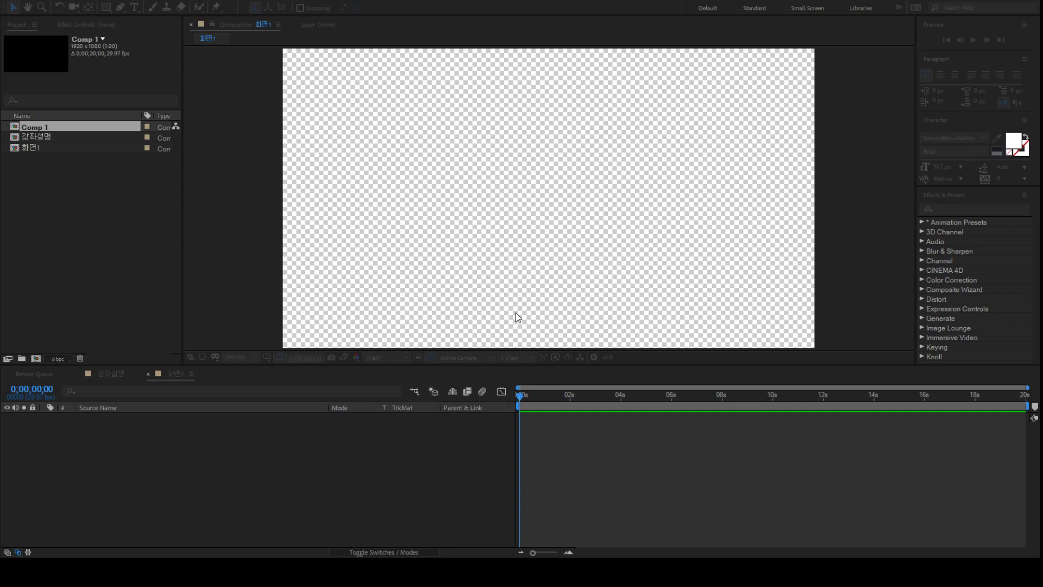
left_click(478, 442)
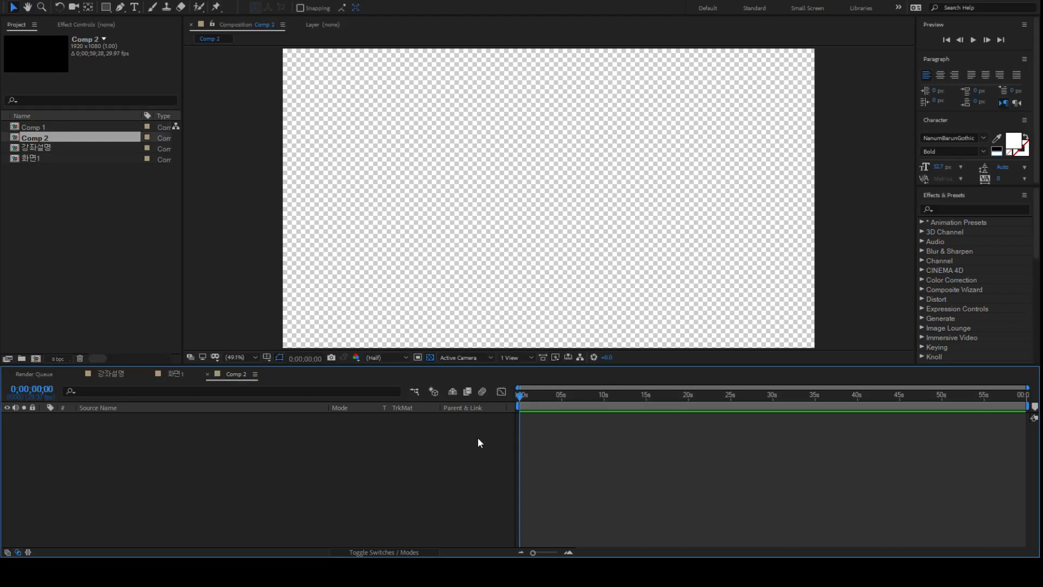
left_click_drag(573, 390, 1027, 393)
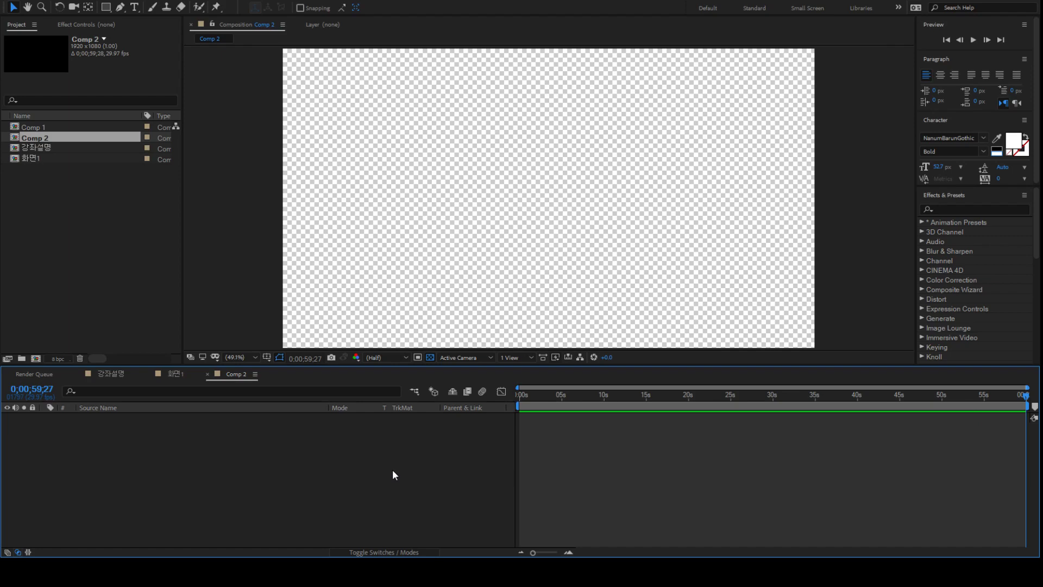
left_click(207, 375)
Create a 1920 x 1080 composition with a duration of 5 seconds and close the 화면1 timeline.
key("ctrl+k")
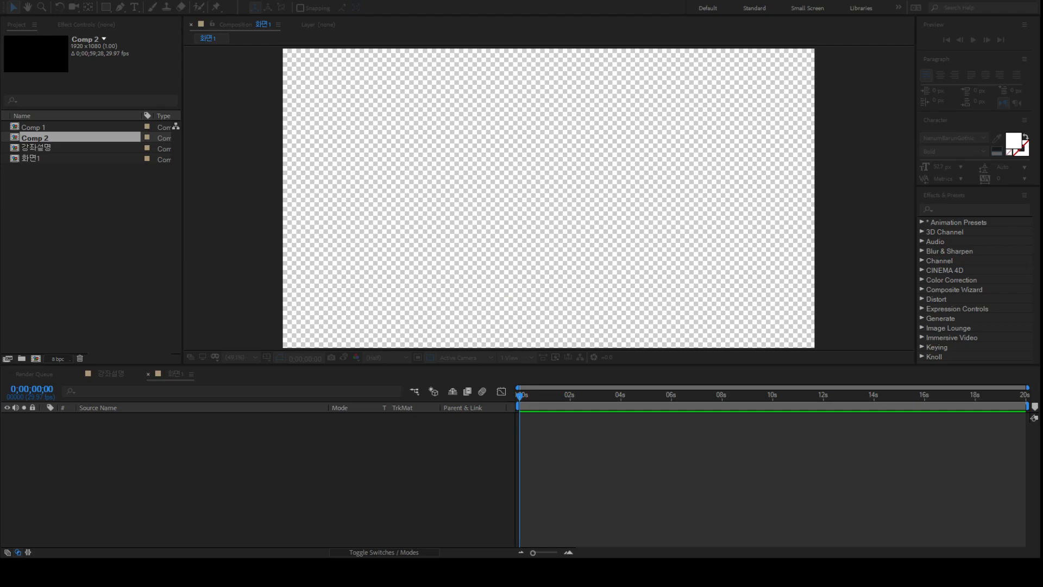
key("Return")
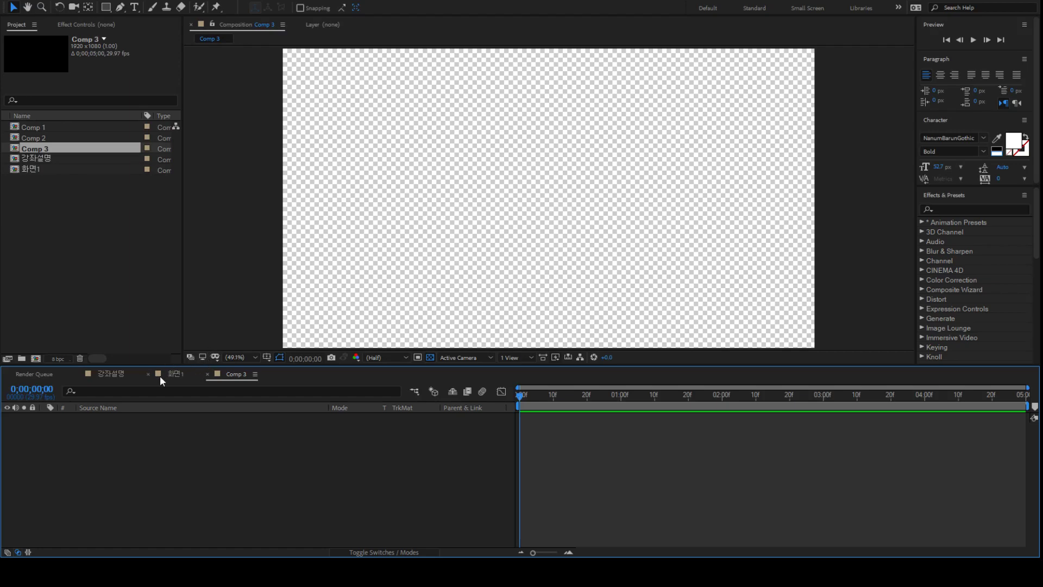
left_click(151, 377)
Rename the open 5-second composition to 설명화면 in its composition settings.
left_click_drag(945, 395, 519, 396)
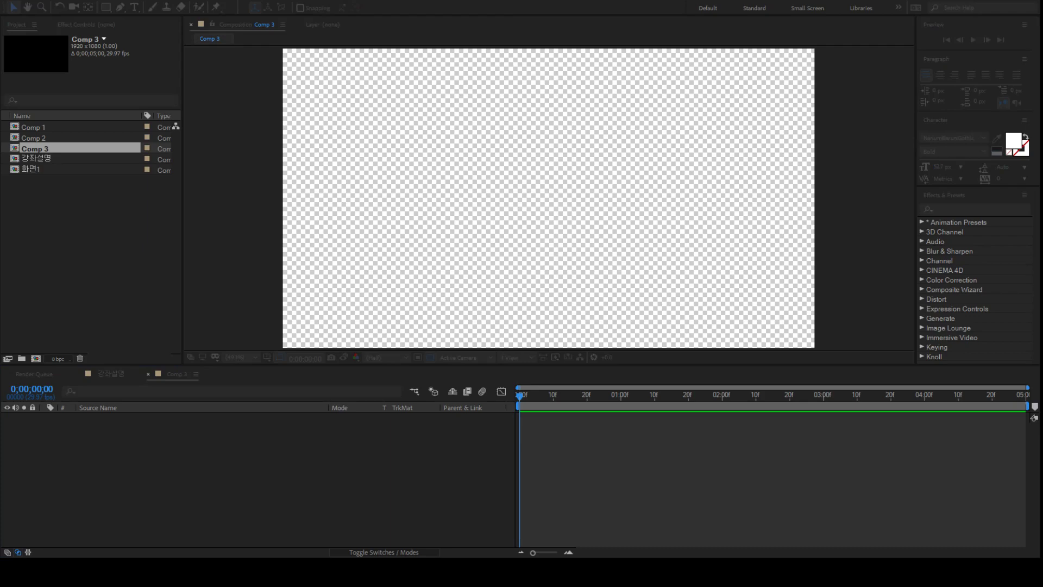
key("Return")
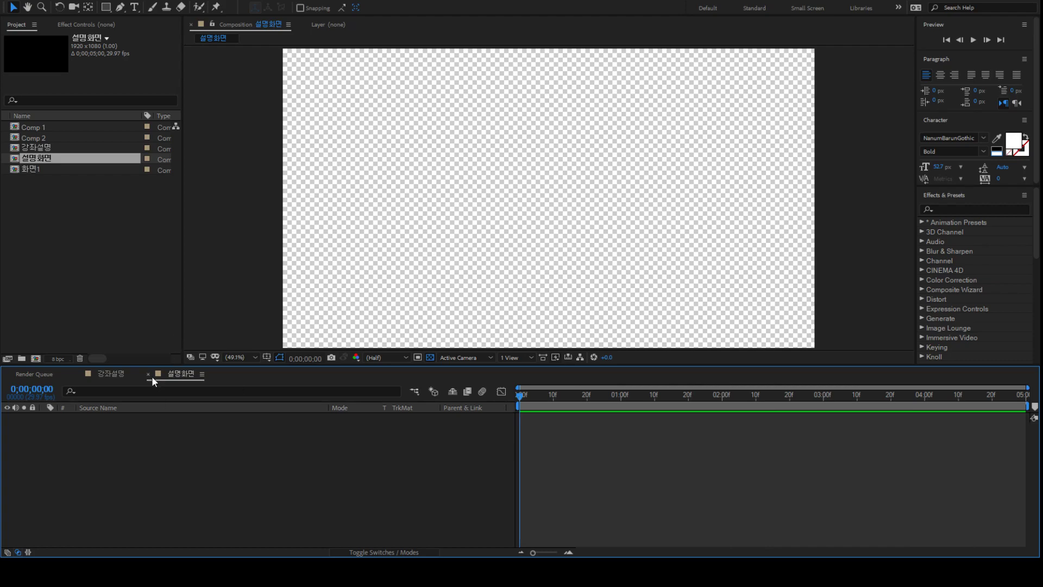
double_click(191, 375)
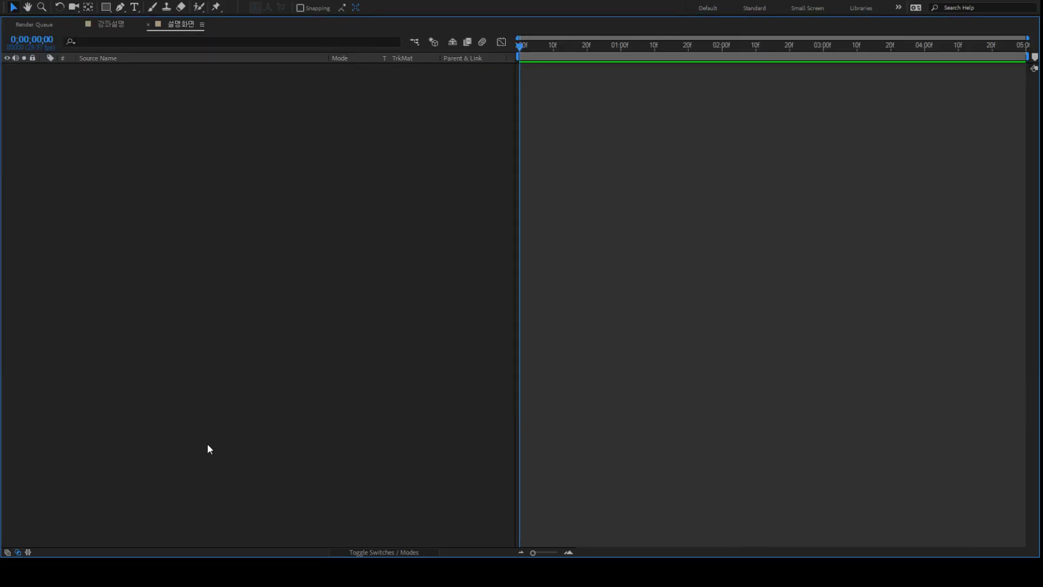
double_click(177, 26)
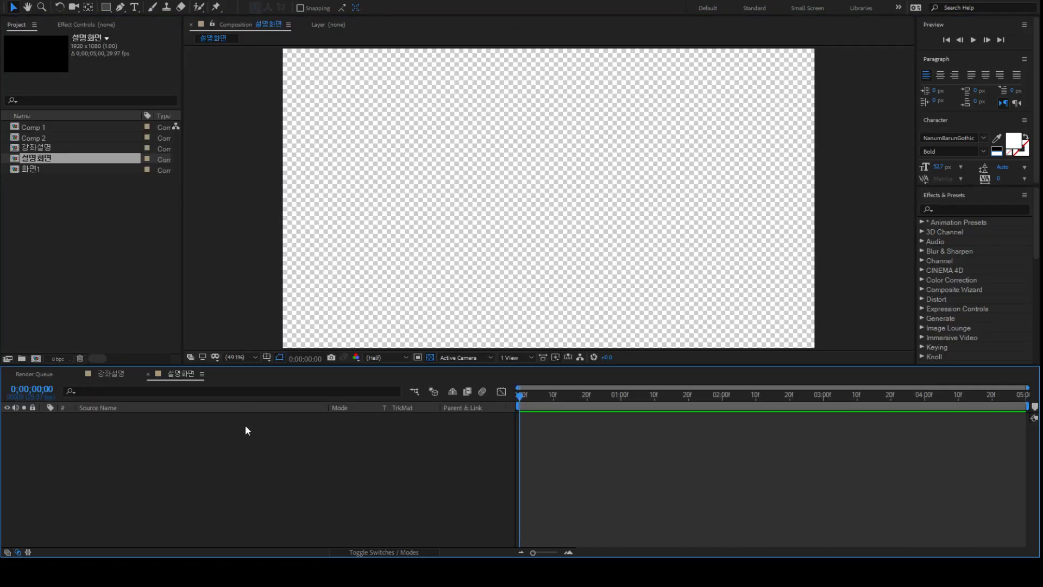
key("ctrl+y")
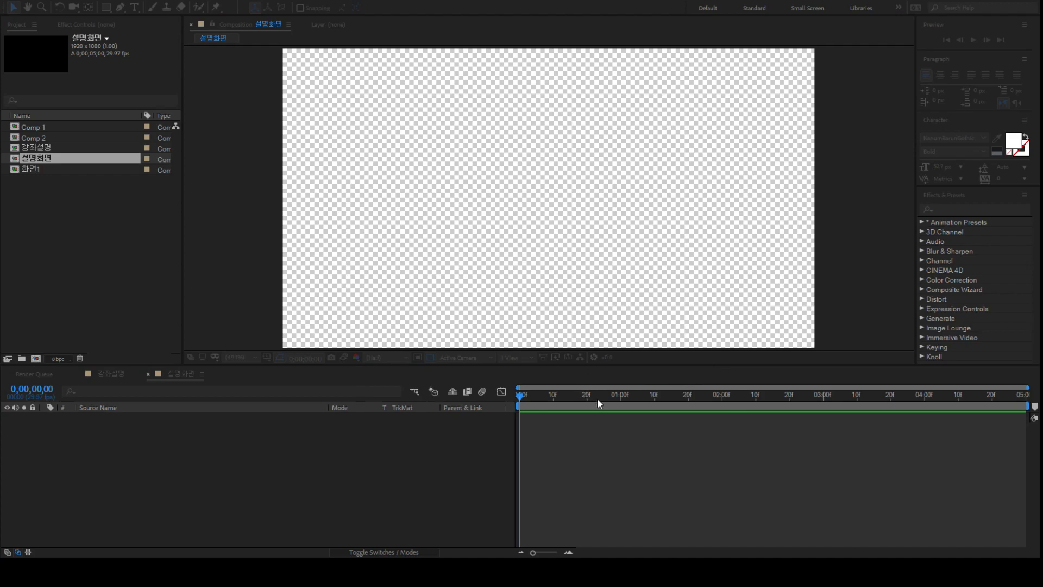
key("Escape")
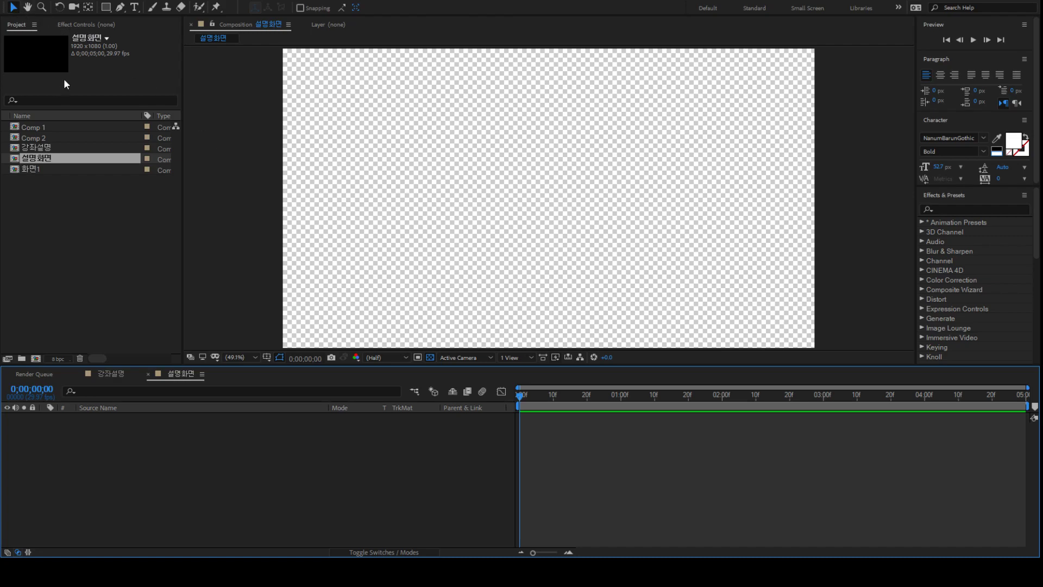
Draw a square with a red fill and a 2 px stroke near the middle of the 설명화면 composition.
left_click(112, 10)
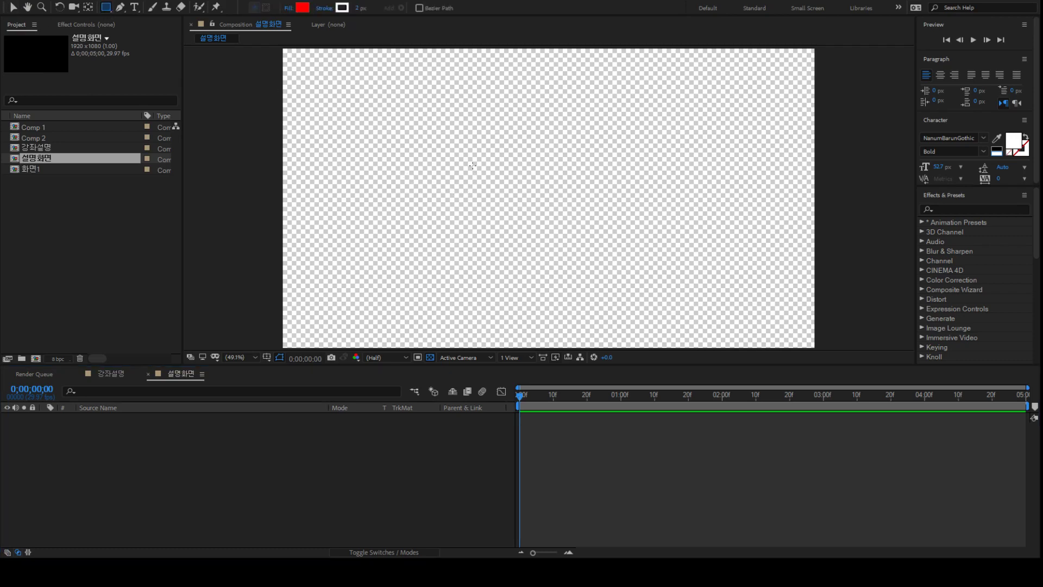
left_click_drag(465, 152, 591, 279)
key("v")
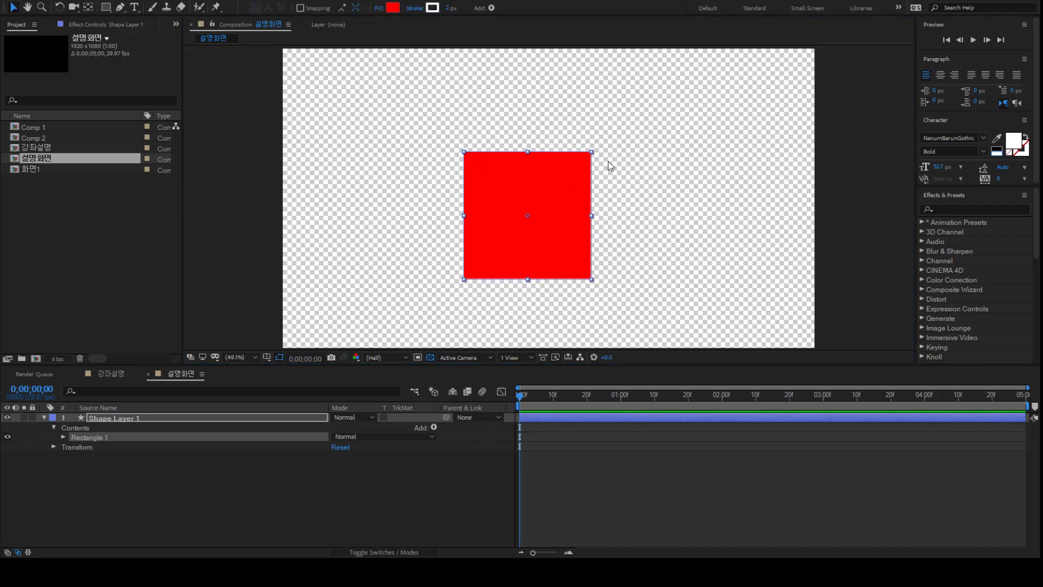
Show the title/action safe guides and move the red square to the centre of the frame.
left_click(280, 357)
left_click(279, 366)
left_click_drag(561, 239, 577, 229)
left_click(587, 463)
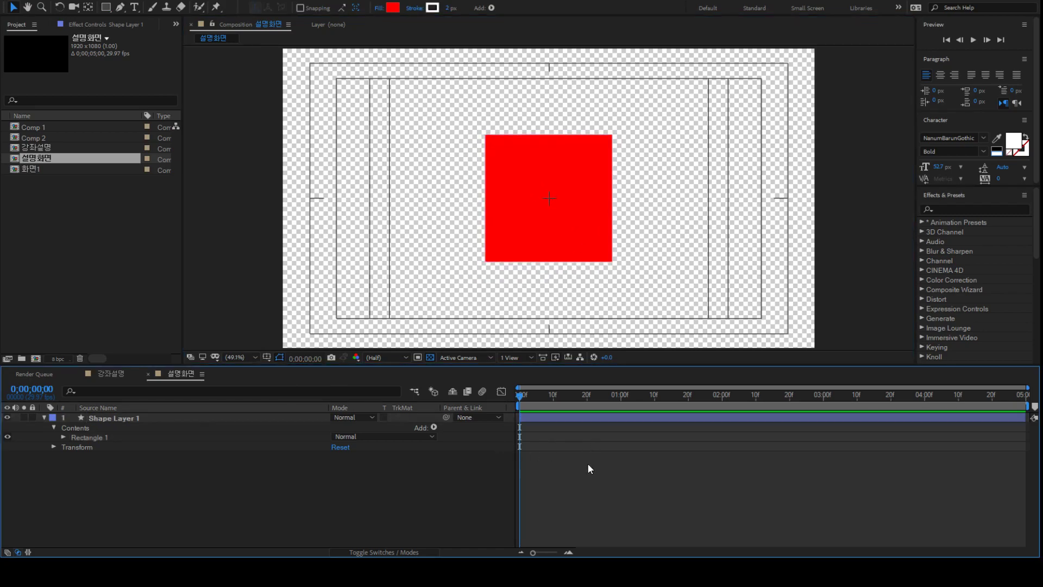
Select and deselect the shape layer by its duration bar, its name and the square itself, and collapse its properties.
left_click(562, 416)
left_click(457, 477)
left_click(128, 416)
left_click(237, 508)
left_click(530, 192)
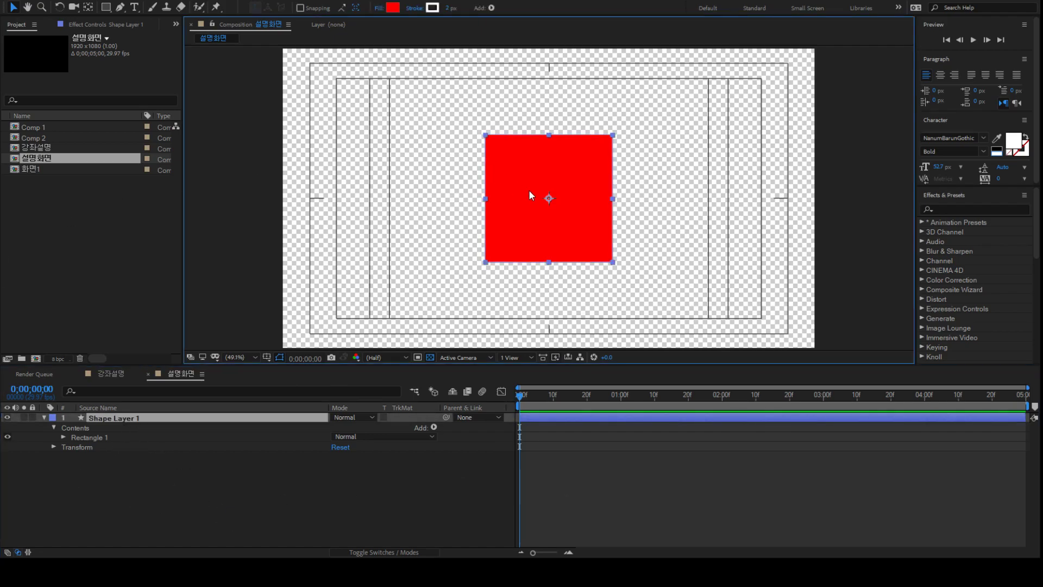
left_click(57, 477)
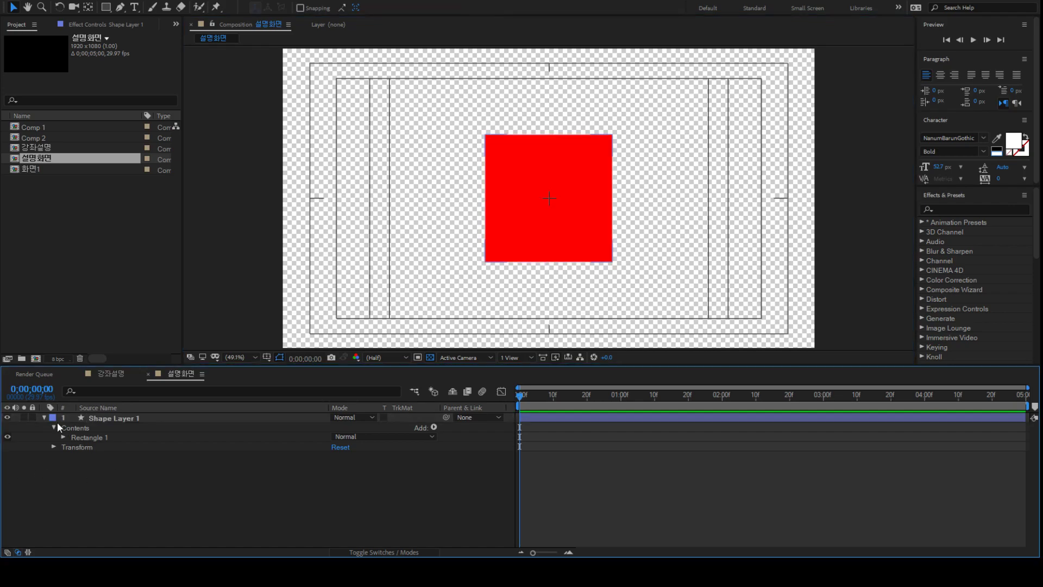
left_click(44, 416)
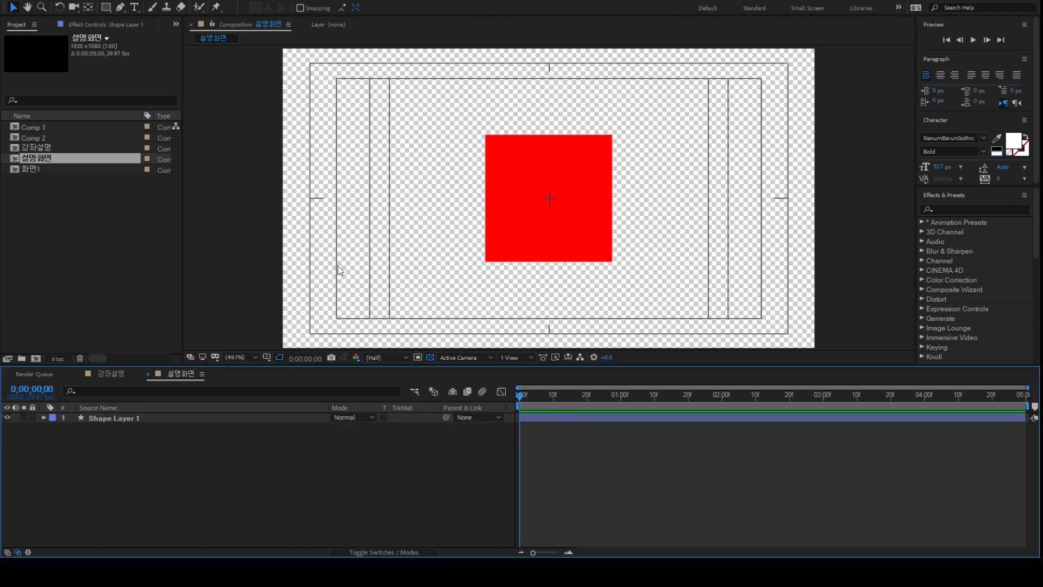
Move the red square with the Selection tool, leave it centred in the frame and select its layer.
left_click(536, 206)
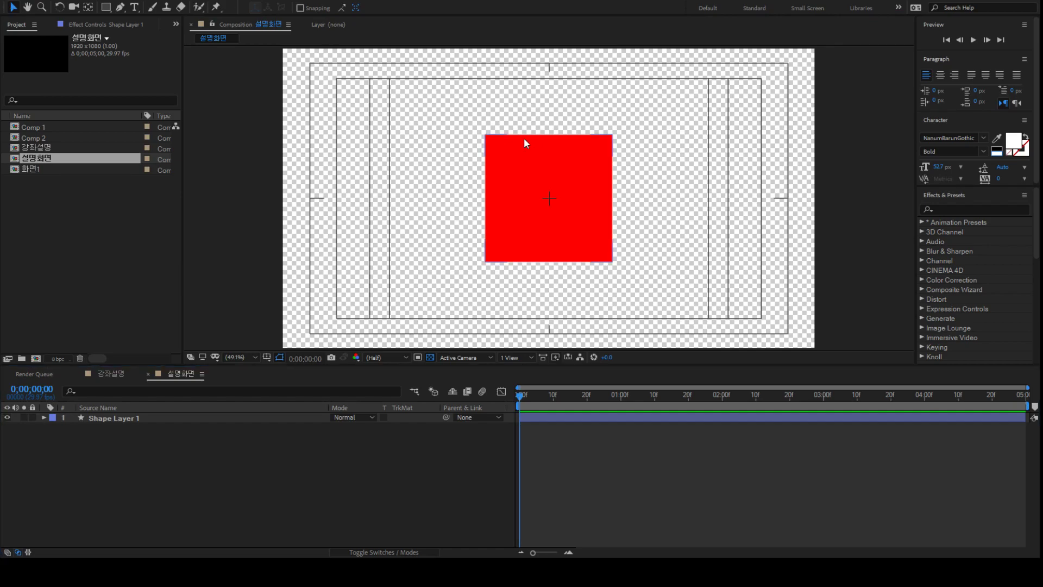
left_click(540, 181)
mouse_move(572, 174)
left_mouse_down()
mouse_move(689, 123)
mouse_move(743, 254)
mouse_move(389, 172)
mouse_move(380, 139)
mouse_move(726, 124)
mouse_move(726, 242)
mouse_move(397, 266)
mouse_move(393, 136)
mouse_move(751, 122)
mouse_move(740, 111)
mouse_move(567, 187)
left_mouse_up()
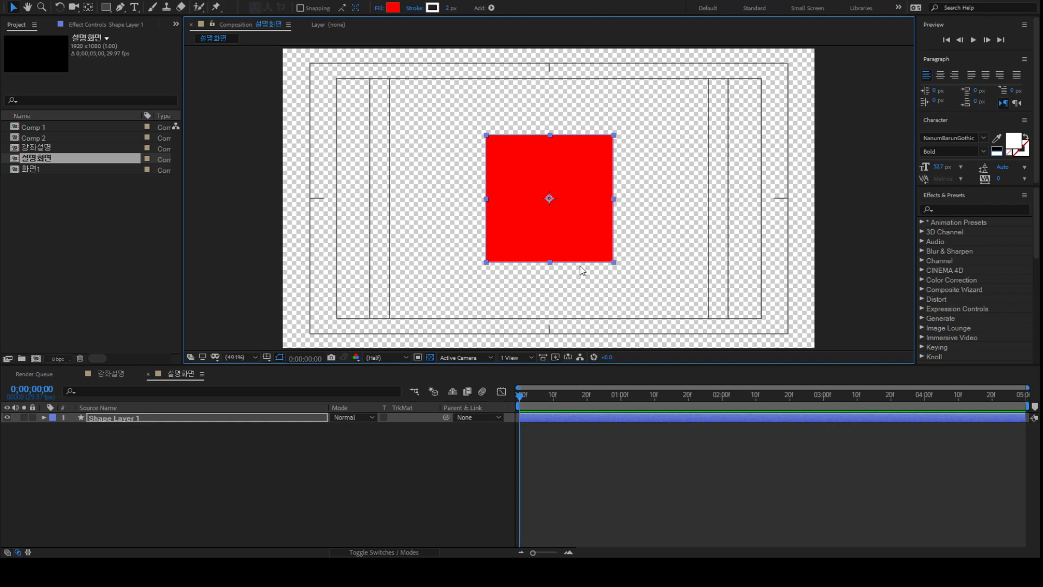
left_click(560, 438)
left_click(105, 423)
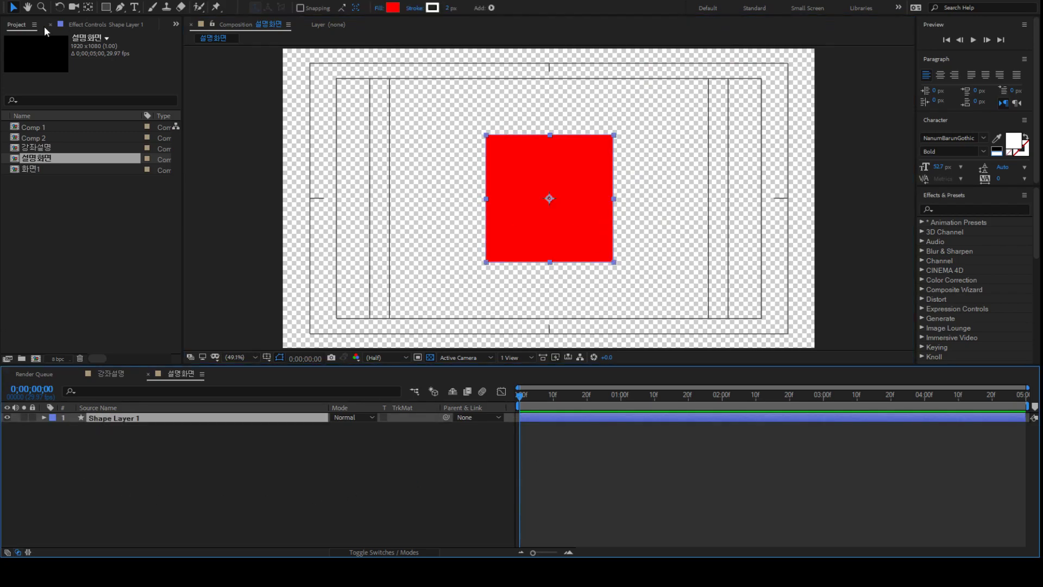
Pan the composition view back and forth with the Hand tool, leaving the frame roughly centred.
left_click(26, 9)
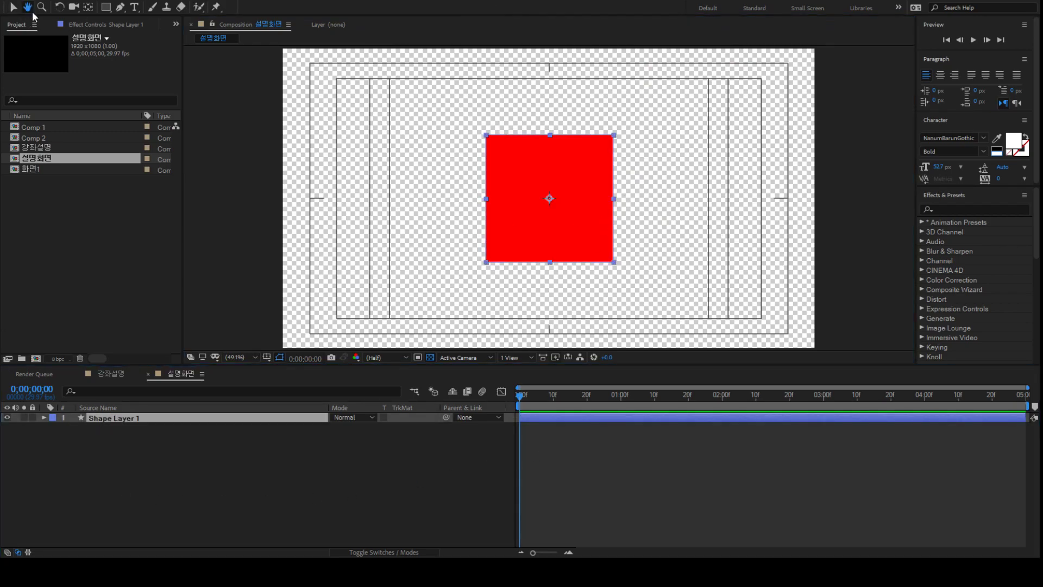
scroll(547, 188, "down", 2)
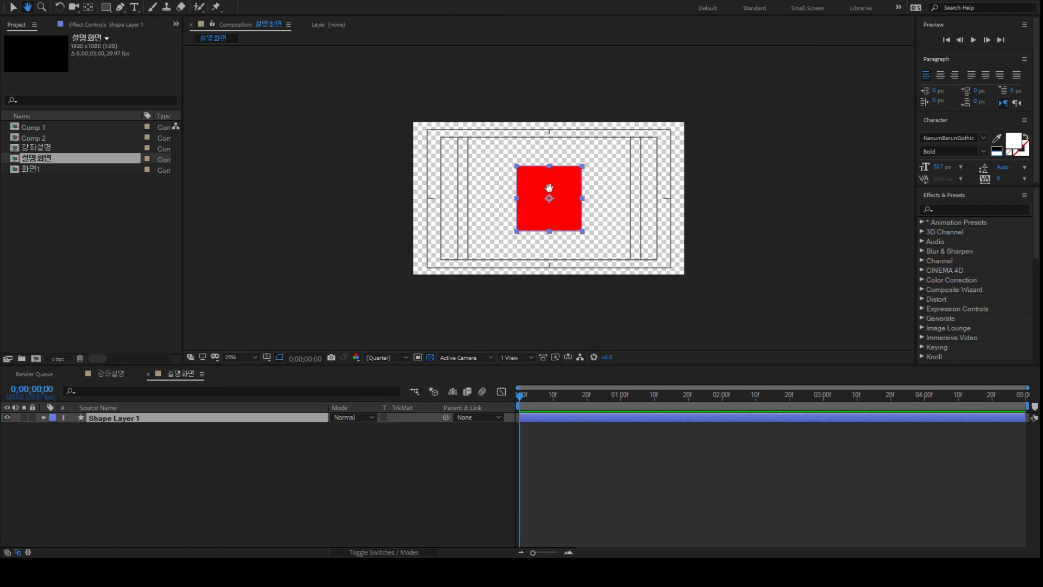
scroll(548, 186, "up", 2)
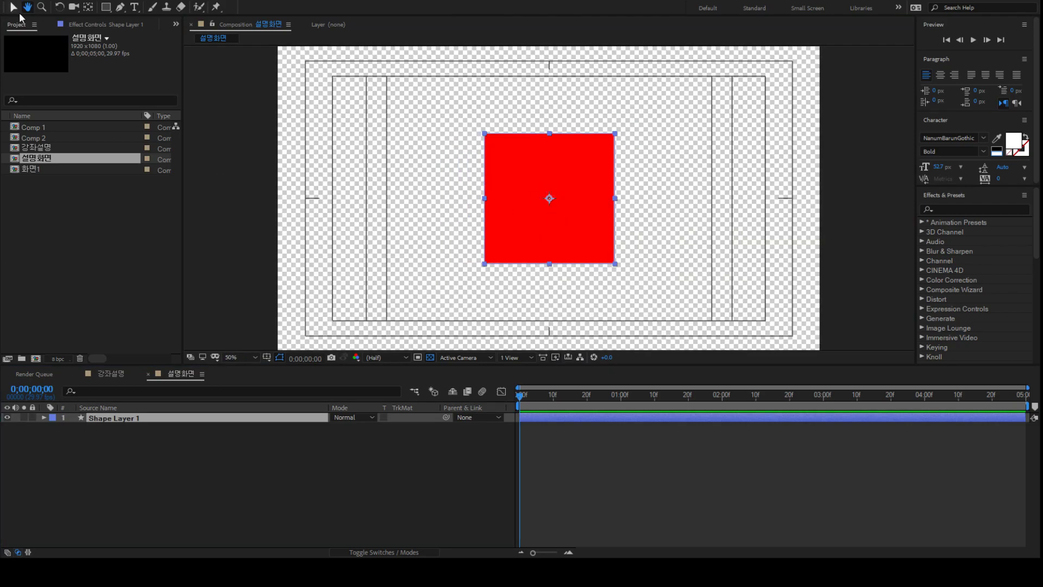
left_click_drag(540, 209, 462, 208)
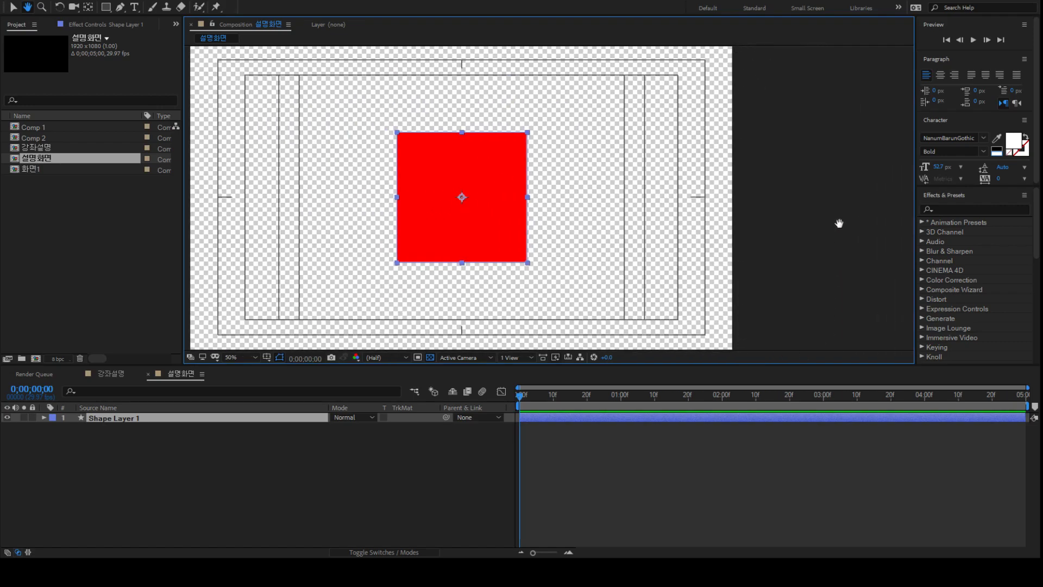
left_click_drag(438, 226, 510, 221)
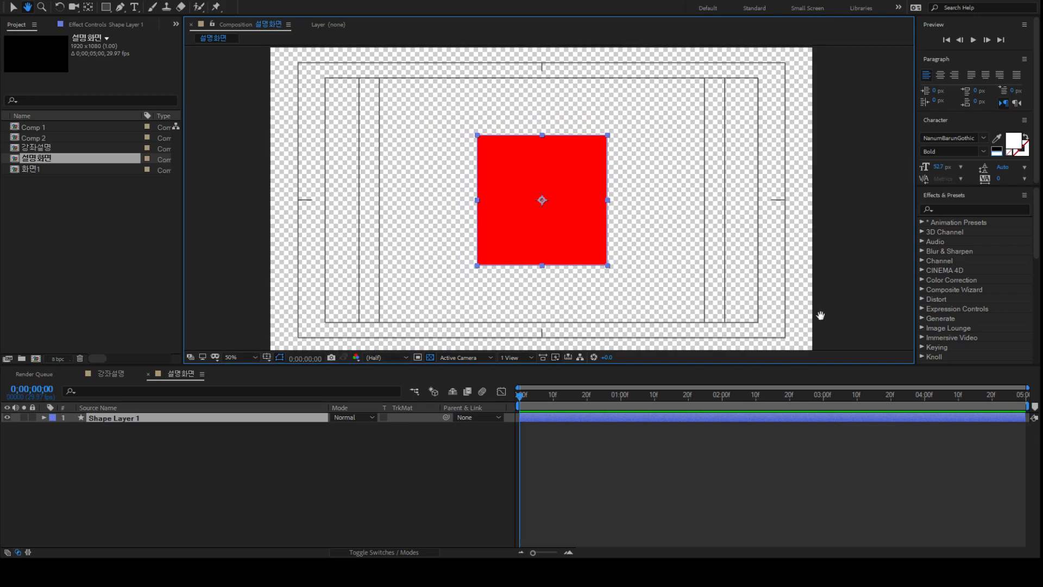
mouse_move(552, 221)
left_mouse_down()
mouse_move(456, 168)
mouse_move(658, 100)
mouse_move(715, 392)
mouse_move(365, 158)
mouse_move(827, 146)
mouse_move(326, 209)
mouse_move(841, 235)
mouse_move(486, 108)
mouse_move(556, 195)
mouse_move(544, 220)
left_mouse_up()
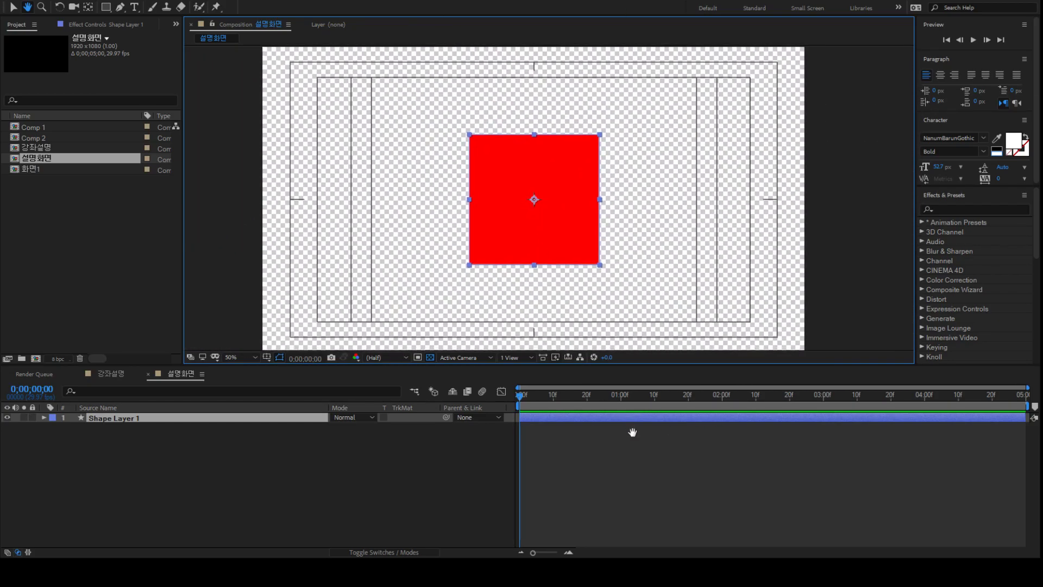
Zoom the timeline scale out of and back to the composition's full five-second duration.
left_click(569, 553)
left_click(568, 553)
left_click(568, 553)
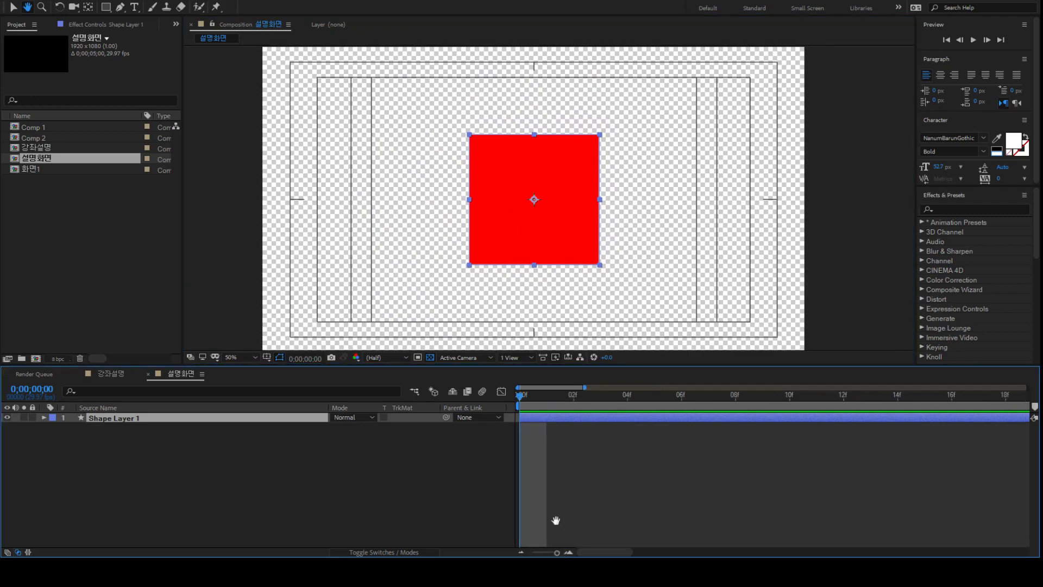
left_click(519, 552)
left_click(520, 552)
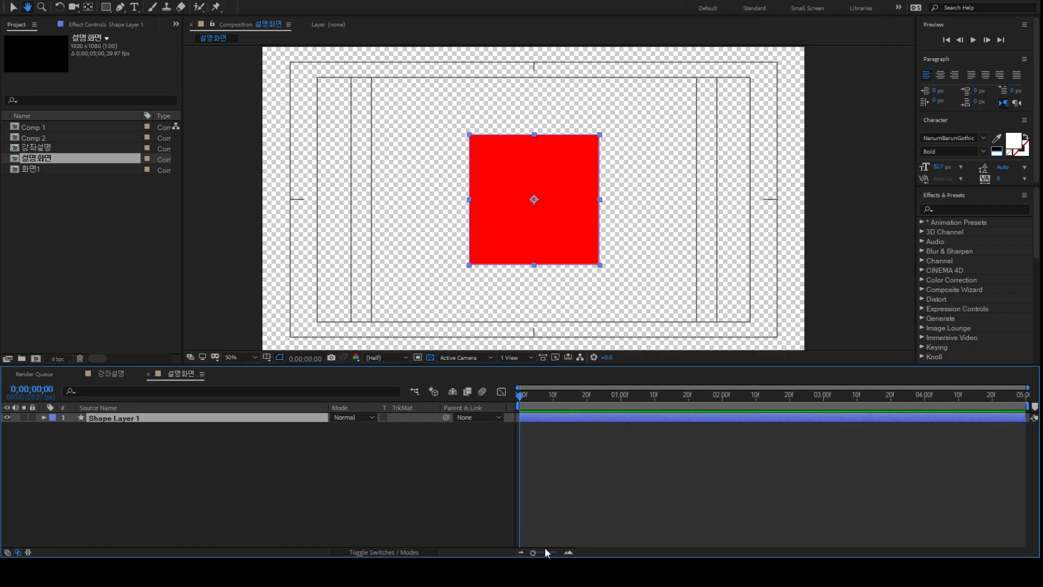
Move the current time to 0;00;00;19 and pan along the magnified timeline with the Hand tool.
left_click_drag(551, 402, 624, 412)
left_click_drag(619, 412, 583, 408)
left_click(572, 549)
left_click_drag(733, 552, 687, 554)
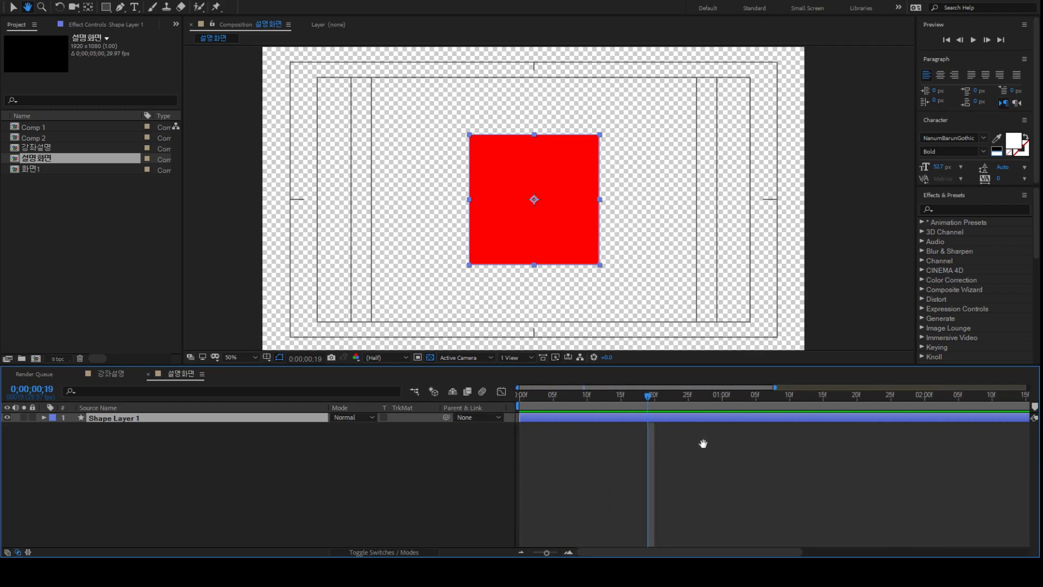
left_click_drag(700, 442, 868, 454)
left_click_drag(840, 552, 641, 538)
Fit the full duration in the timeline again and try the Zoom tool on the composition view.
left_click(13, 7)
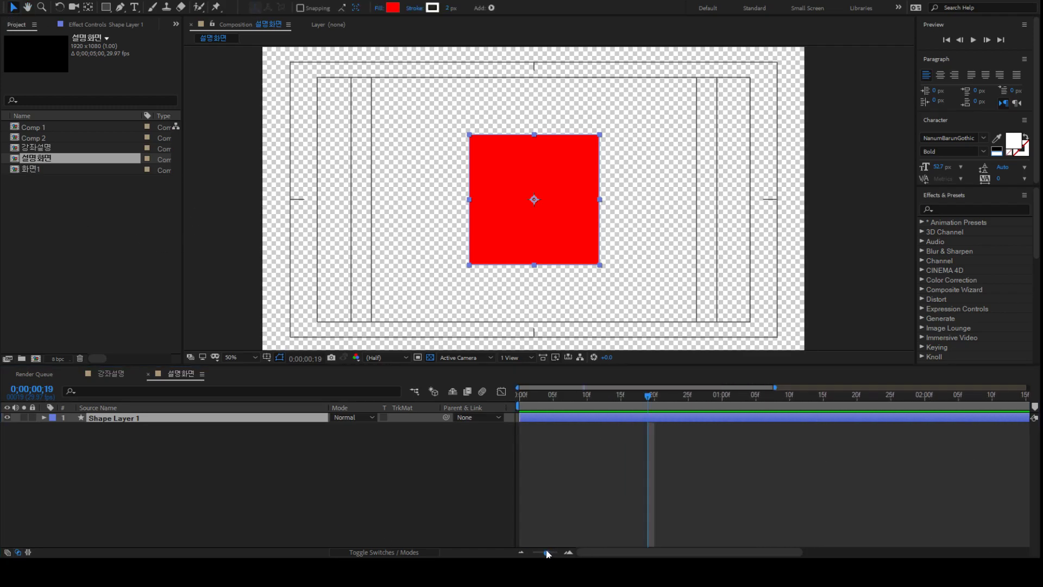
left_click_drag(546, 552, 533, 551)
left_click(42, 8)
scroll(524, 182, "down", 2)
scroll(516, 188, "up", 2)
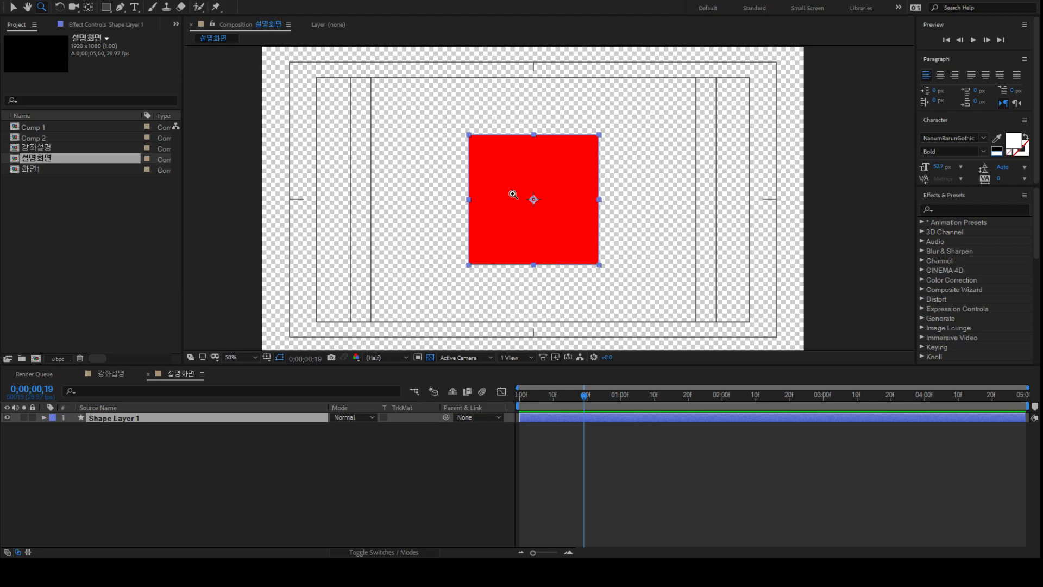
Turn the red square around its centre with the Rotation tool, leave it nearly upright and return to the Selection tool.
left_click(60, 8)
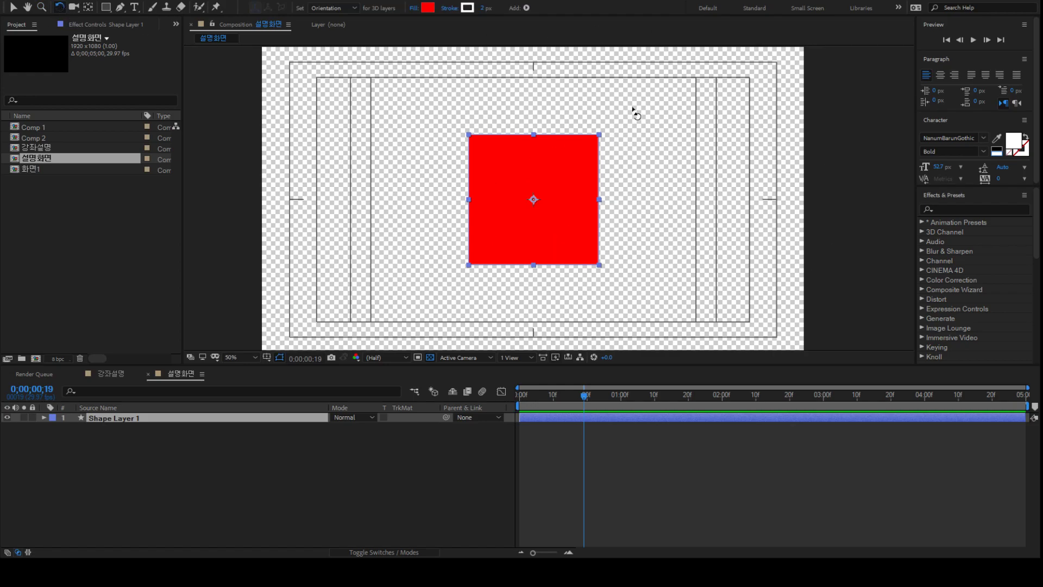
left_click(615, 130)
left_click(589, 171)
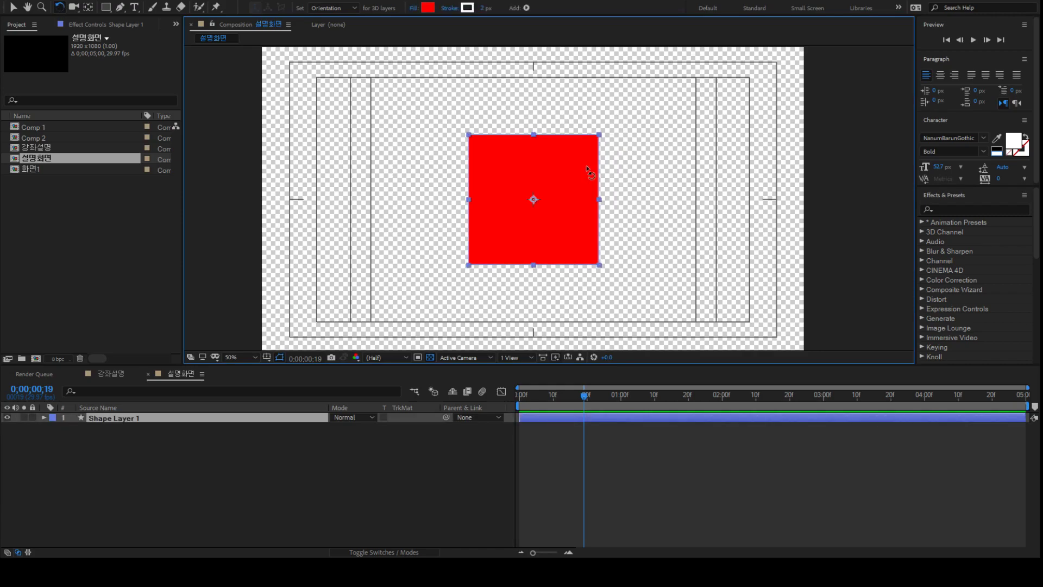
left_click(611, 131)
left_click(585, 149)
left_click_drag(584, 149, 560, 225)
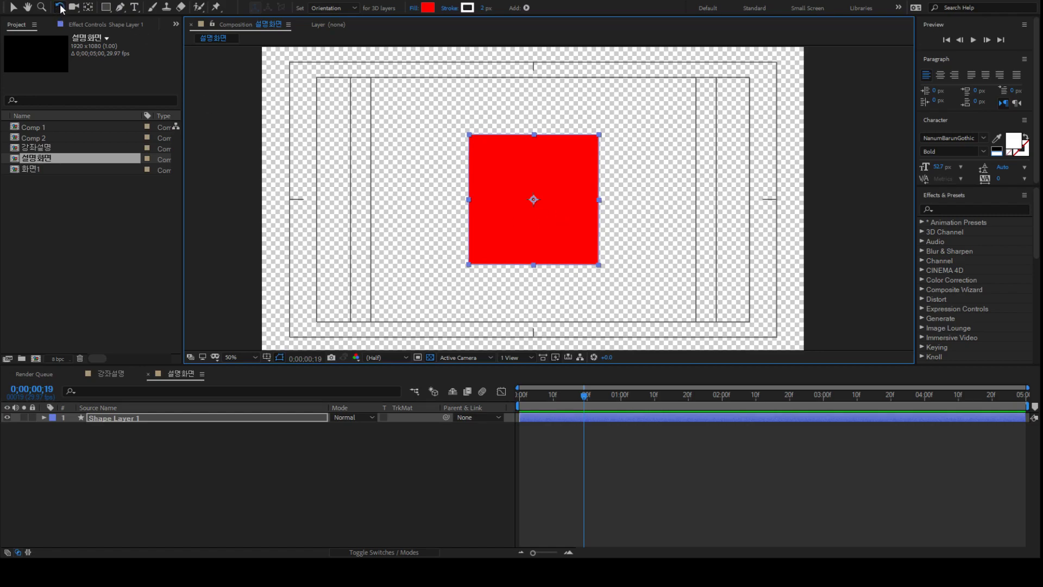
left_click(13, 8)
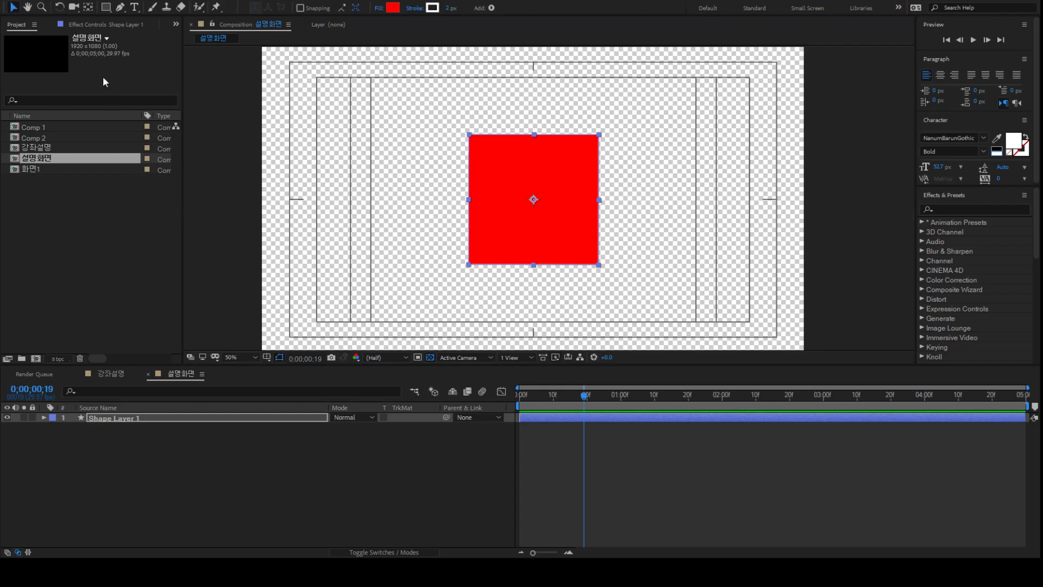
Switch through the camera and Pan Behind tools, and rotate the red square around its centred anchor point.
left_click(75, 7)
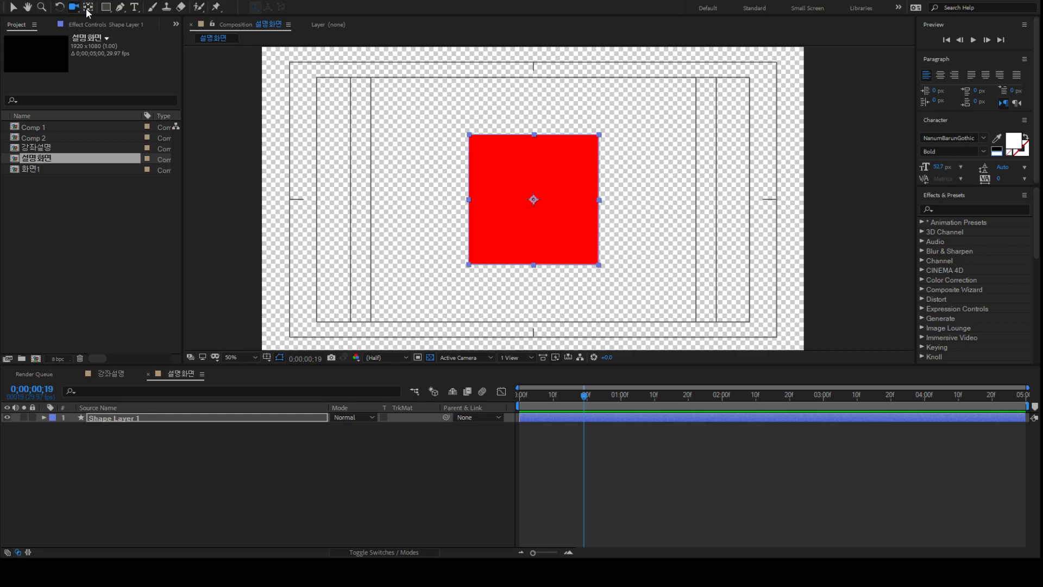
left_click(86, 11)
left_click(588, 178)
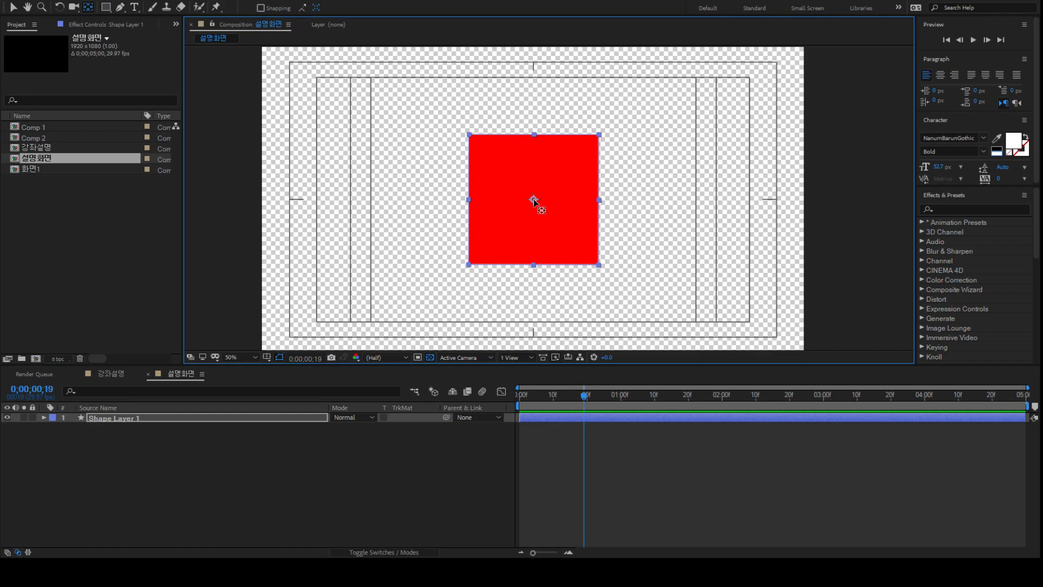
key("w")
left_click_drag(549, 164, 581, 195)
left_click_drag(554, 145, 561, 186)
Move the square's anchor point to the middle of its lower edge and rotate the square around it.
left_click(86, 8)
left_click(534, 201)
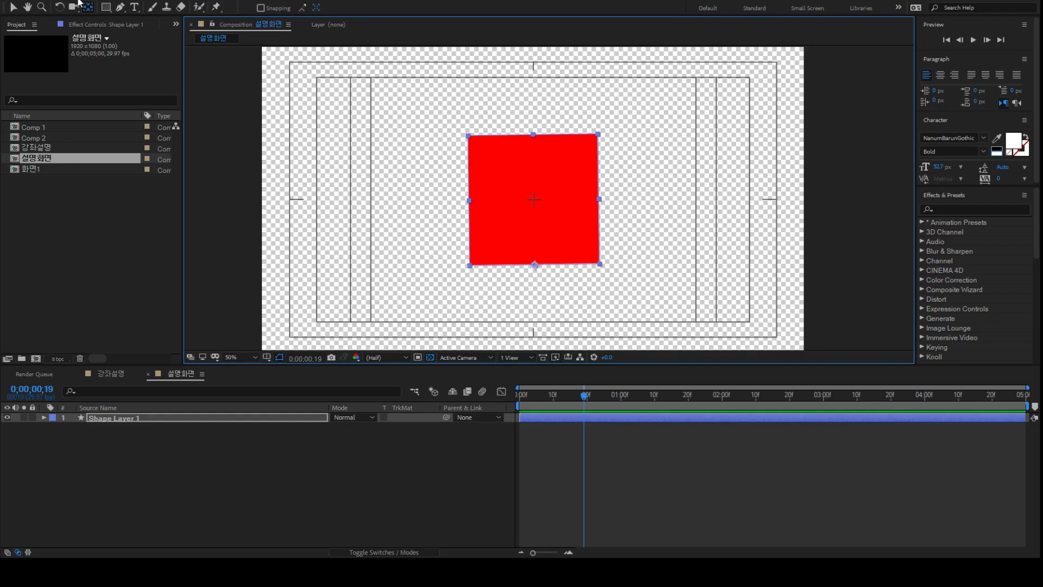
key("w")
left_click_drag(532, 144, 580, 232)
left_click_drag(525, 265, 497, 184)
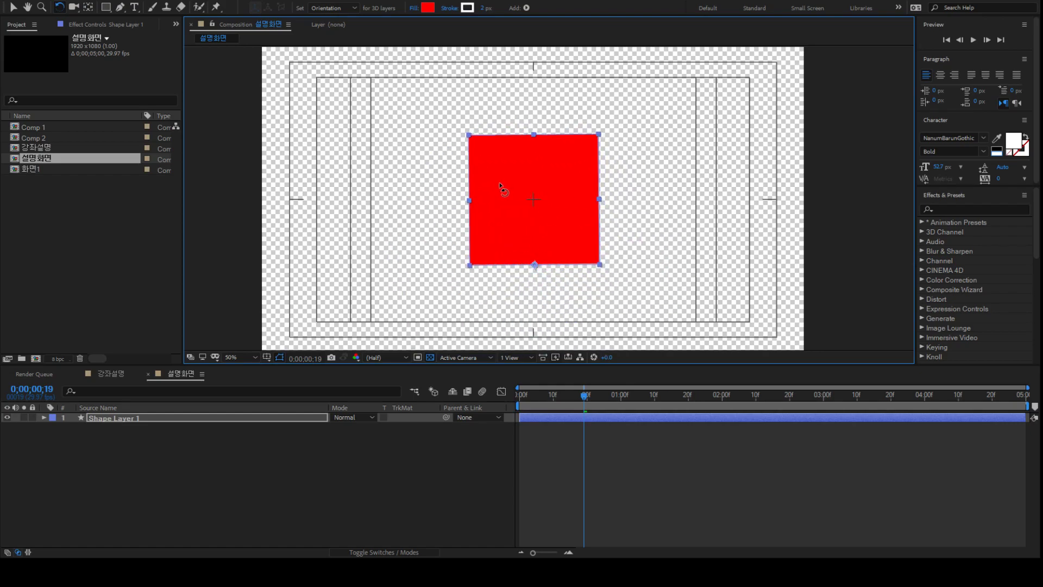
Move the anchor point back to the centre of the square with the Pan Behind tool.
left_click(88, 9)
left_click_drag(535, 265, 548, 221)
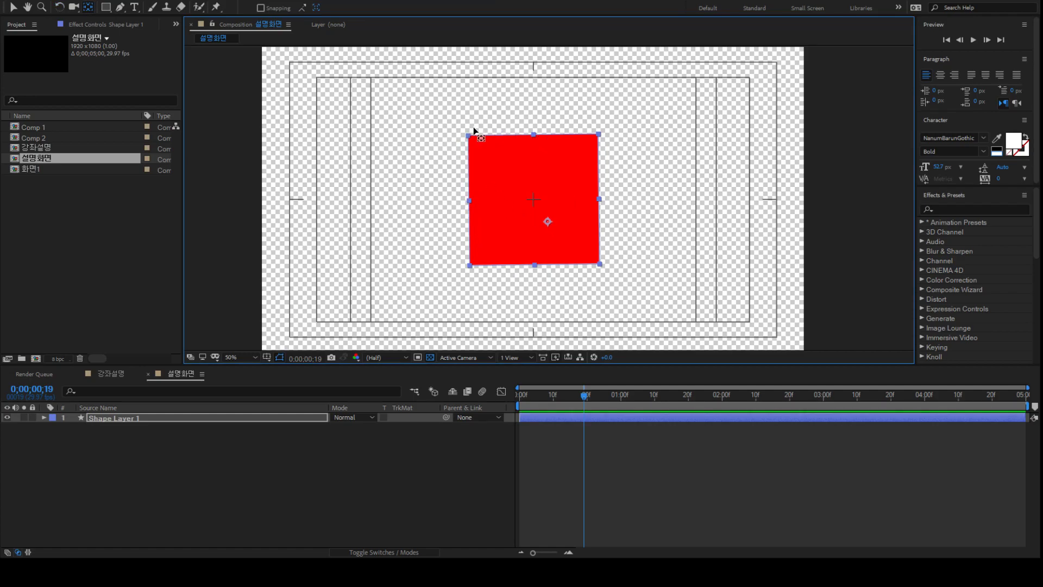
left_click_drag(548, 221, 533, 200)
left_click(11, 8)
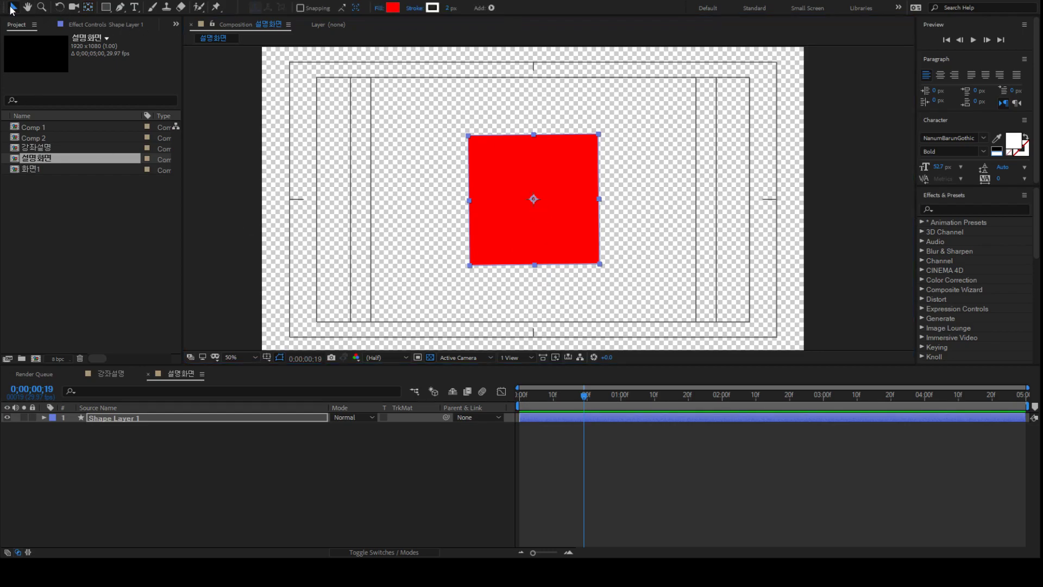
With no layer selected, draw a large closed red shape with a curved upper side across the frame using the Pen tool.
left_click(105, 10)
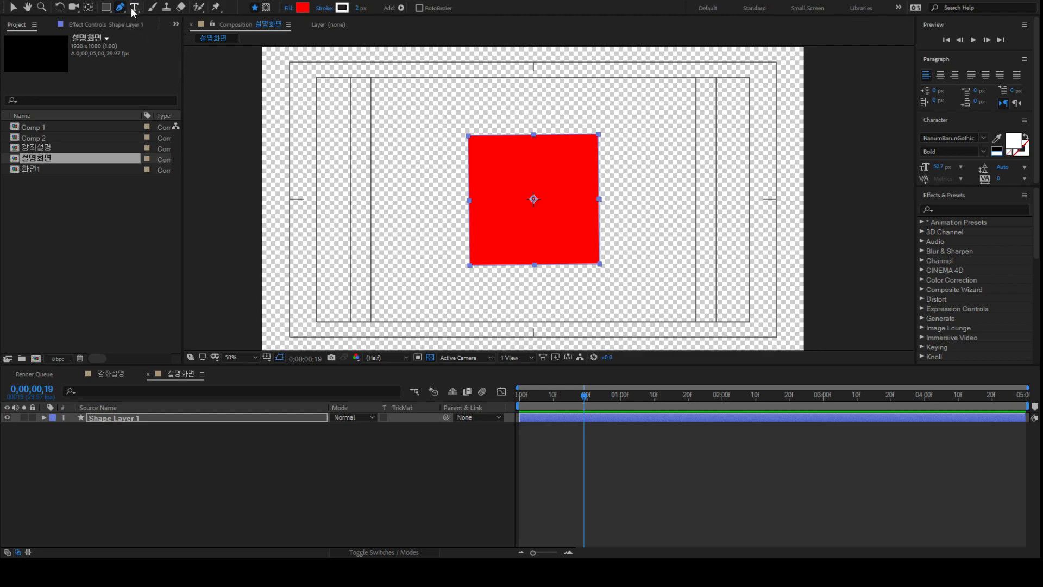
left_click(443, 474)
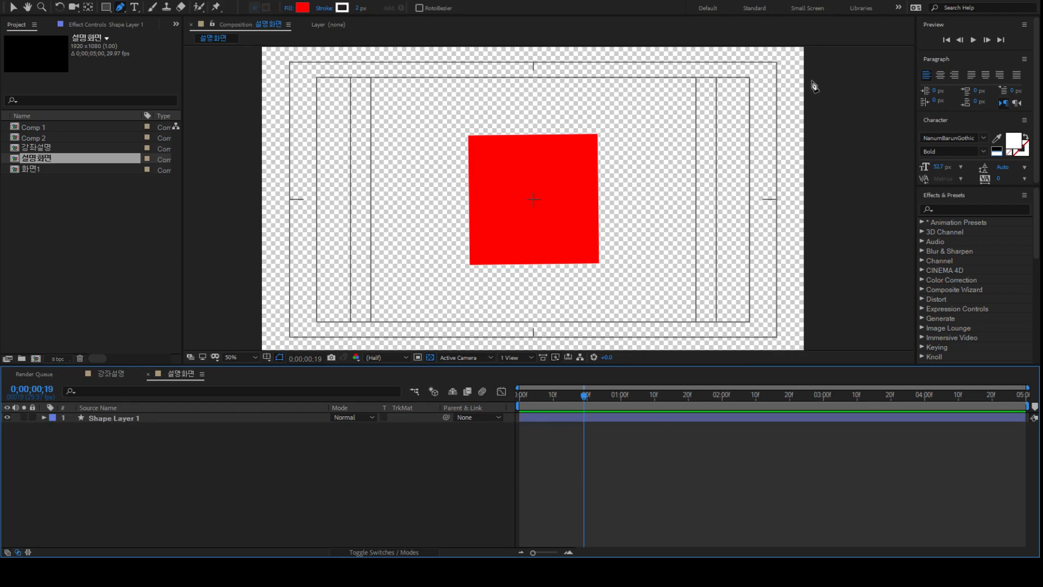
left_click(309, 201)
left_click(775, 201)
left_click_drag(776, 202, 942, 404)
left_click(531, 307)
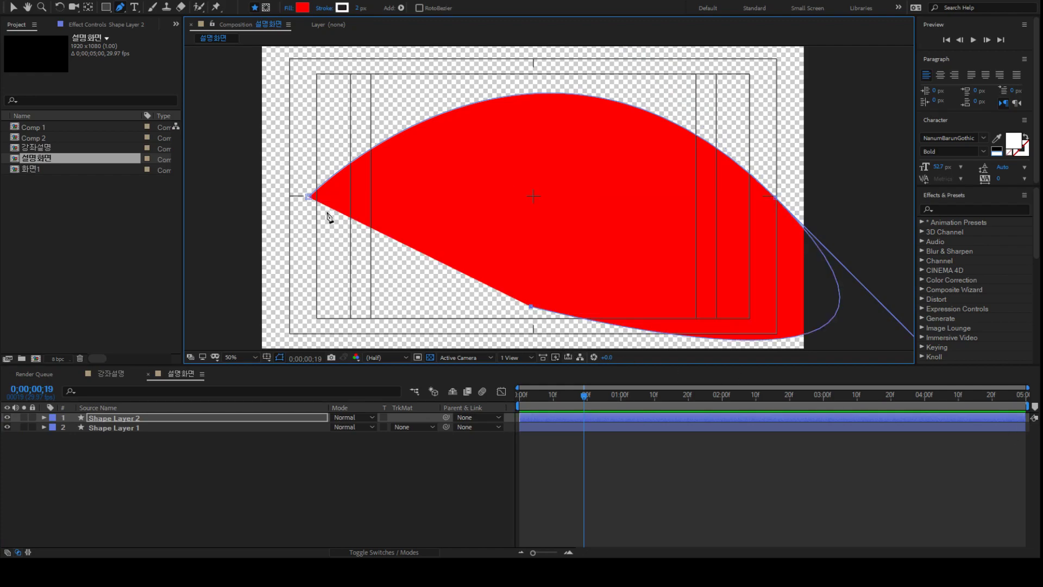
left_click(309, 197)
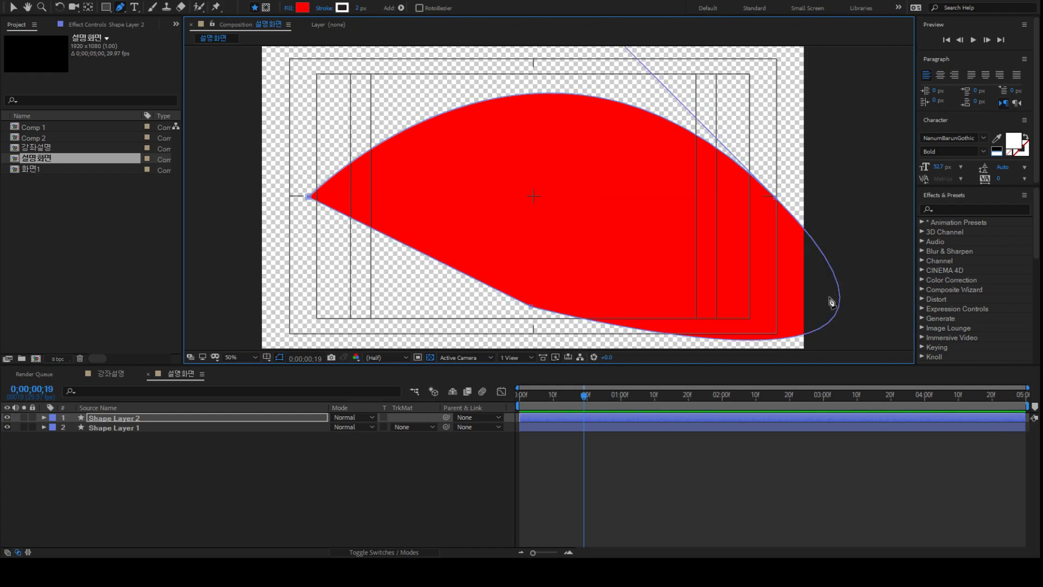
Delete the shape layer drawn with the Pen tool.
left_click(318, 500)
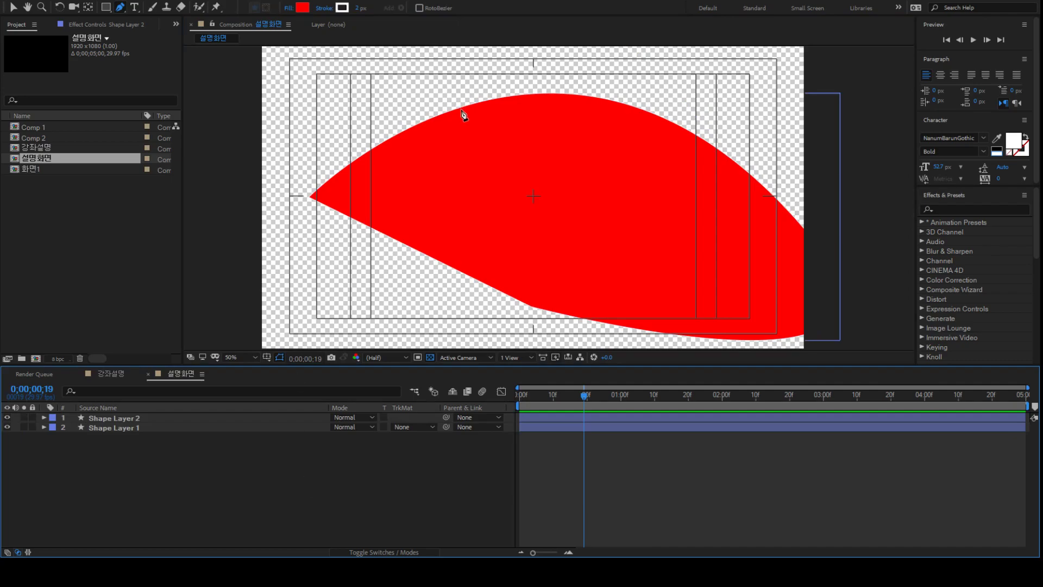
key("v")
left_click(544, 484)
left_click(598, 255)
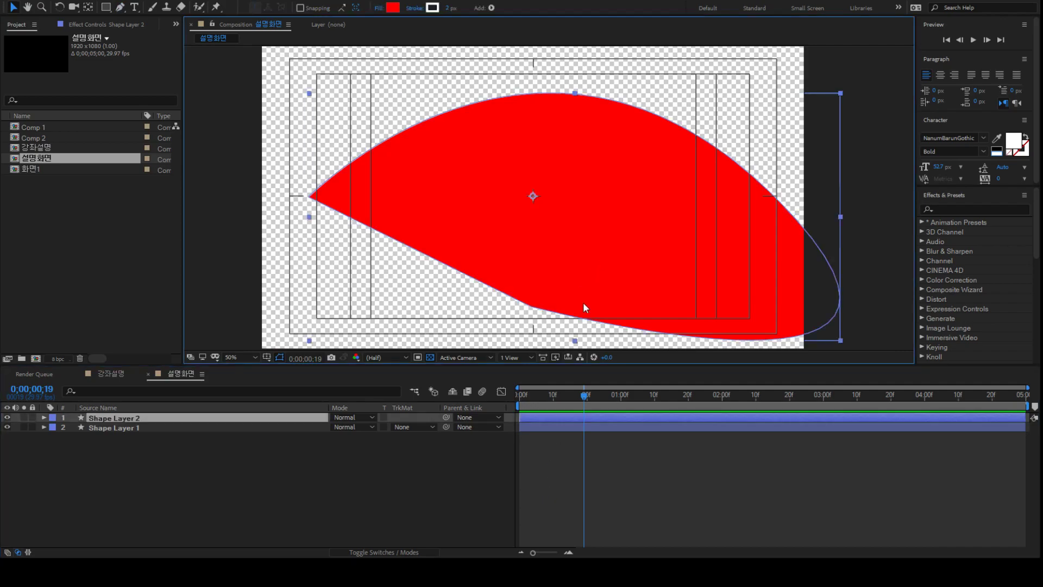
key("Delete")
Add a white solid layer covering the whole frame above the red square.
left_click(419, 471)
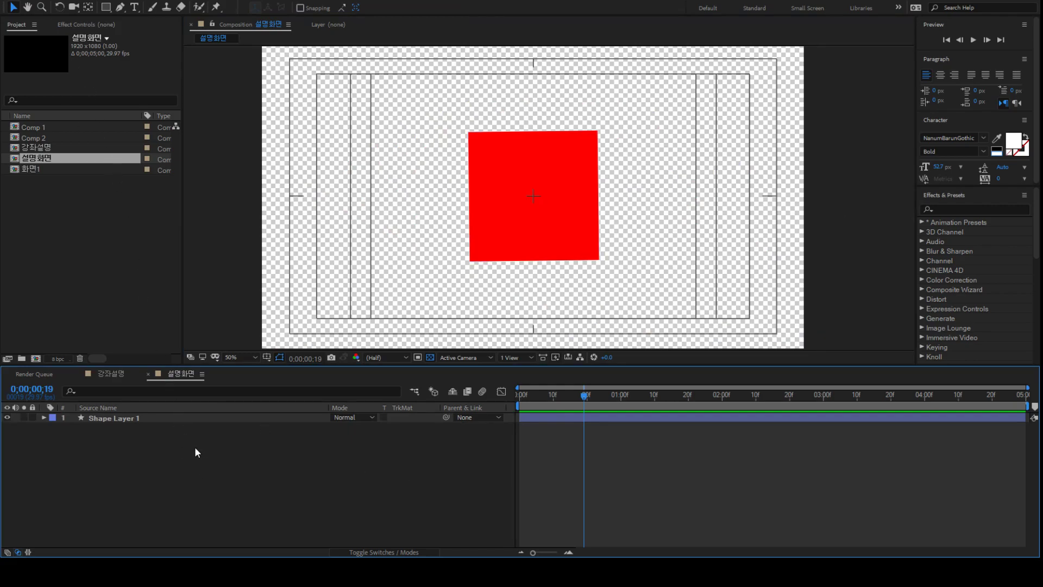
key("ctrl+y")
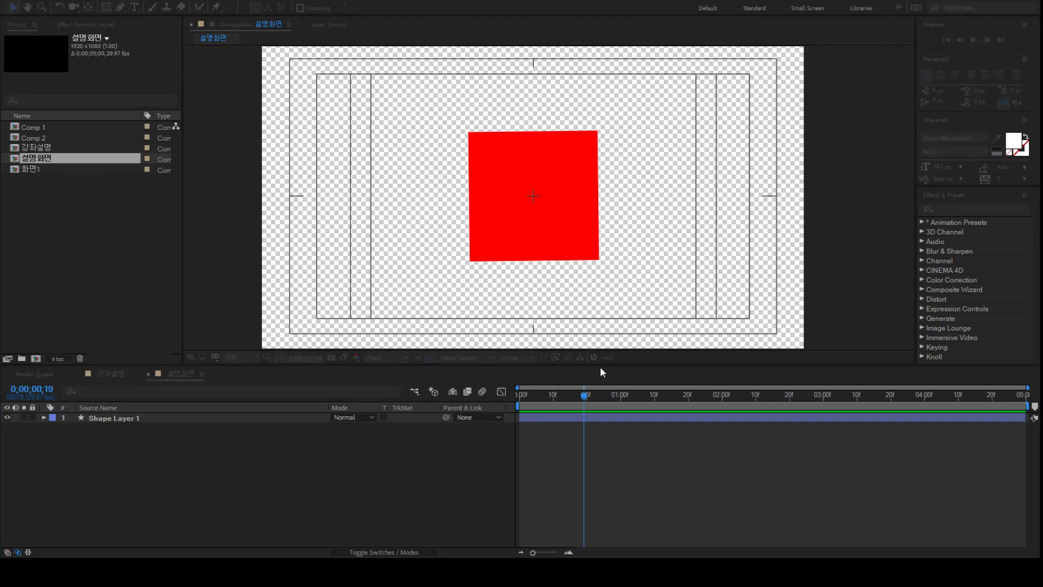
key("Return")
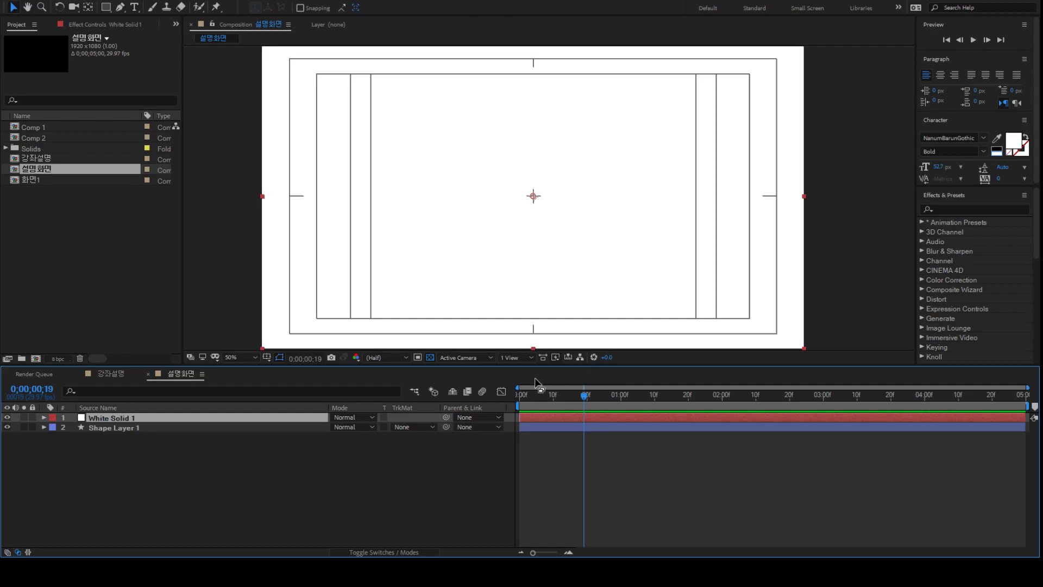
Draw a closed, rounded four-point mask around the middle of the white solid with the Pen tool.
left_click(120, 7)
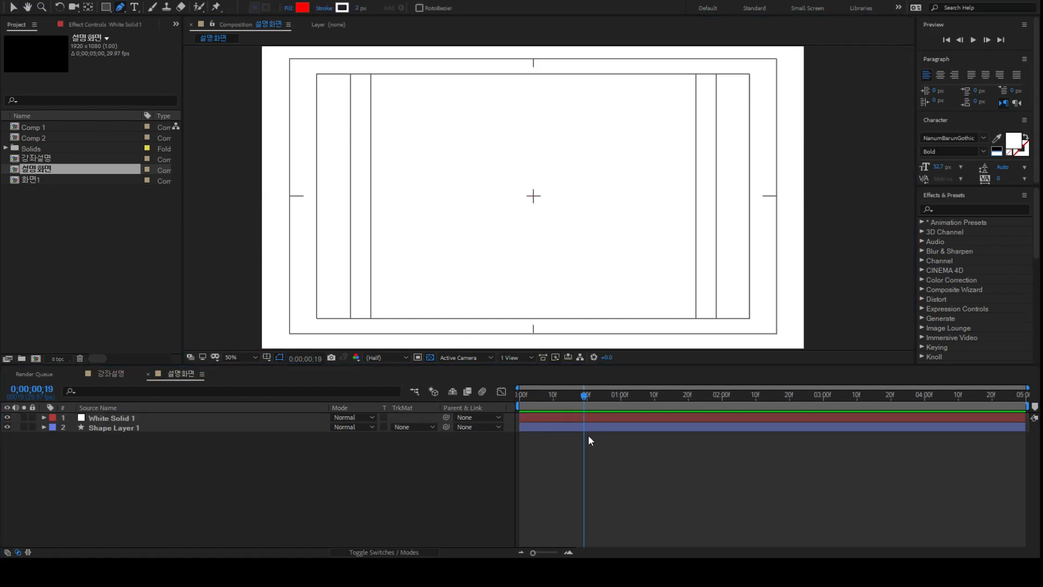
left_click(563, 418)
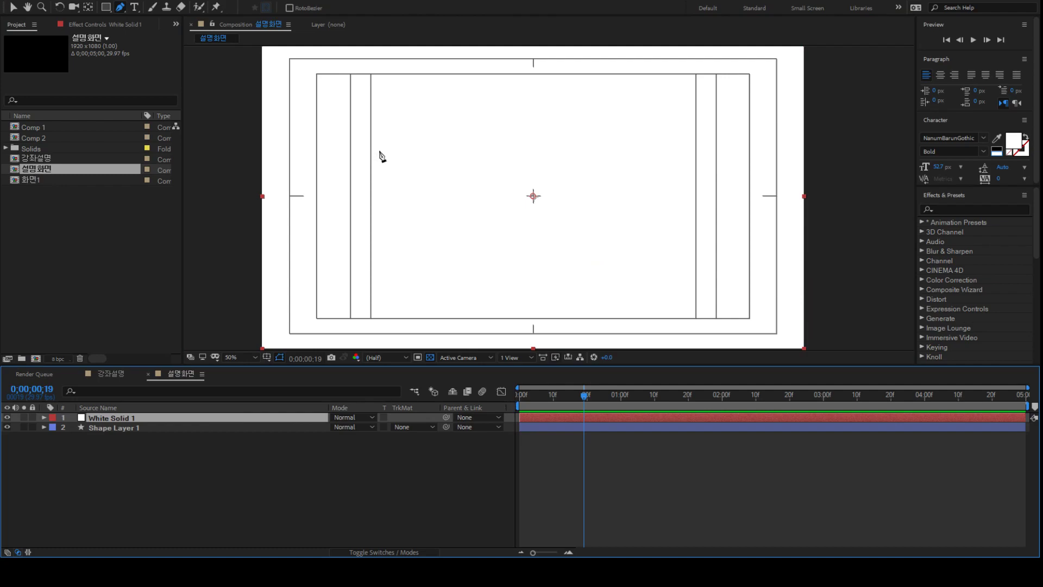
left_click(402, 229)
left_click_drag(531, 102, 646, 152)
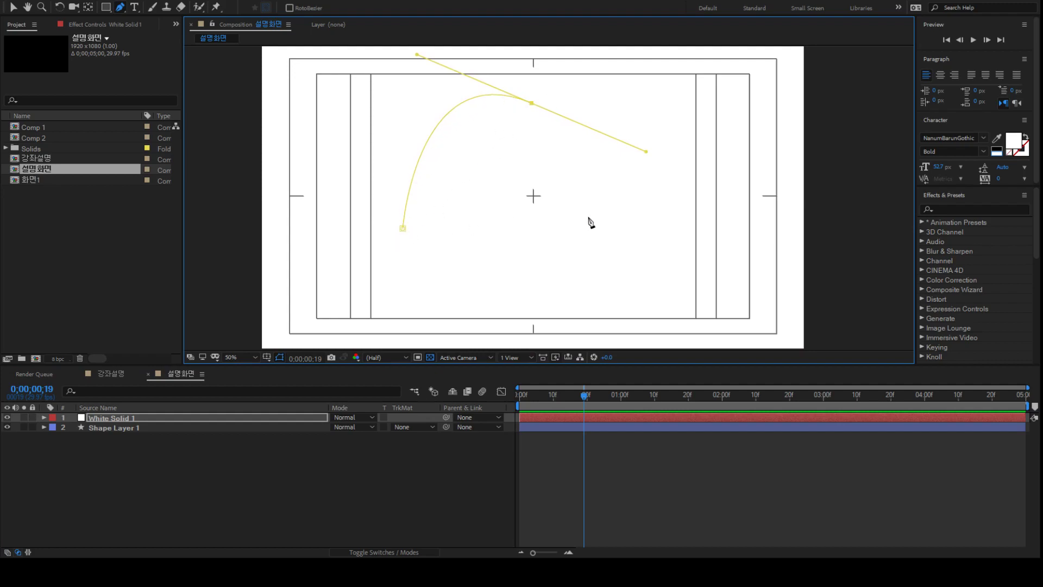
left_click(645, 226)
left_click_drag(505, 281, 398, 245)
left_click(403, 229)
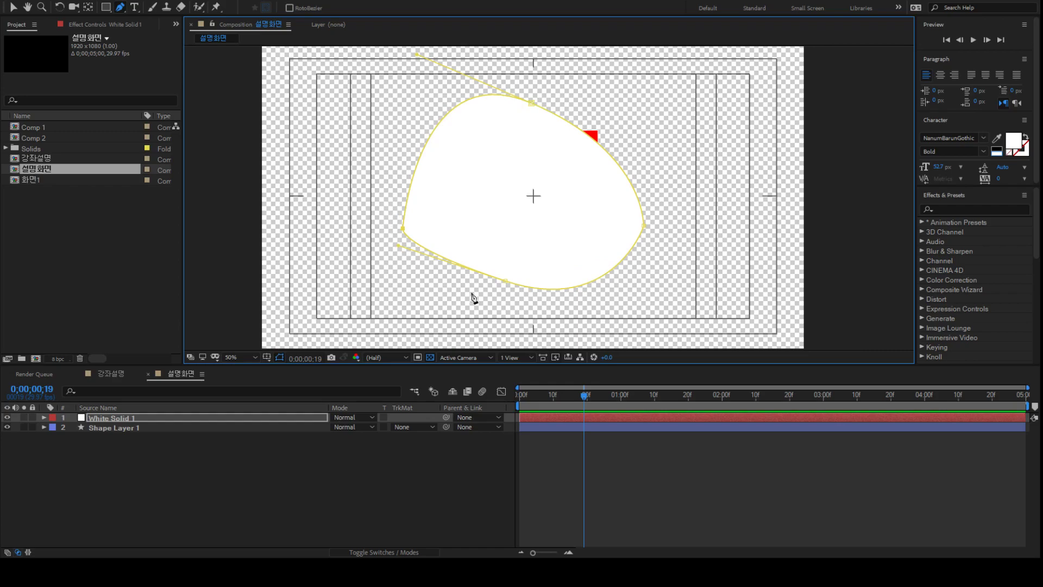
left_click(13, 9)
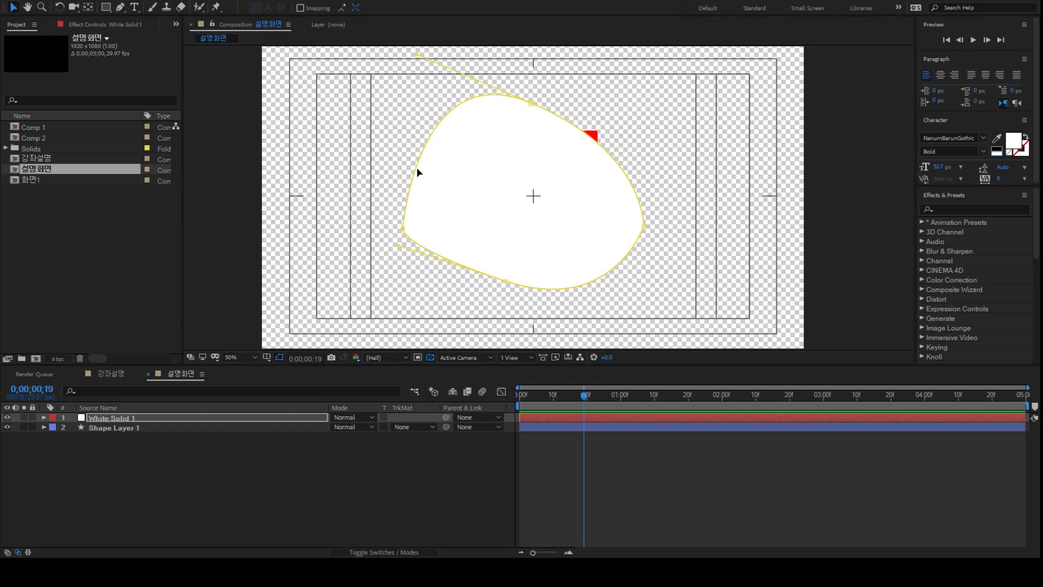
Move the masked white solid to the left so it uncovers part of the red square.
left_click(634, 451)
left_click(599, 419)
left_click_drag(547, 196, 421, 177)
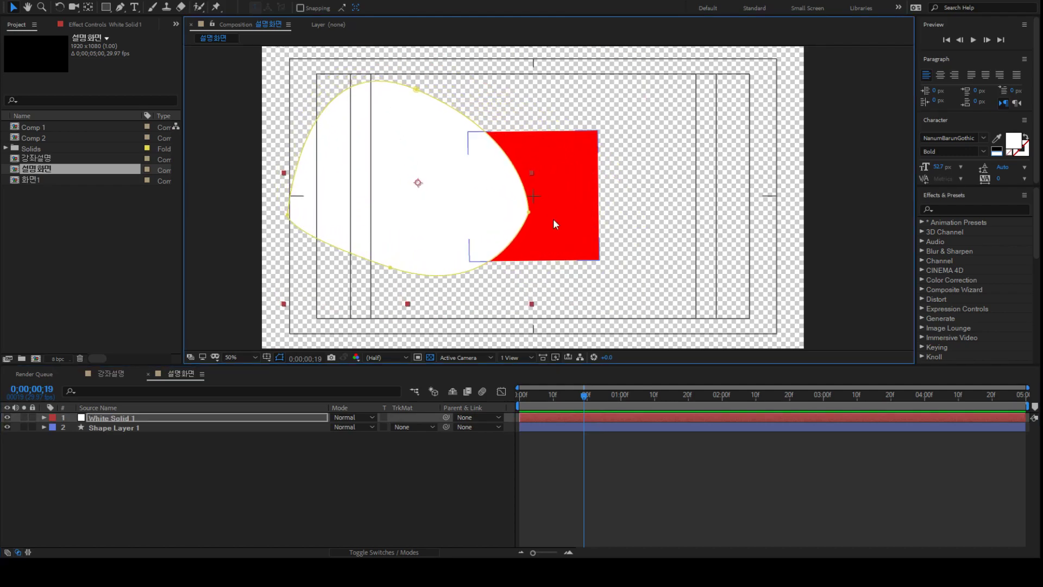
Expand the Mask 1 properties of the white solid layer to view them, and delete the layer.
left_click(124, 418)
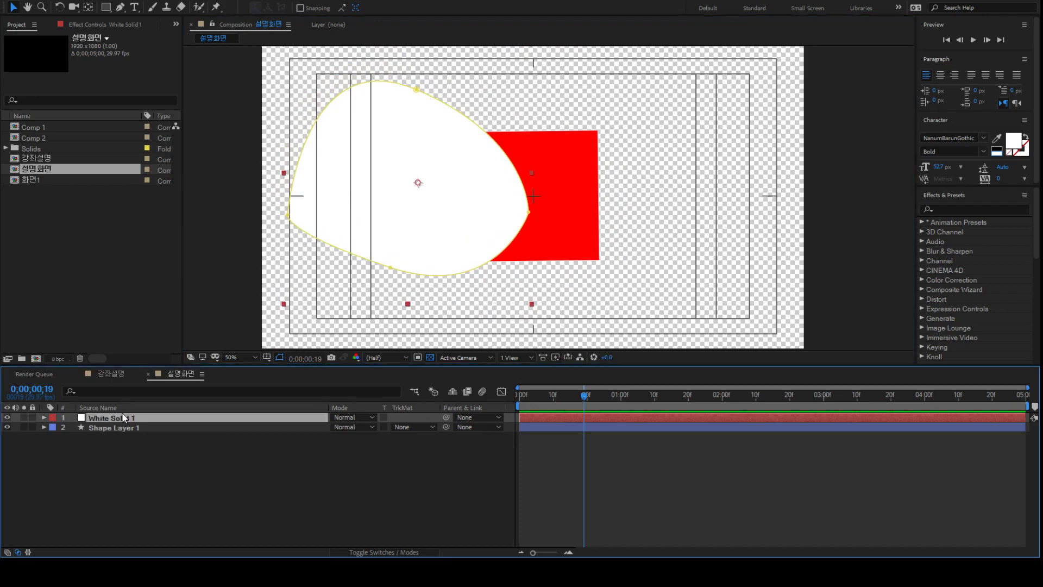
left_click(44, 418)
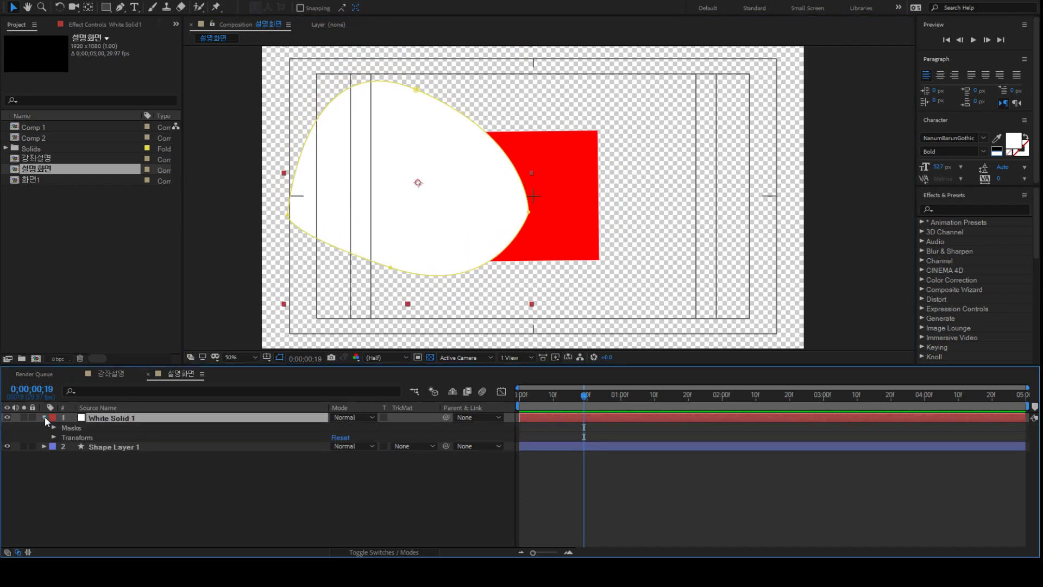
left_click(54, 428)
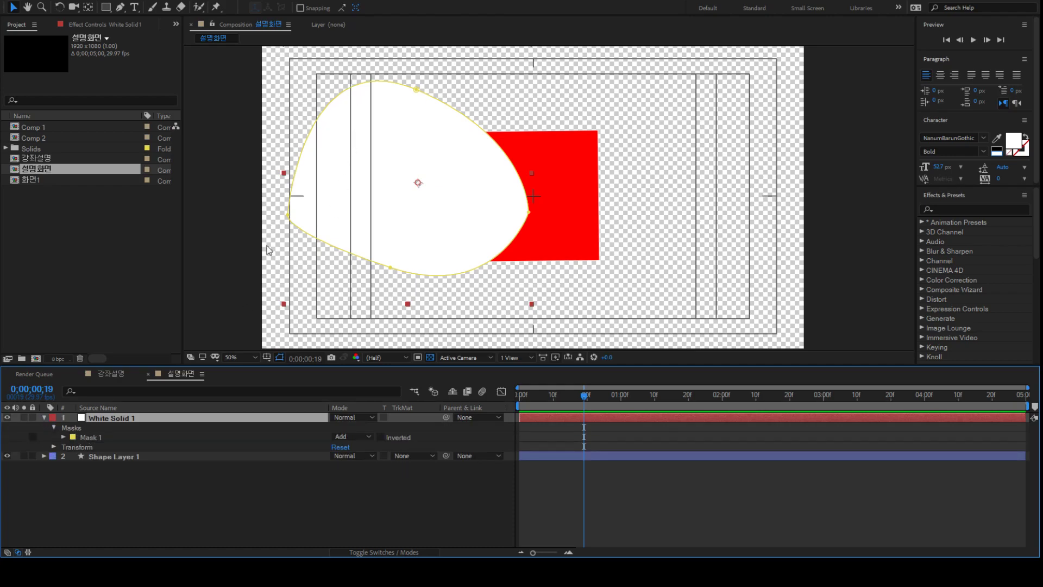
left_click(64, 437)
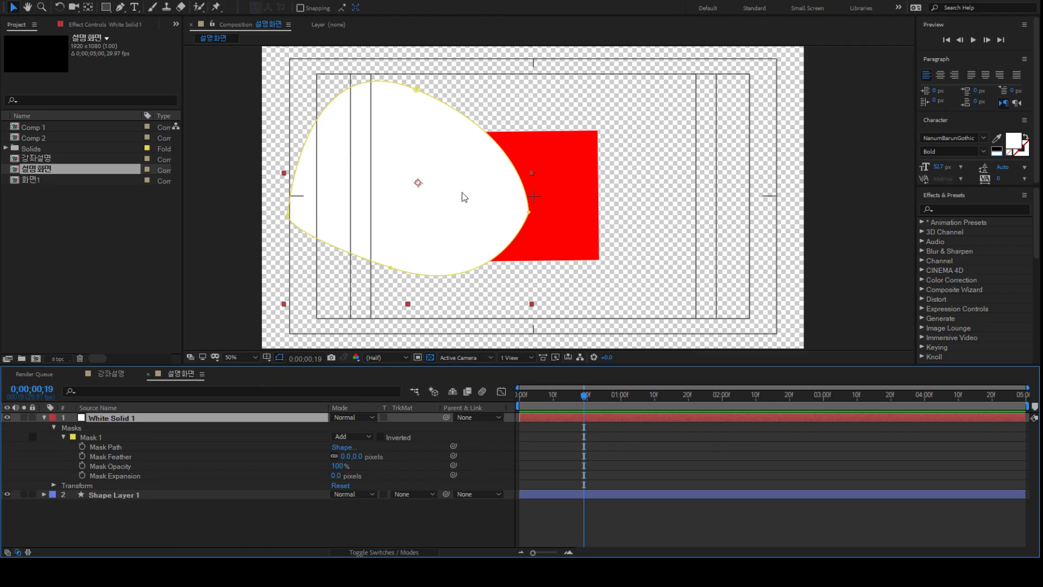
key("Delete")
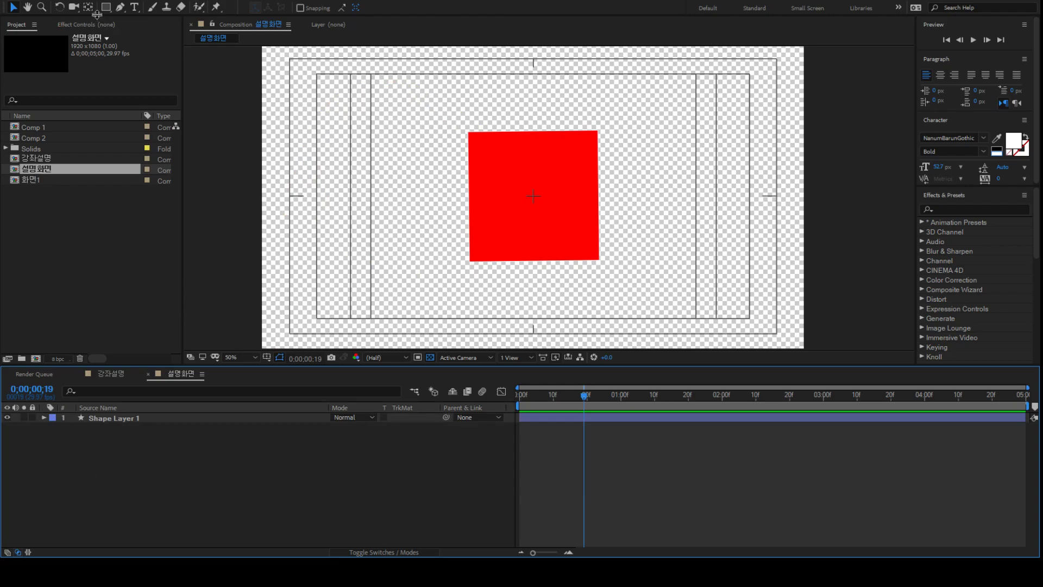
Add a line of filler text from the letters ㄴ, ㅁ and ㅇ centred above the red square, with the transparency grid off.
left_click(136, 9)
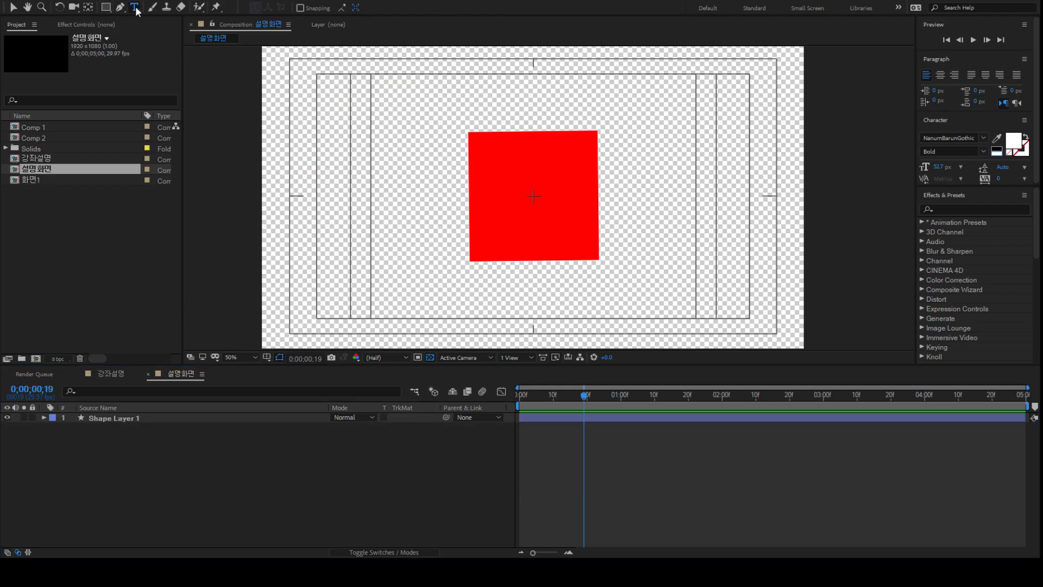
left_click(427, 104)
type("ㄴㅁㅇㅁㄴㅁㅇㅁㅁㅁㅁㅁㅁㅁㅁㄴㅁㅇㅁㅁㅁㅁㄴㅁㅇㄴ")
left_click(430, 357)
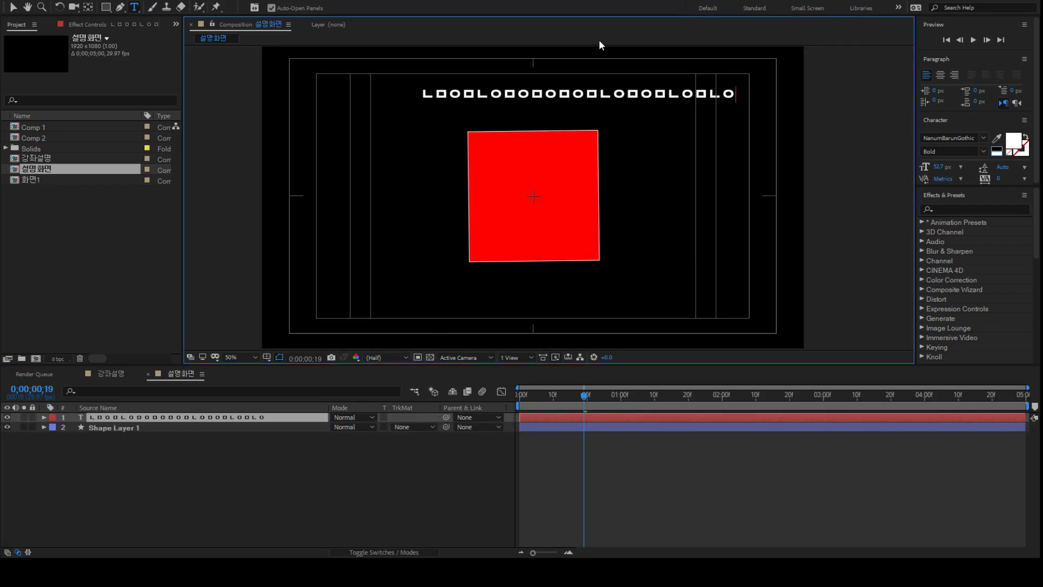
left_click(13, 7)
left_click_drag(650, 96, 606, 105)
Add a second text layer of filler letters ㄴ, ㅁ and ㅇ and centre it below the red square.
left_click(134, 7)
left_click(403, 286)
type("ㄴㅁㅇㅁ")
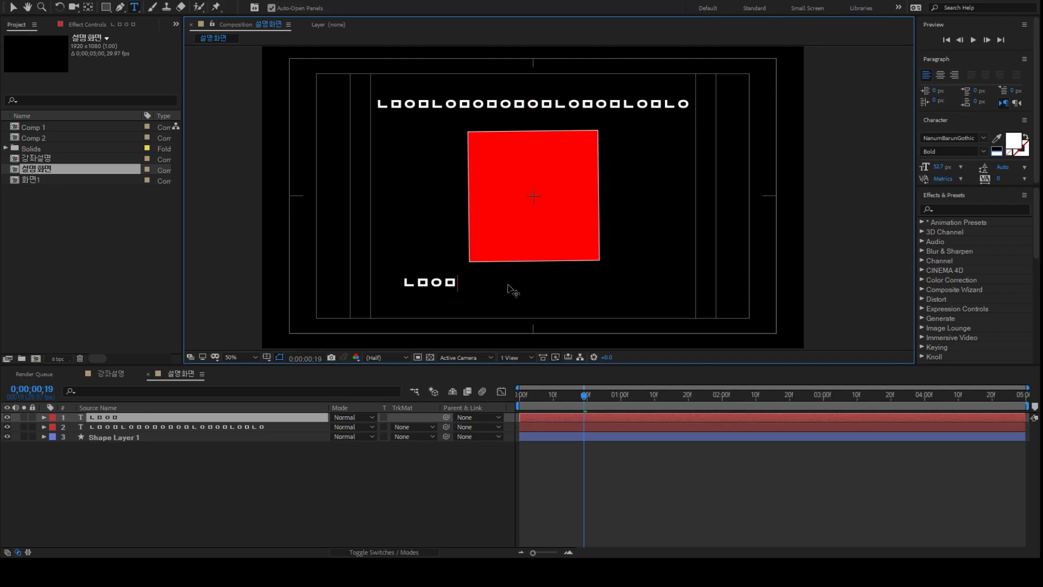
type("ㄴㅇㅁㅇㅁㄴㅇㅁㄴㅇㅁㄴㅇㅁㄴㅇㅁㄴㅇㅁㄴ")
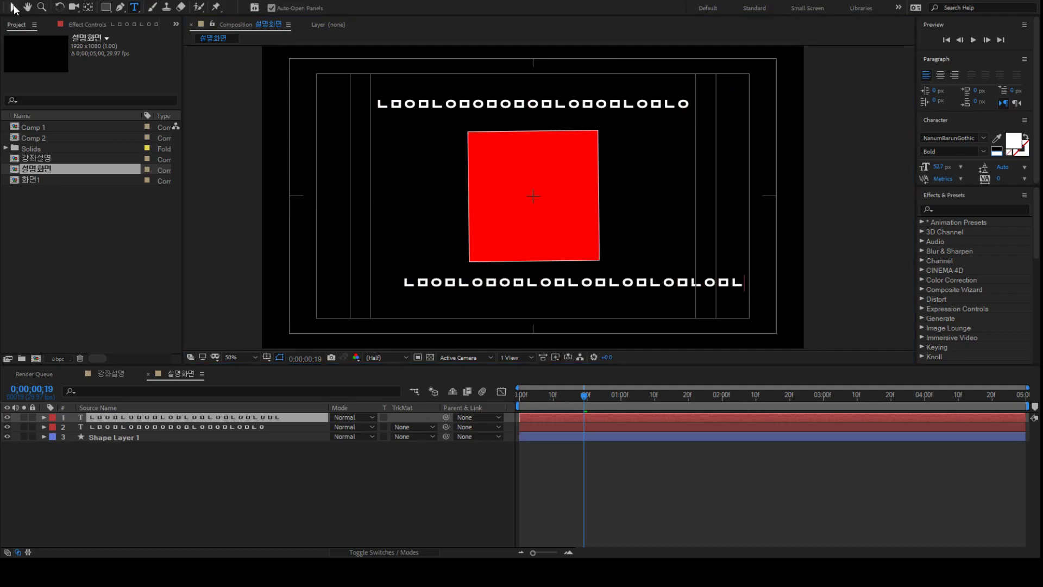
left_click(14, 8)
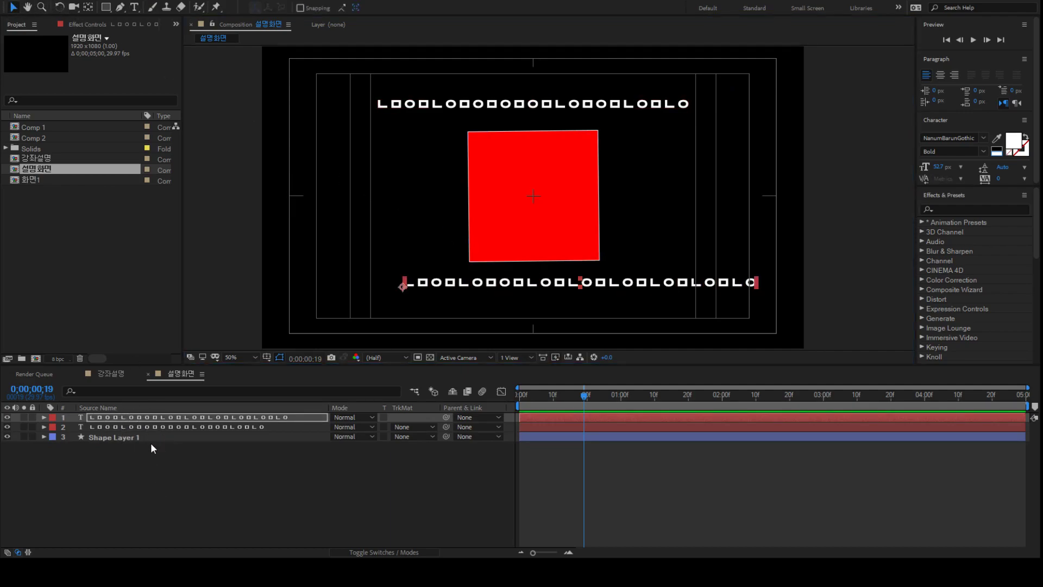
left_click(580, 418)
left_click_drag(546, 282, 499, 284)
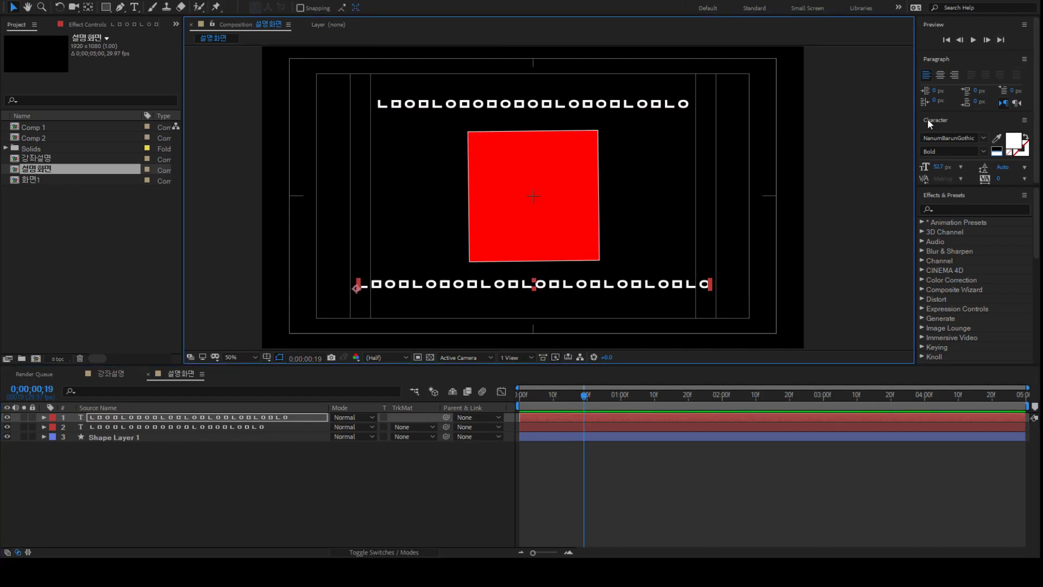
Look at the font family and style settings for the lower text and set its font size to 53 px.
left_click(977, 138)
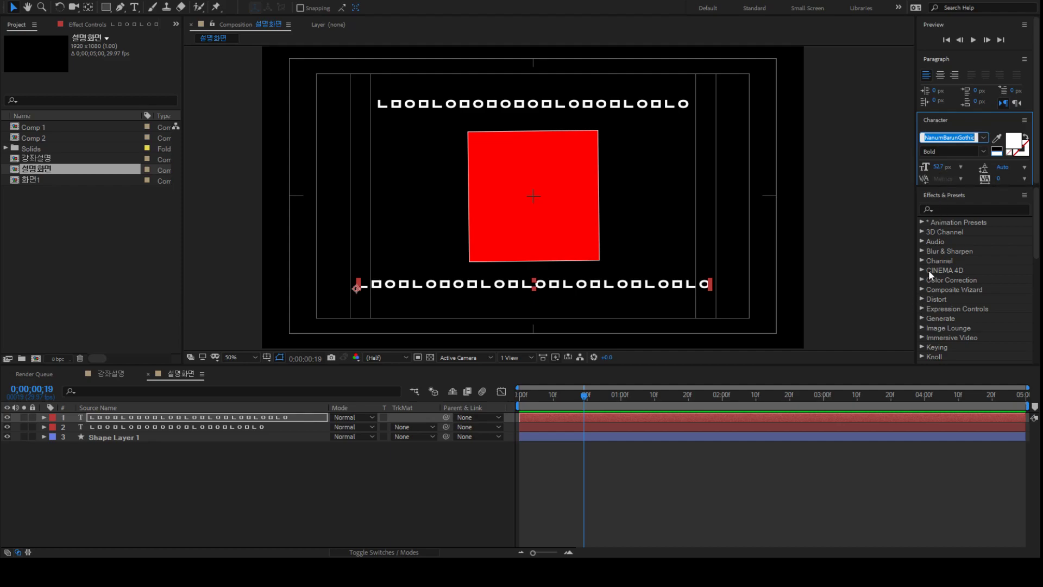
key("Return")
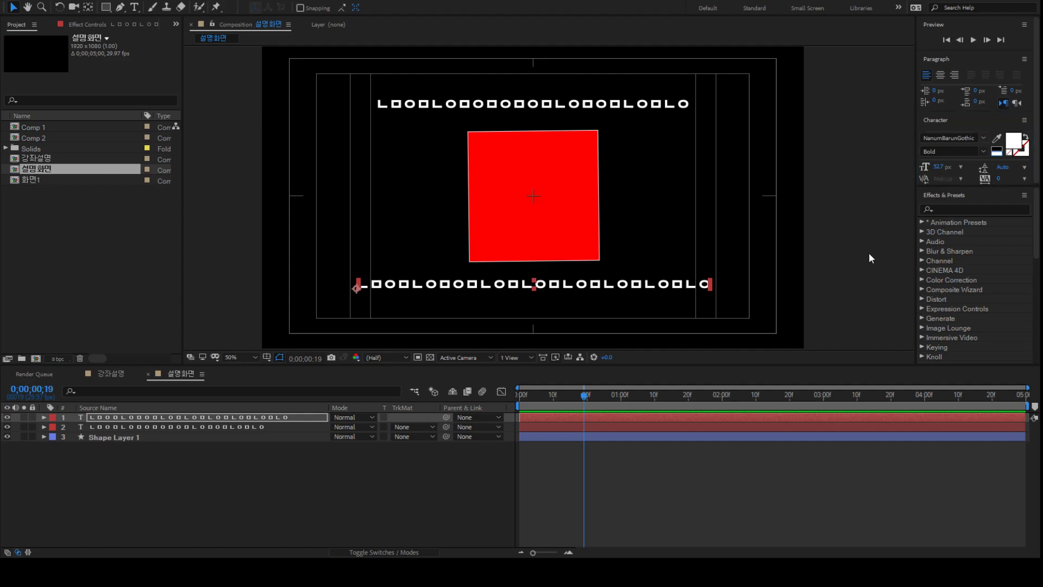
scroll(959, 151, "down", 1)
key("Up")
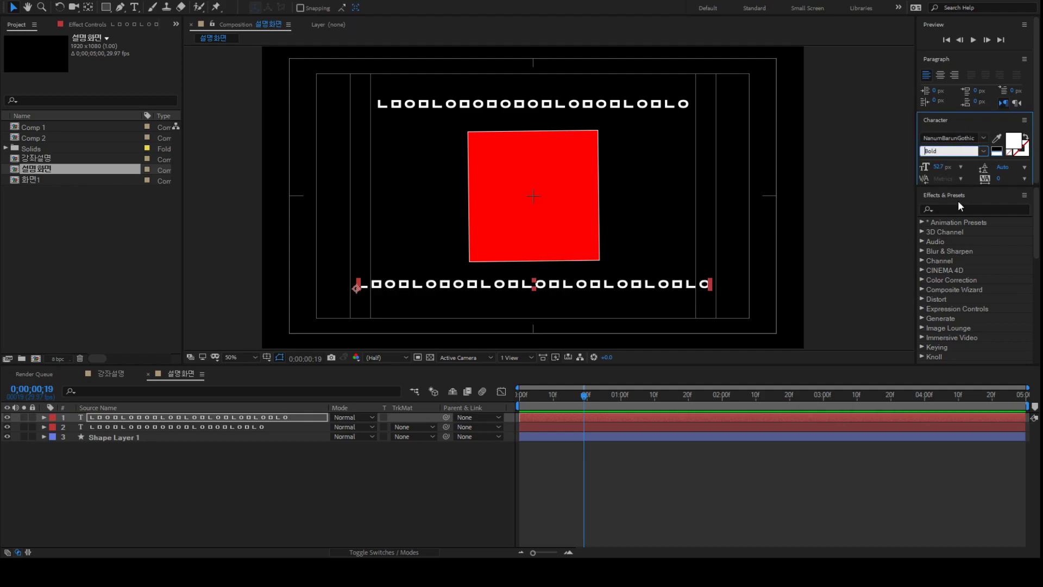
key("Return")
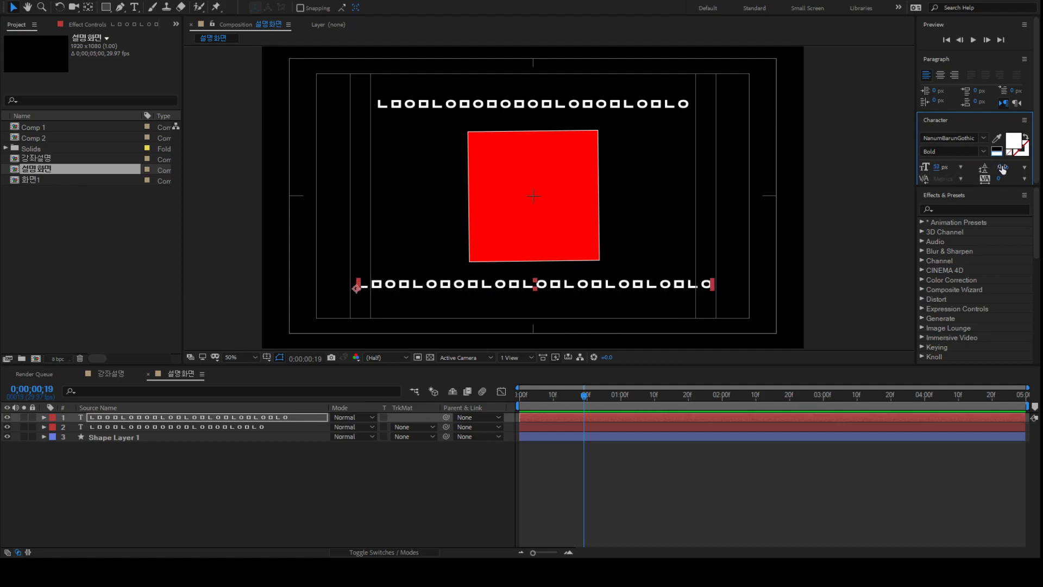
Break the lower text into two lines of equal length at its middle.
double_click(607, 288)
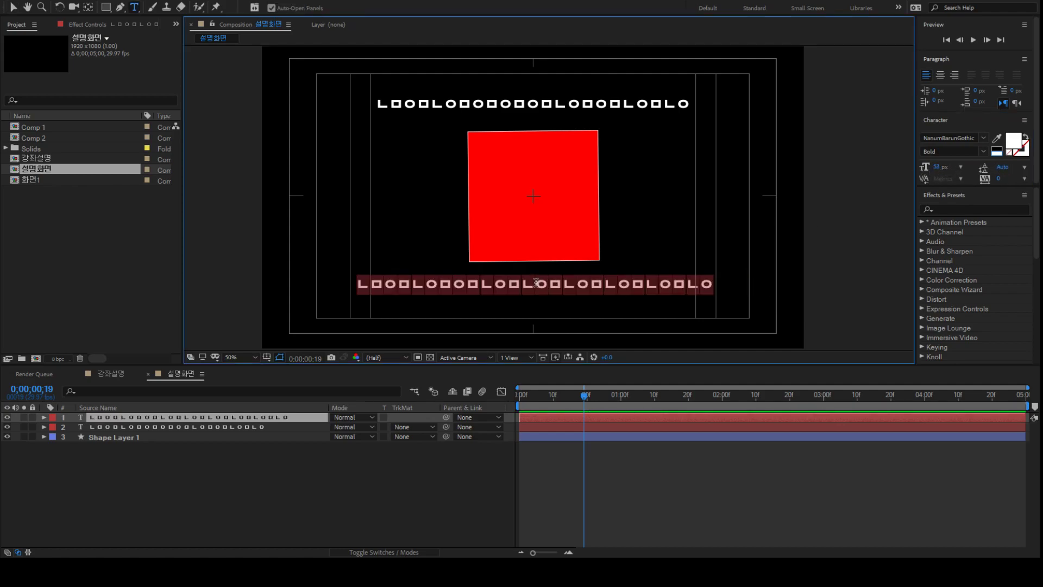
left_click(536, 282)
key("Return")
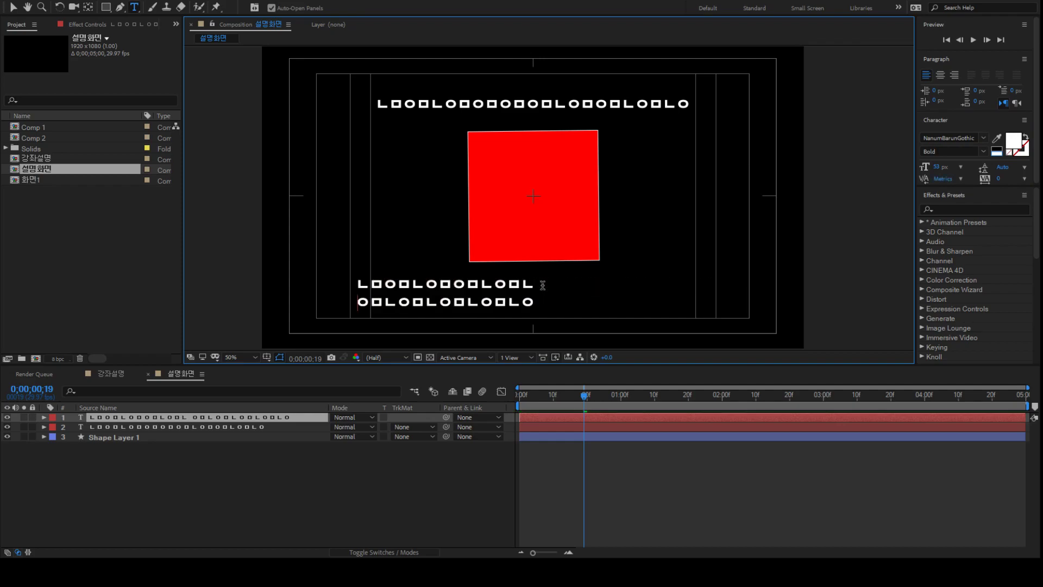
Move the two-line text over the middle of the red square and reduce its leading to tighten the lines.
left_click(13, 7)
left_click_drag(497, 288, 579, 195)
mouse_move(1002, 167)
left_mouse_down()
mouse_move(977, 168)
mouse_move(1013, 167)
mouse_move(973, 168)
mouse_move(1037, 168)
mouse_move(996, 169)
left_mouse_up()
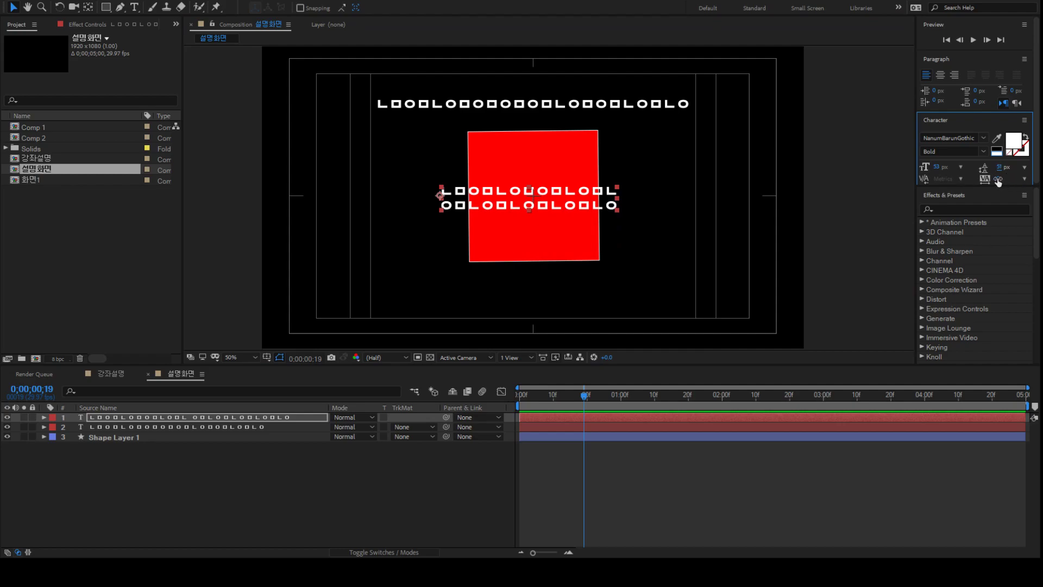
Try wider tracking on the two-line text and reset the tracking to 0.
left_click_drag(997, 178, 1020, 175)
left_click_drag(1042, 179, 1010, 179)
left_click(1000, 180)
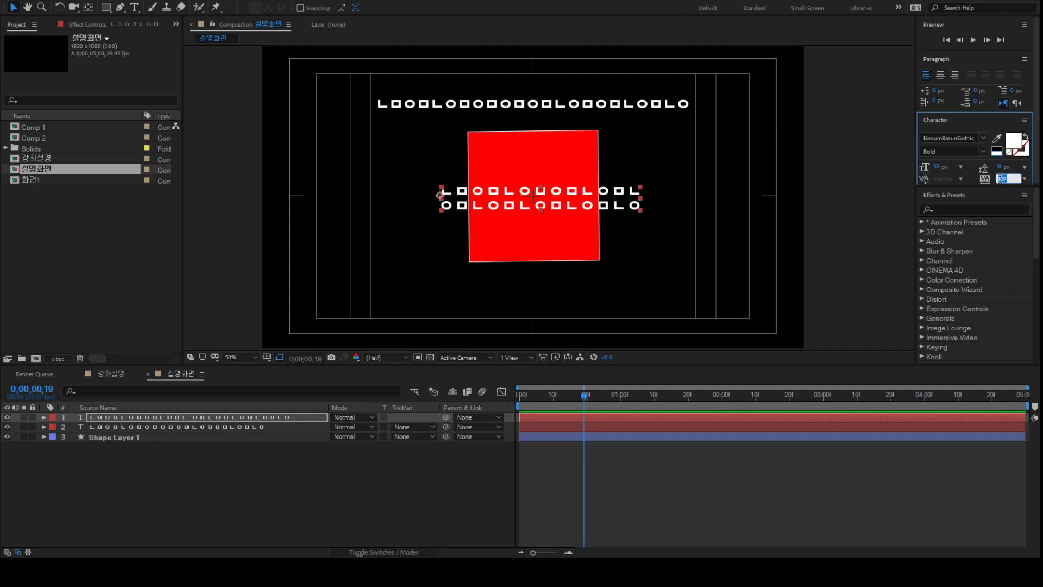
type("0")
key("Return")
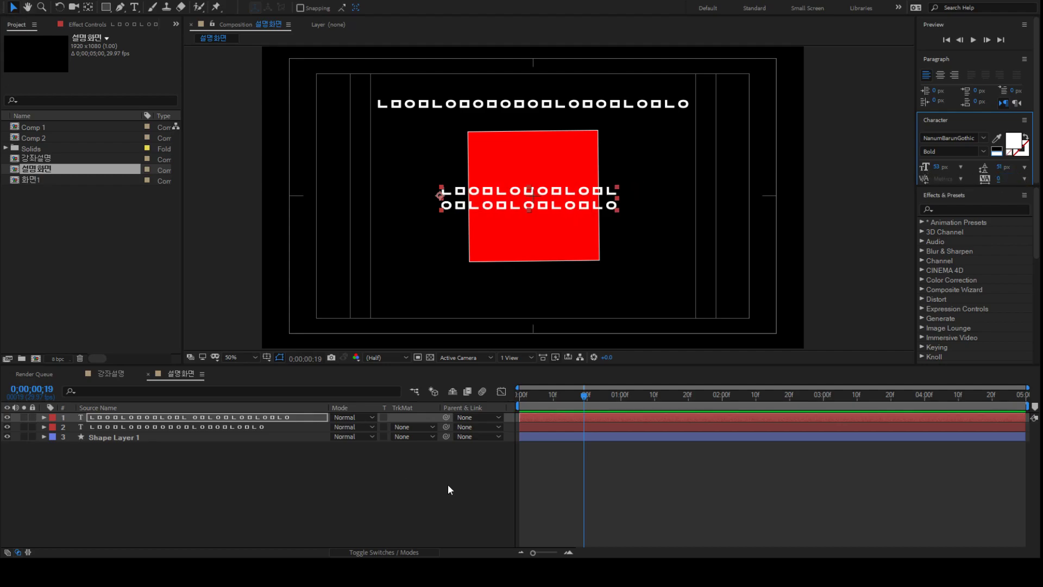
Move the two-line text back below the red square and deselect it.
left_click_drag(519, 208, 525, 293)
left_click(234, 480)
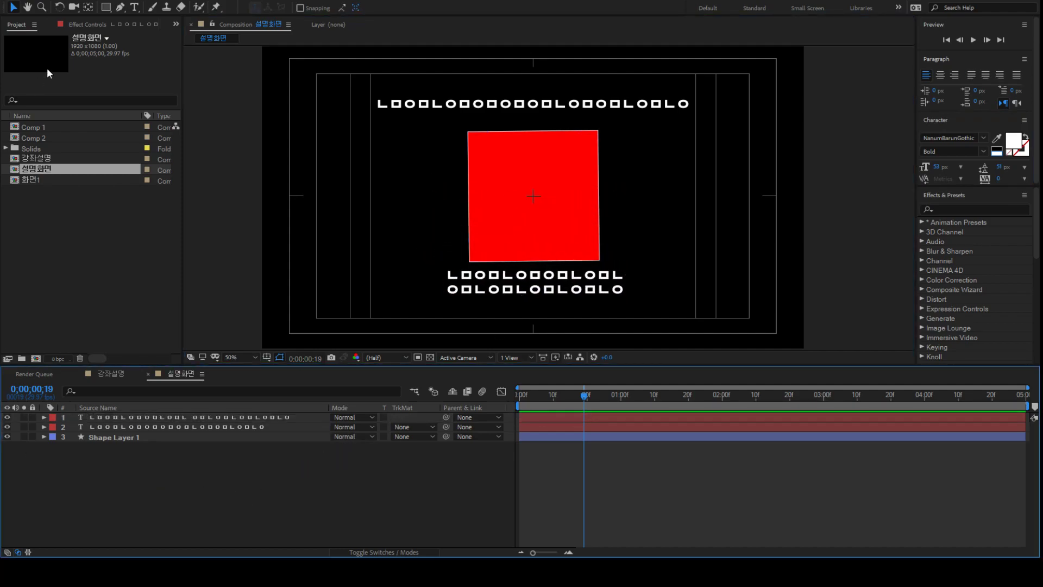
Try painting on the red square with the 9 px hard Brush tip, and shift the square slightly right and down.
left_click(152, 7)
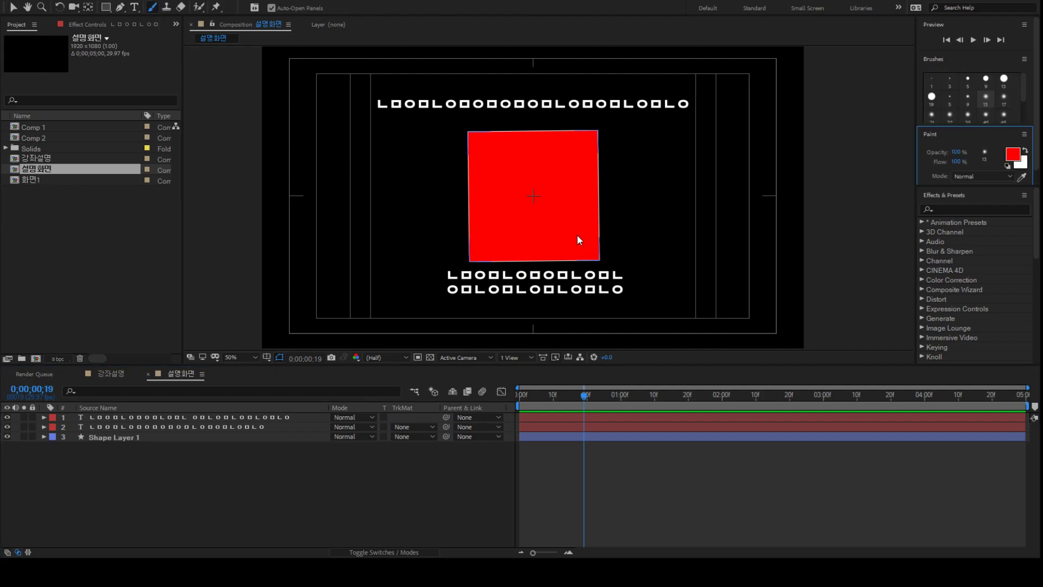
left_click(985, 79)
left_click(563, 197)
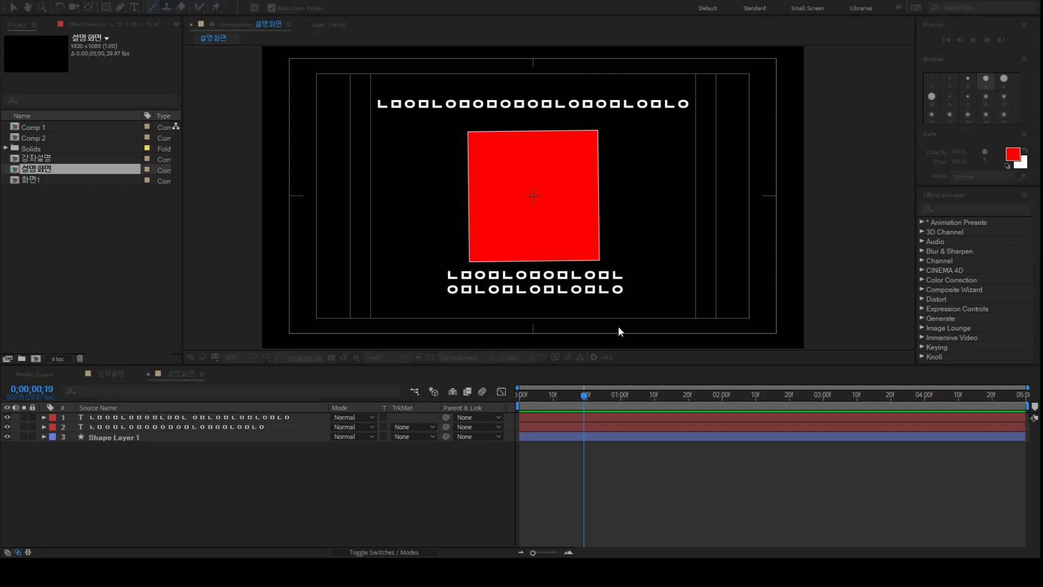
left_click(545, 435)
mouse_move(534, 247)
left_mouse_down()
mouse_move(557, 254)
mouse_move(539, 249)
left_mouse_up()
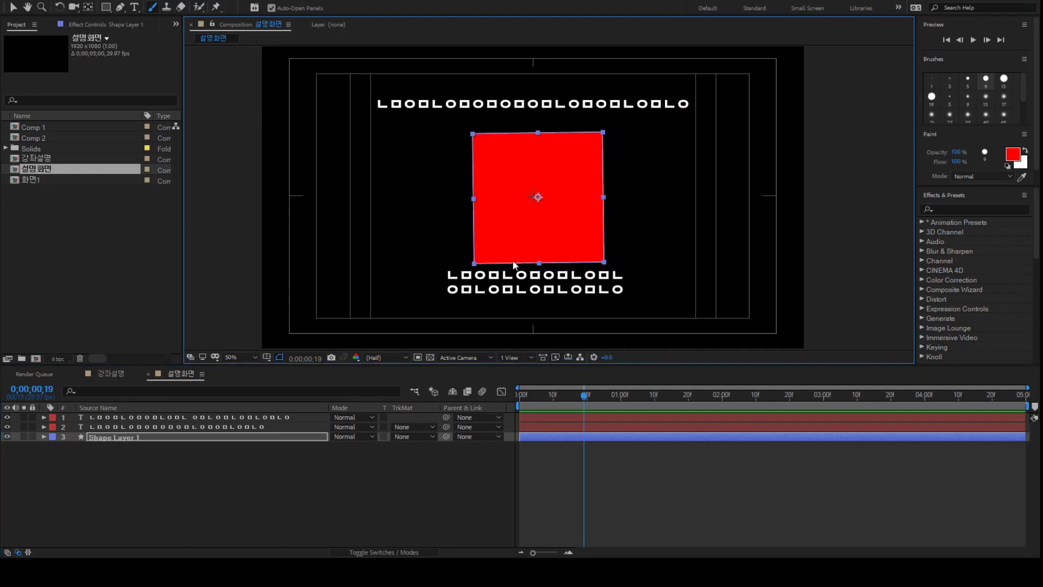
Examine the Clone Stamp, Eraser and Roto Brush tools in turn, with no layer selected.
left_click(151, 7)
left_click(166, 7)
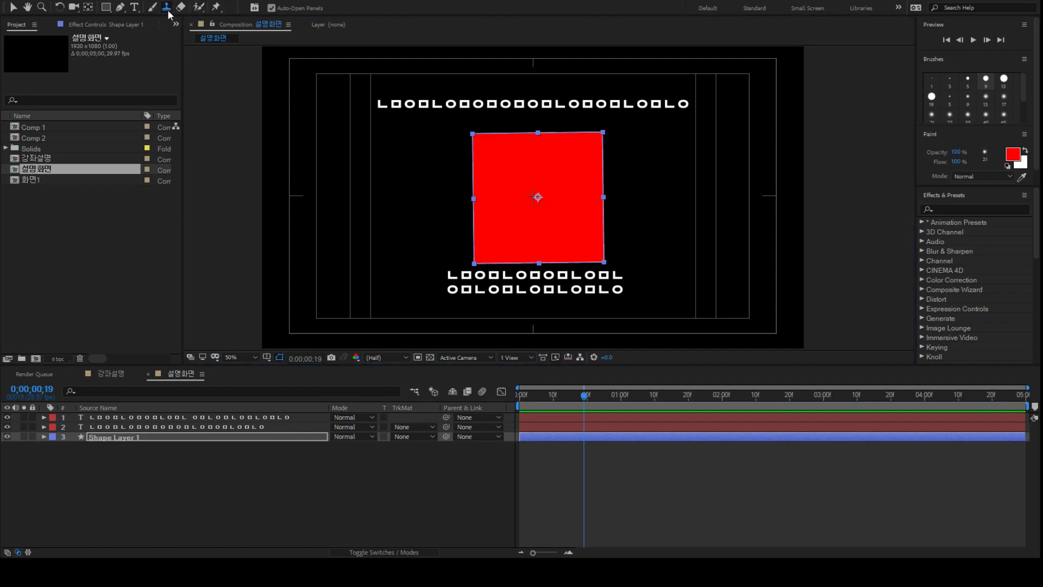
left_click(631, 185)
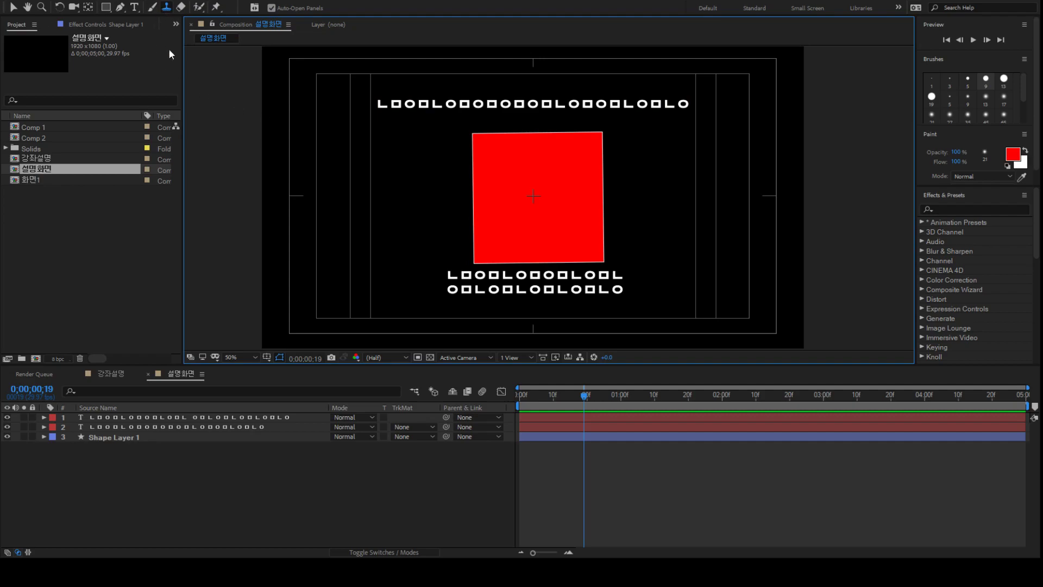
left_click(168, 10)
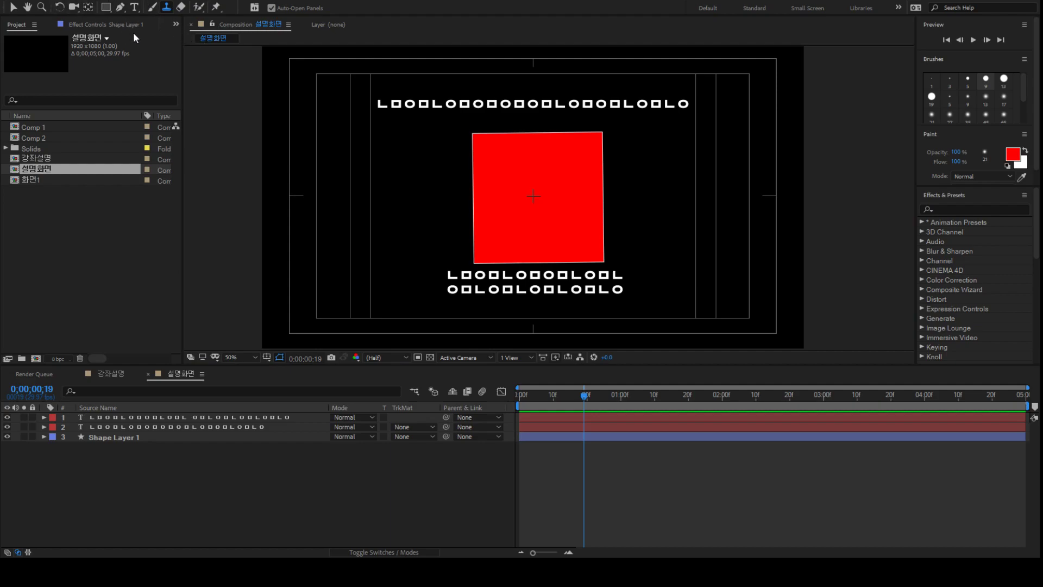
left_click(181, 9)
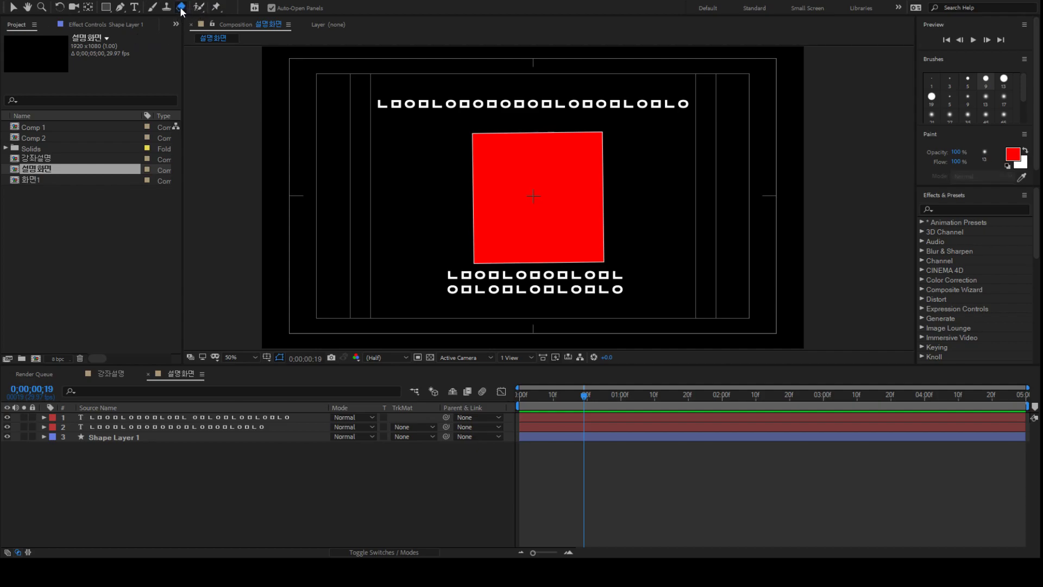
left_click(200, 8)
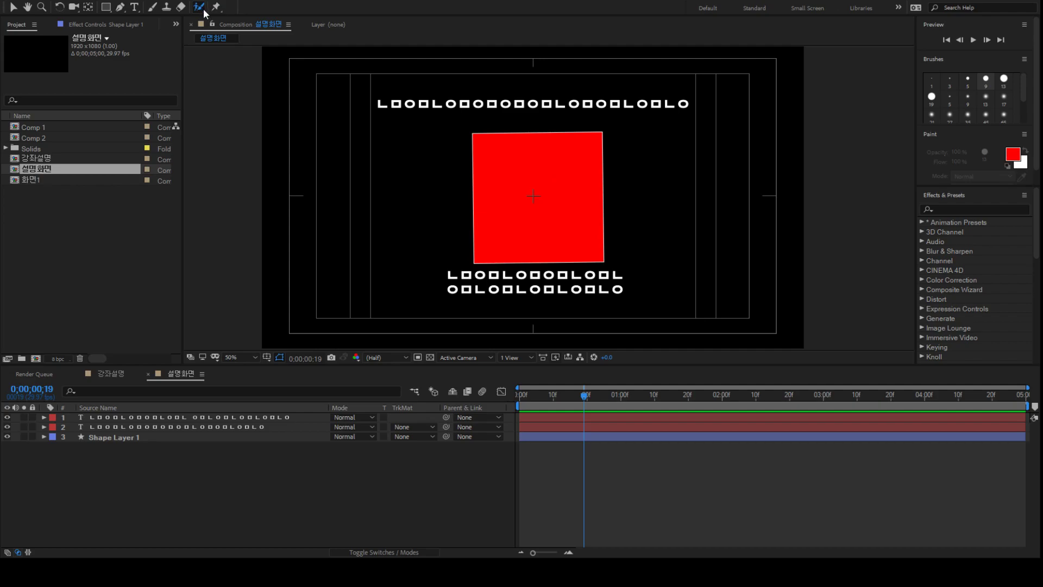
left_click(950, 209)
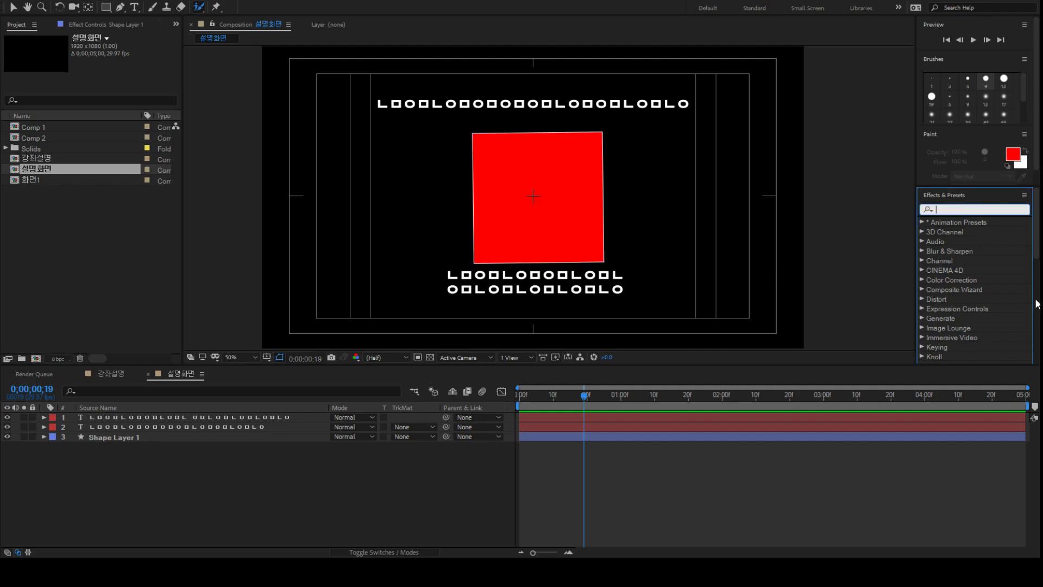
left_click(854, 260)
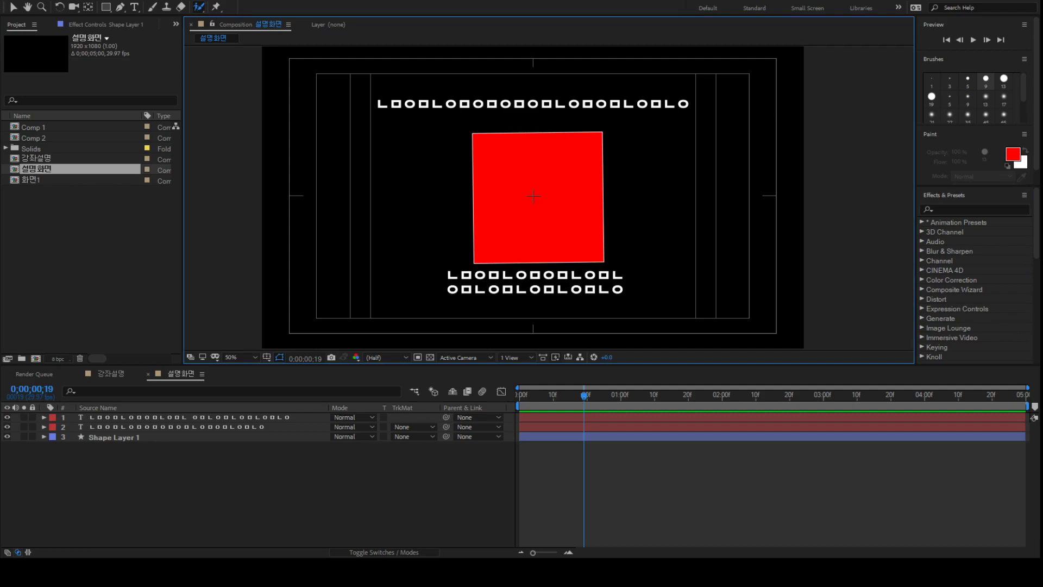
Place Puppet pins near the four corners of the red square and shift the upper-right pin slightly outward.
left_click(216, 8)
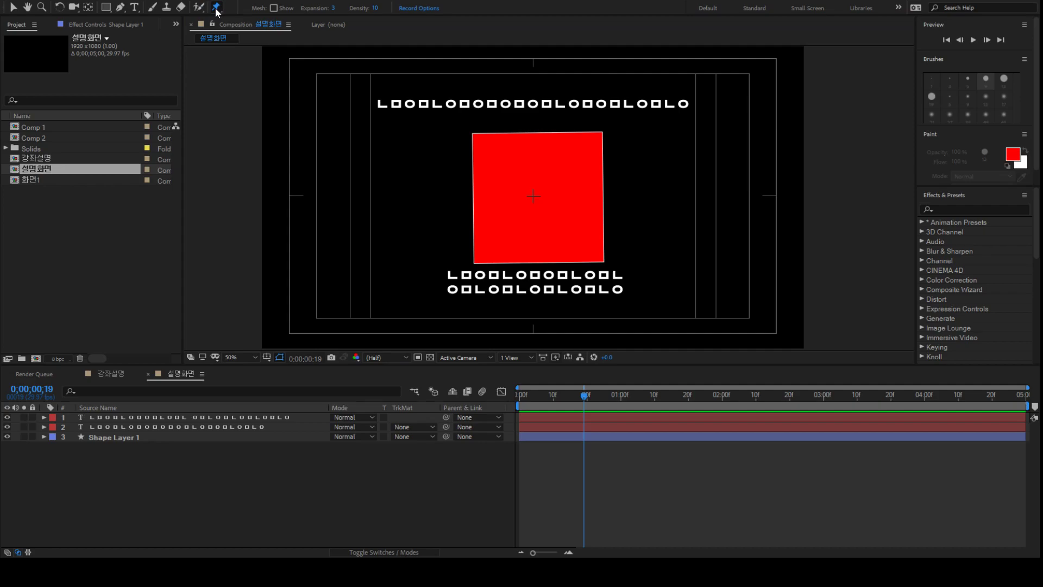
left_click(149, 438)
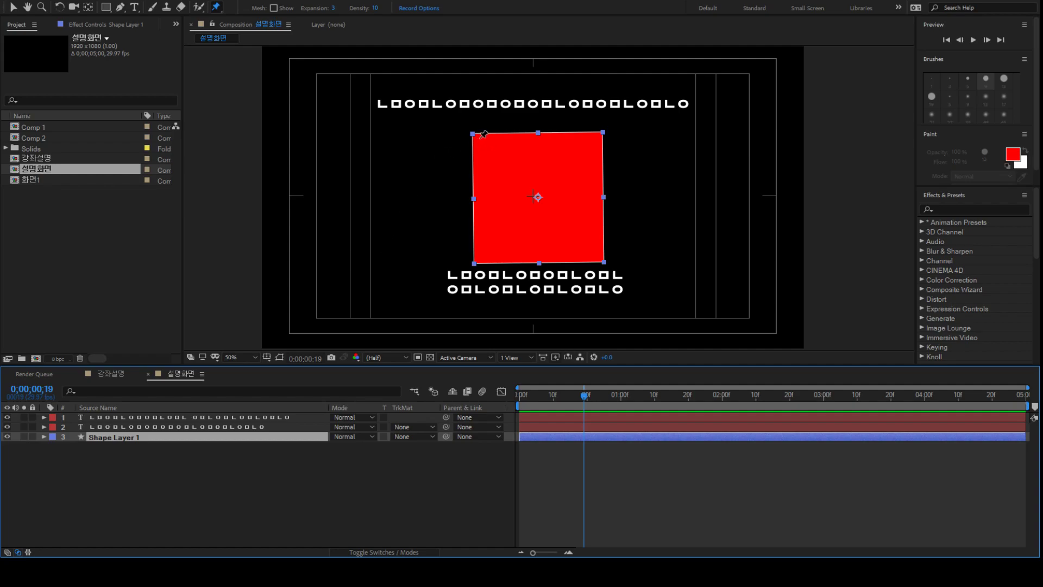
left_click(481, 142)
left_click(593, 140)
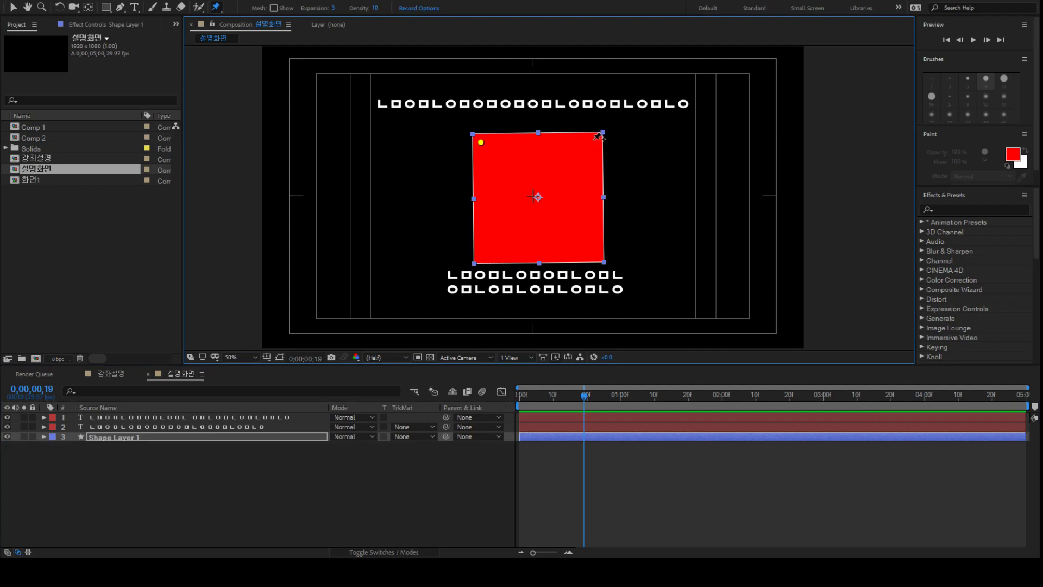
left_click(595, 255)
left_click(481, 256)
left_click(12, 8)
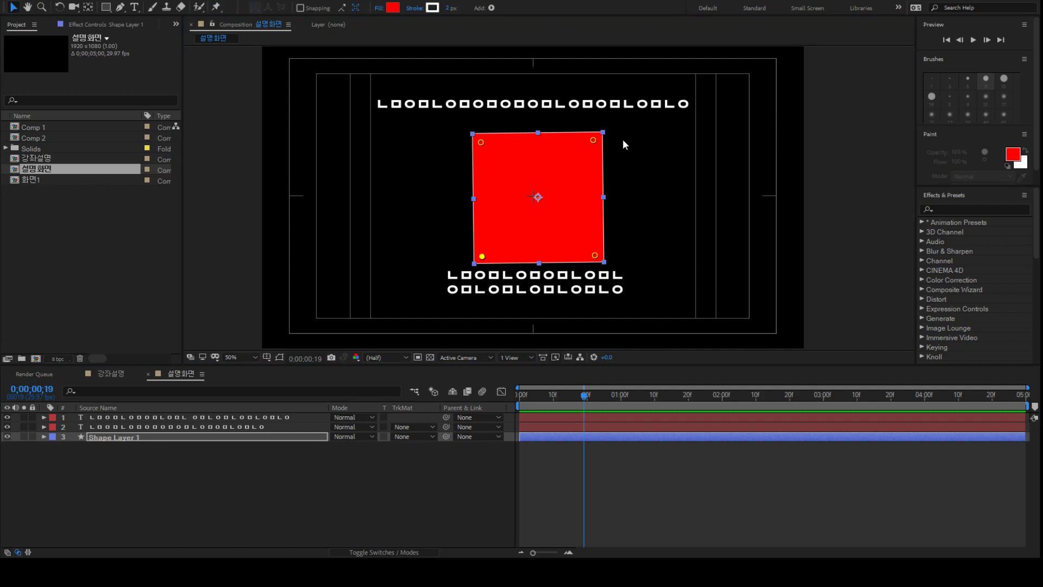
mouse_move(593, 140)
left_mouse_down()
mouse_move(671, 148)
mouse_move(591, 149)
mouse_move(625, 136)
mouse_move(674, 147)
mouse_move(596, 145)
left_mouse_up()
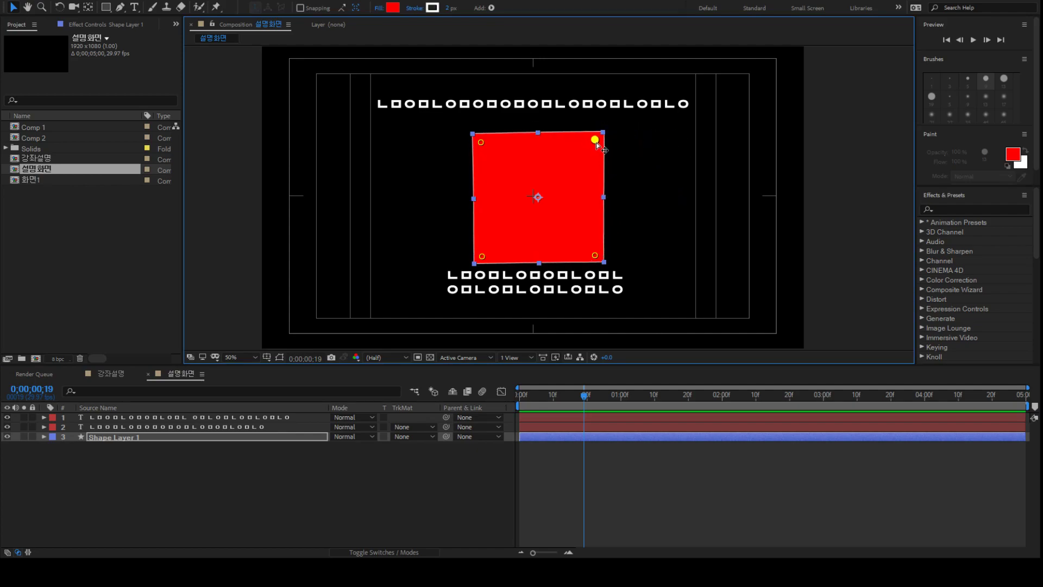
Return to 0;00;00;00 and examine the path and transform properties of Rectangle 1 in Shape Layer 1.
left_click_drag(533, 394, 500, 395)
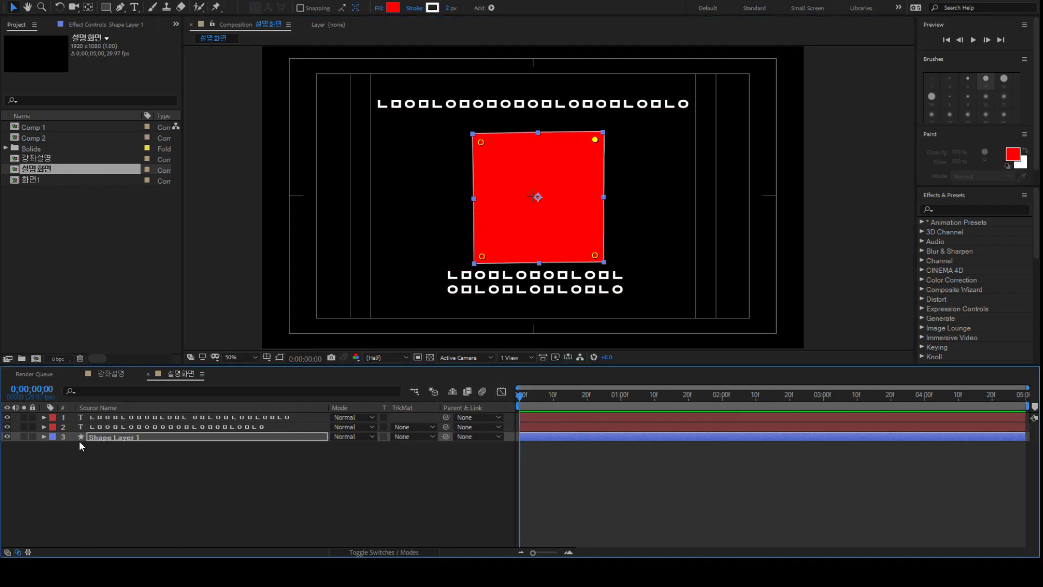
left_click(44, 436)
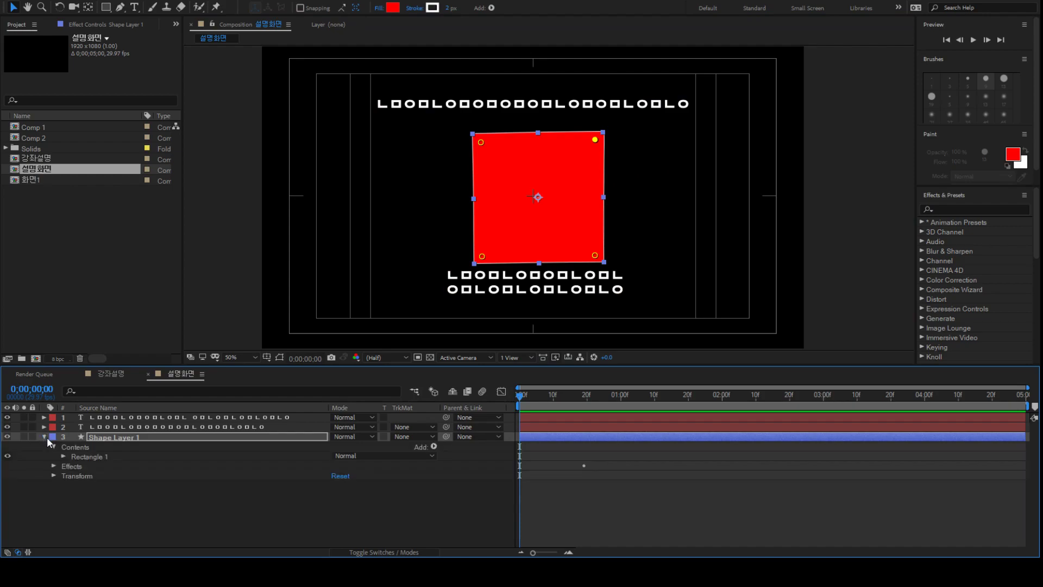
left_click(63, 457)
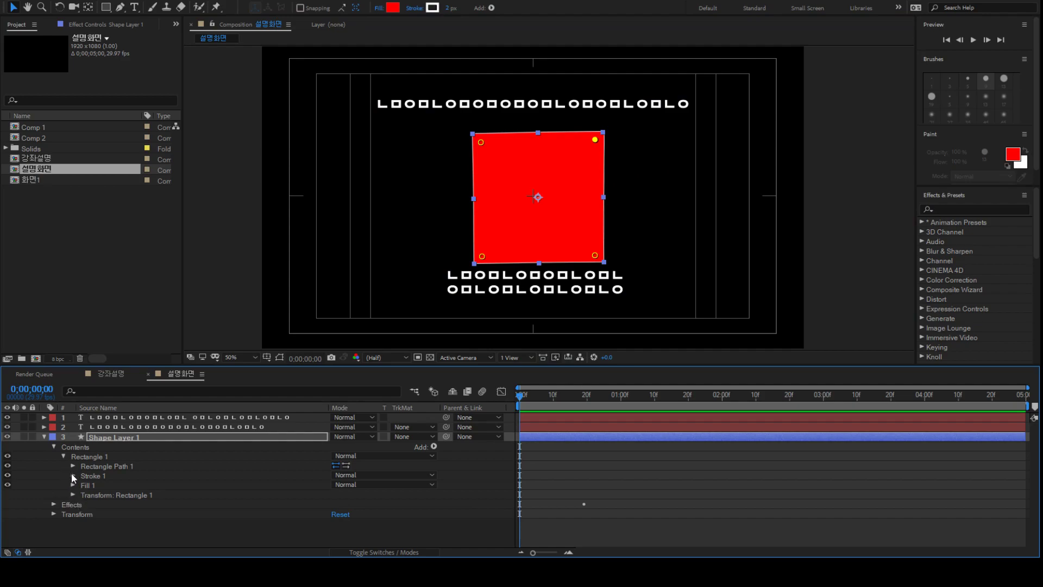
left_click(73, 466)
left_click(73, 466)
left_click(73, 495)
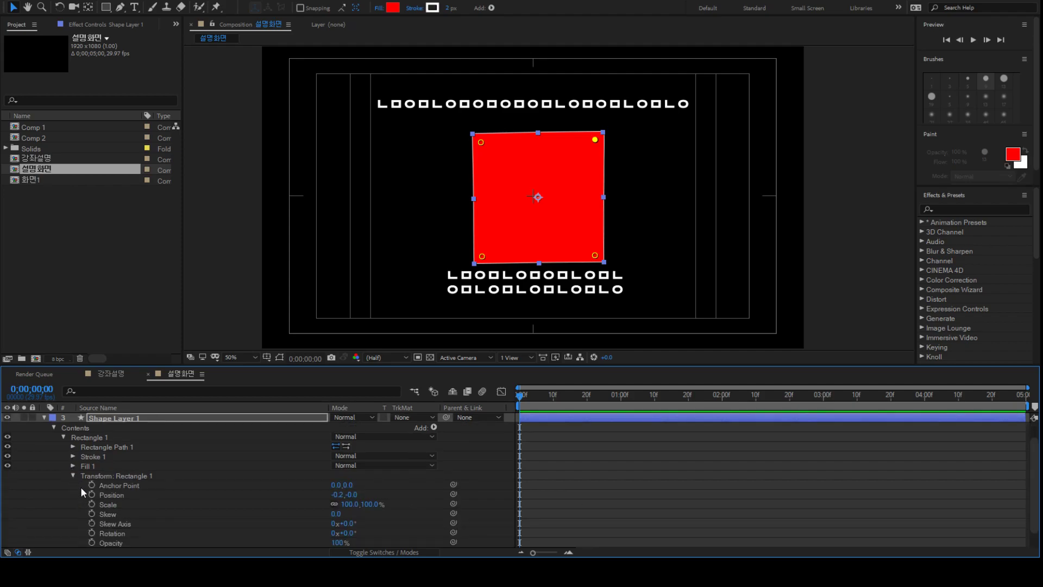
left_click(73, 456)
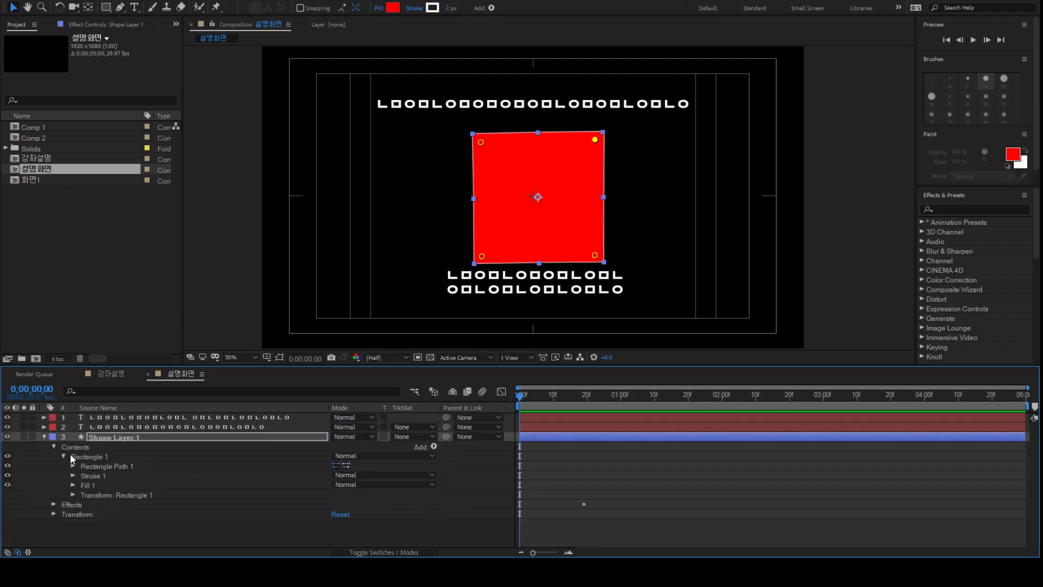
Expand Shape Layer 1's Puppet effect down to the Position keyframes of all four pins under Mesh 1.
left_click(54, 504)
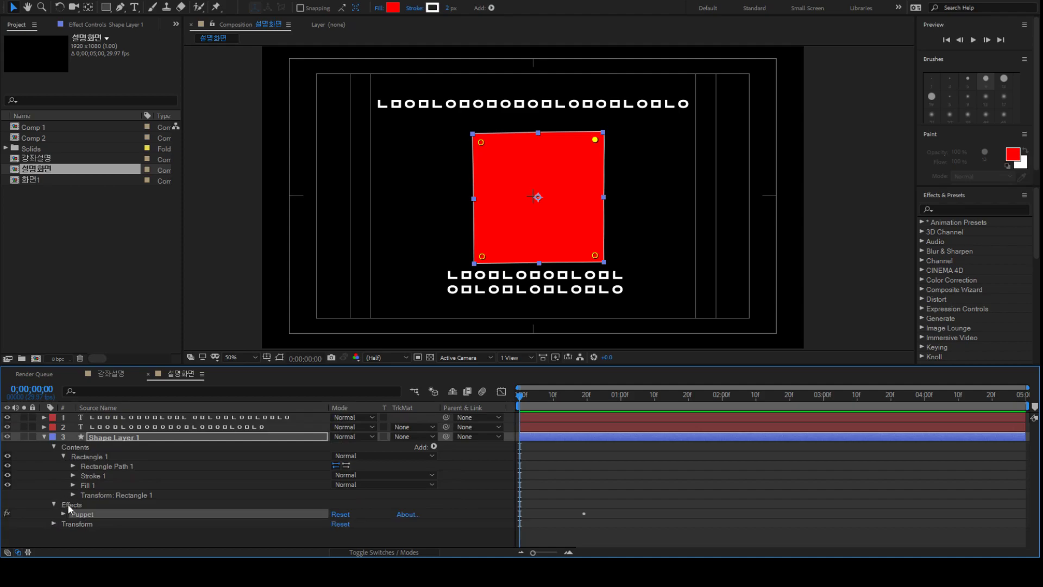
left_click(56, 431)
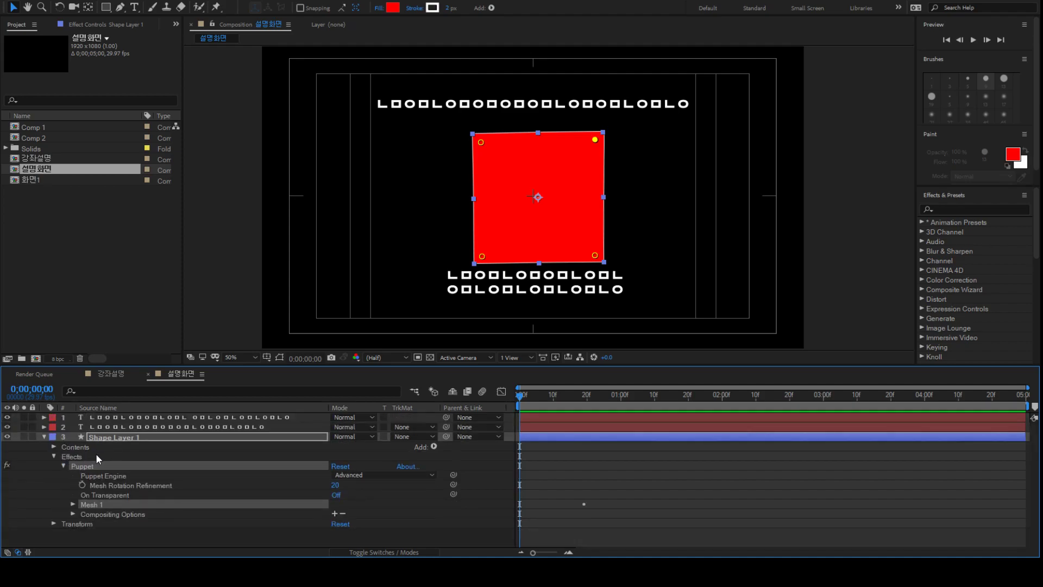
left_click(72, 504)
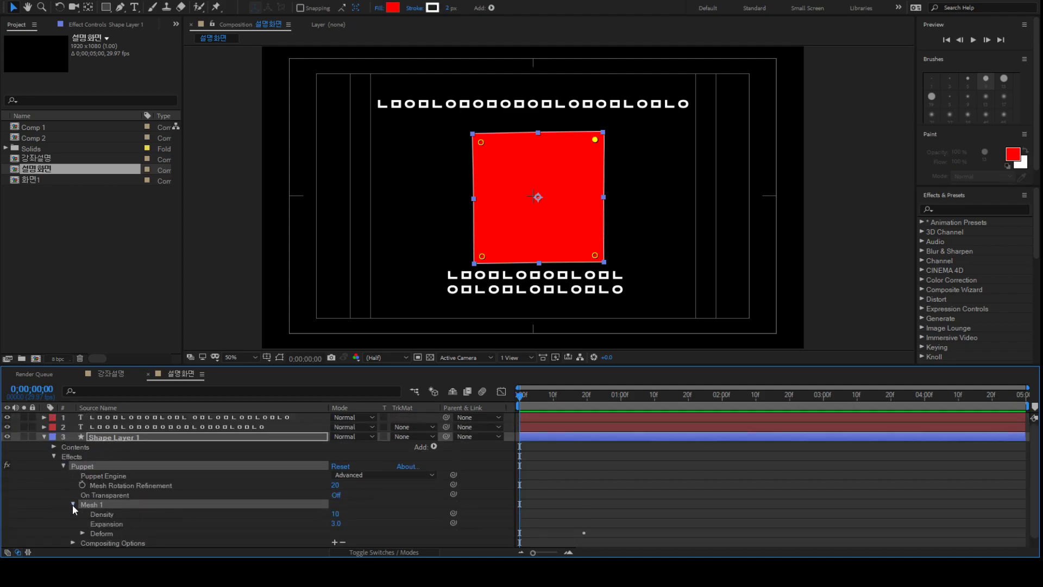
left_click(82, 533)
scroll(84, 516, "down", 1)
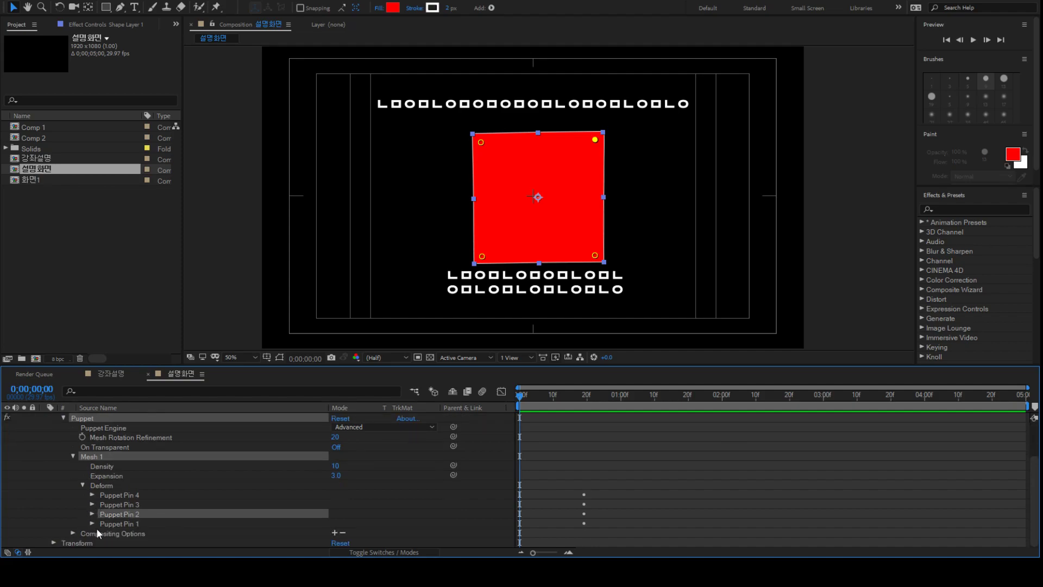
left_click(92, 523)
left_click(91, 514)
left_click(92, 504)
left_click(91, 495)
scroll(142, 464, "down", 3)
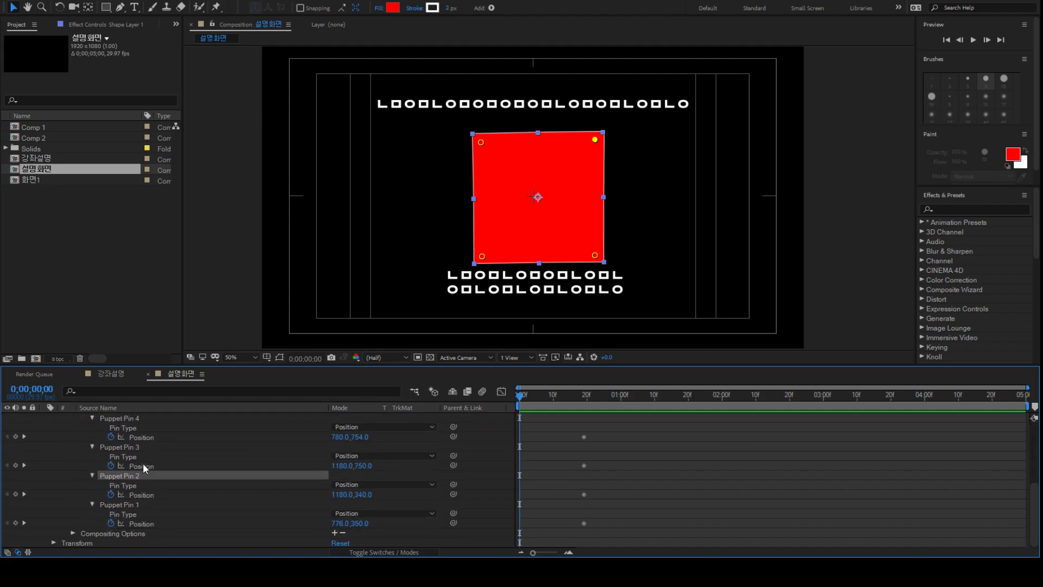
scroll(155, 458, "up", 1)
scroll(154, 464, "down", 1)
At 0;00;01;00, pull the four Puppet pins outward to about 640,360, 1342,344, 1344,808 and 616,806, stretching the square's corners.
left_click_drag(527, 393, 548, 521)
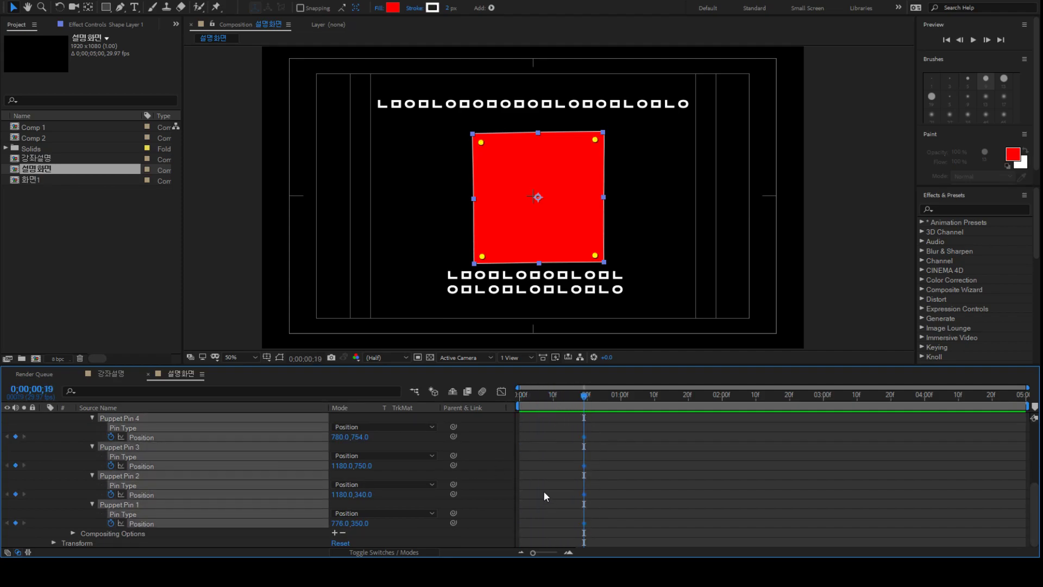
left_click(543, 491)
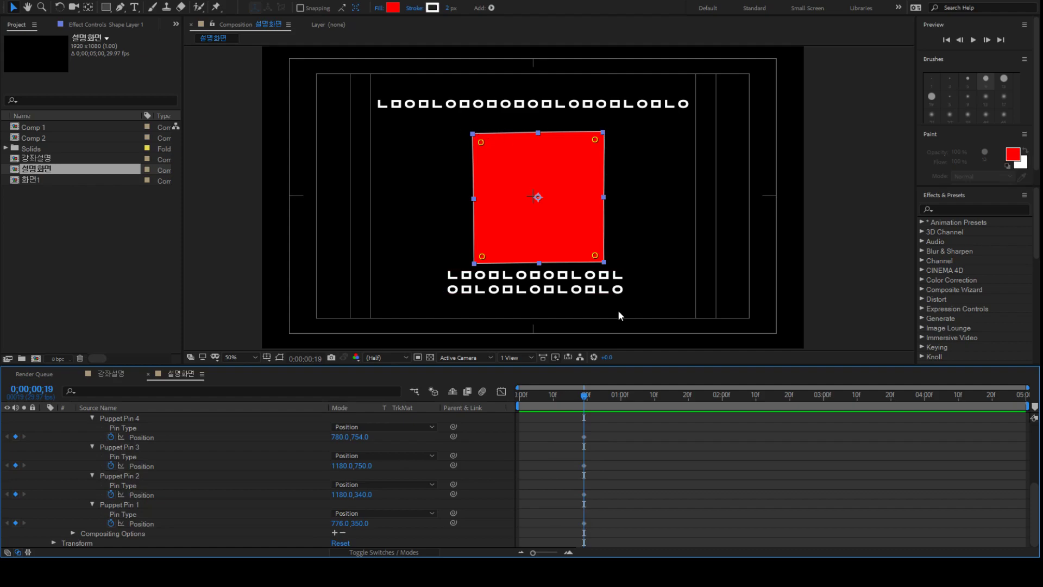
left_click(621, 402)
left_click(628, 445)
scroll(608, 436, "up", 5)
left_click(594, 438)
scroll(609, 423, "down", 5)
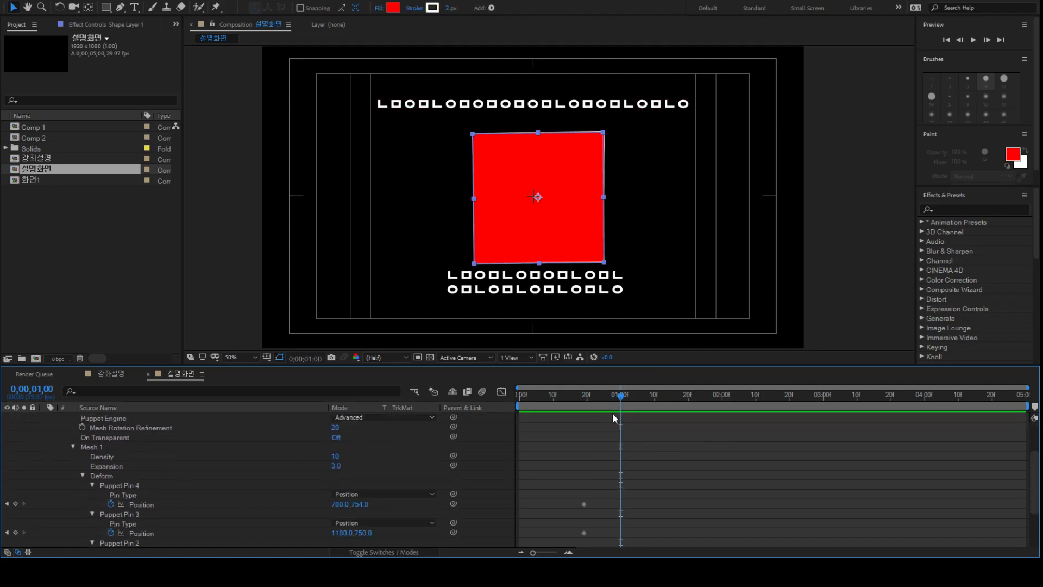
left_click(583, 446)
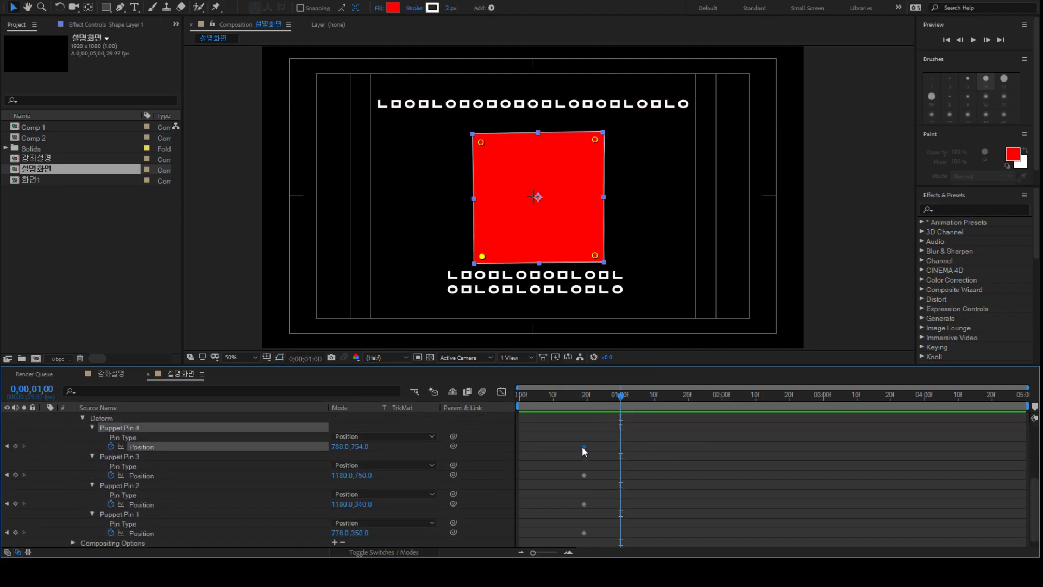
left_click_drag(610, 140, 642, 141)
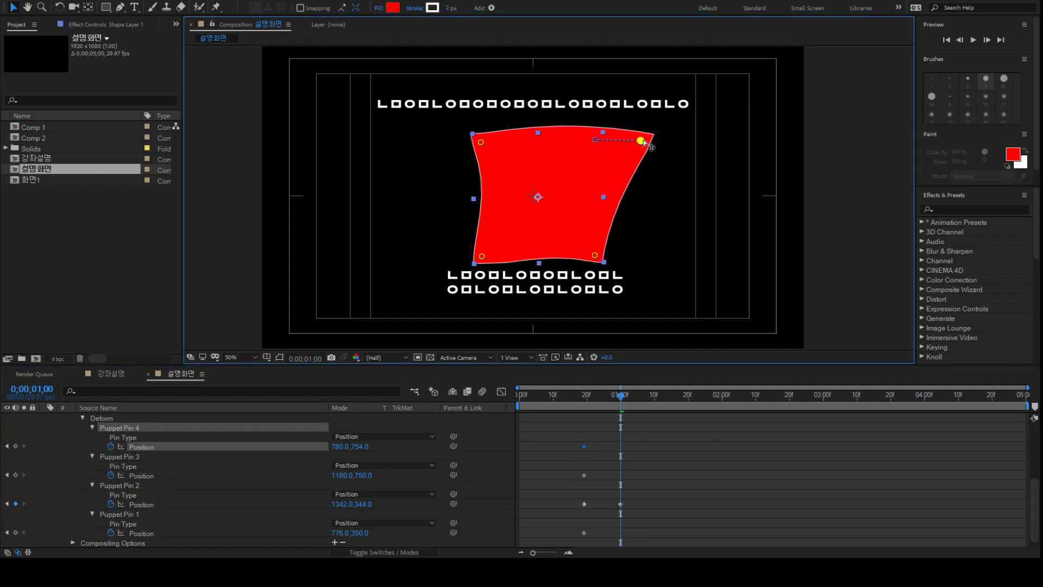
left_click_drag(481, 257, 426, 277)
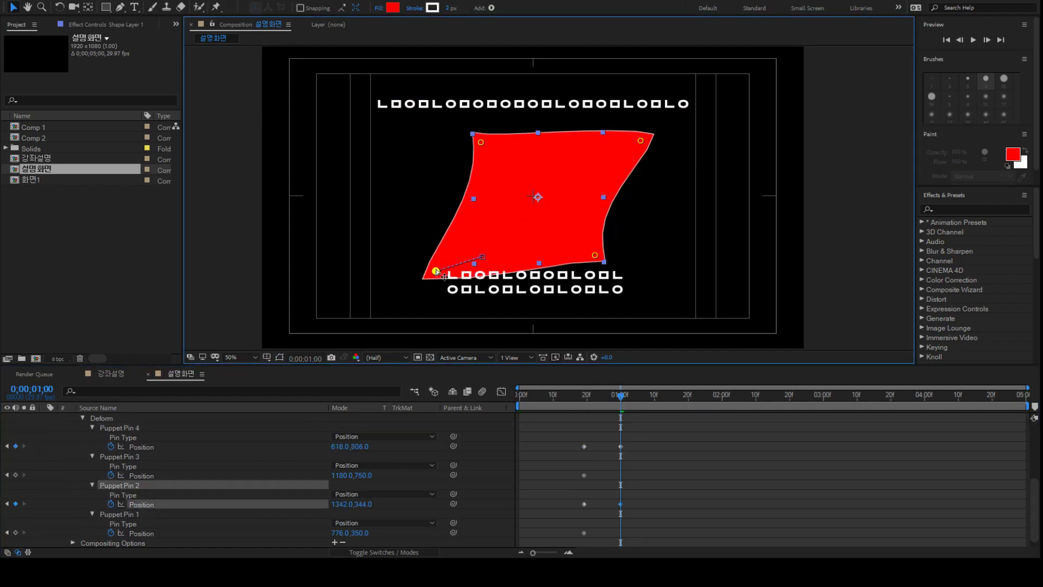
left_click_drag(595, 255, 642, 275)
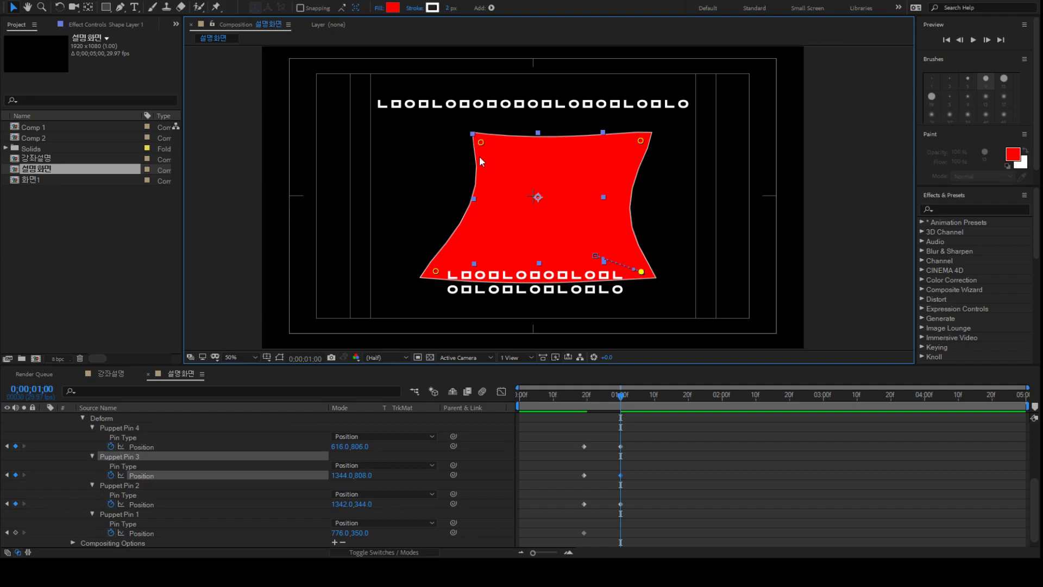
left_click_drag(481, 142, 443, 145)
Copy the 0;00;00;19 Position keyframe of each Puppet pin to 0;00;01;10.
left_click_drag(659, 398, 654, 404)
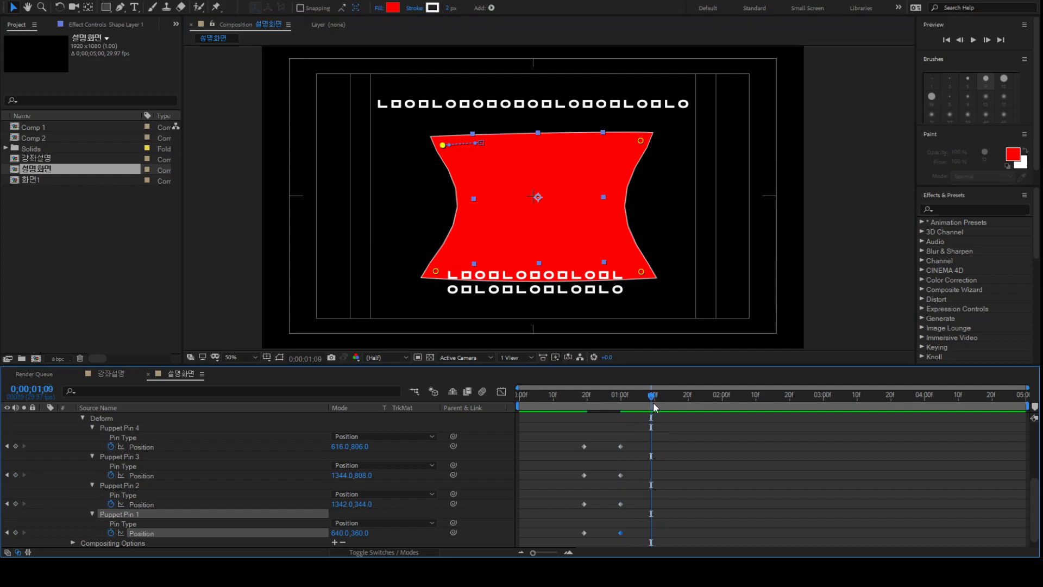
left_click(584, 446)
key("ctrl+c")
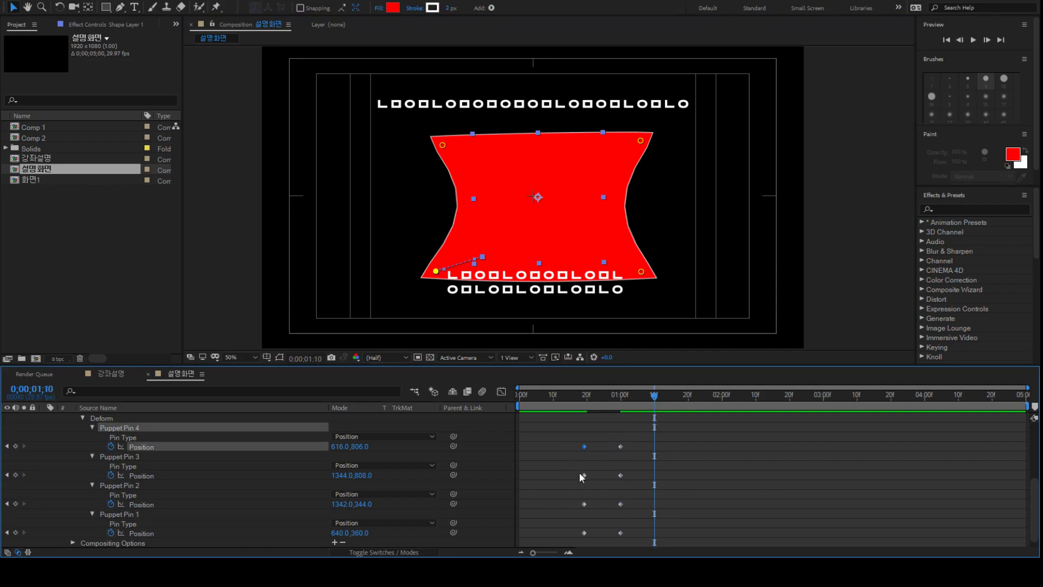
key("ctrl+v")
left_click(585, 475)
left_click_drag(545, 523, 546, 545)
key("ctrl+c")
key("ctrl+v")
key("ctrl+c")
key("ctrl+v")
Preview the Puppet pin animation from the start and scrub through it to 0;00;01;10.
left_click(559, 435)
key("space")
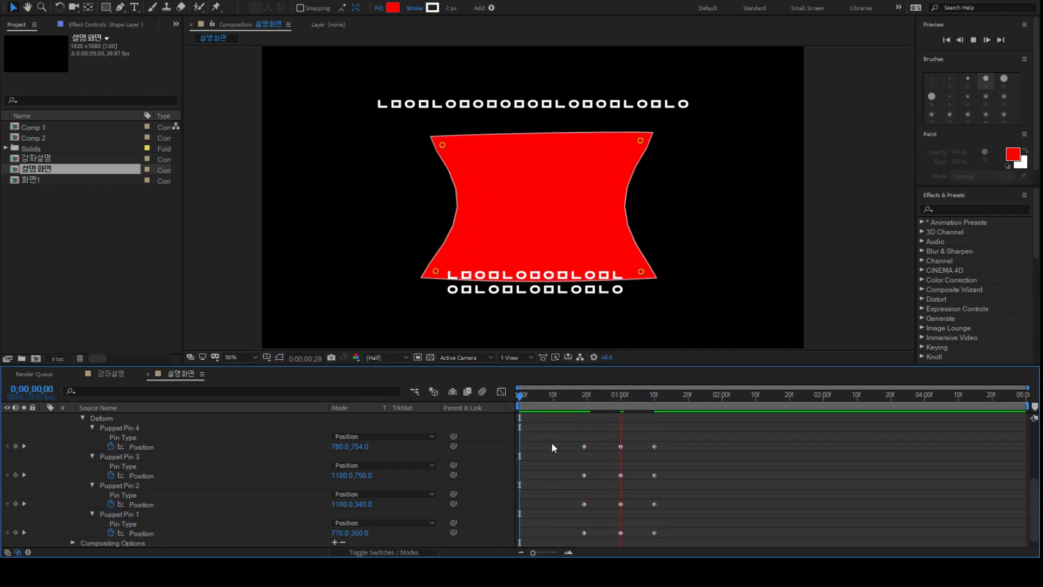
key("space")
left_click_drag(588, 399, 654, 414)
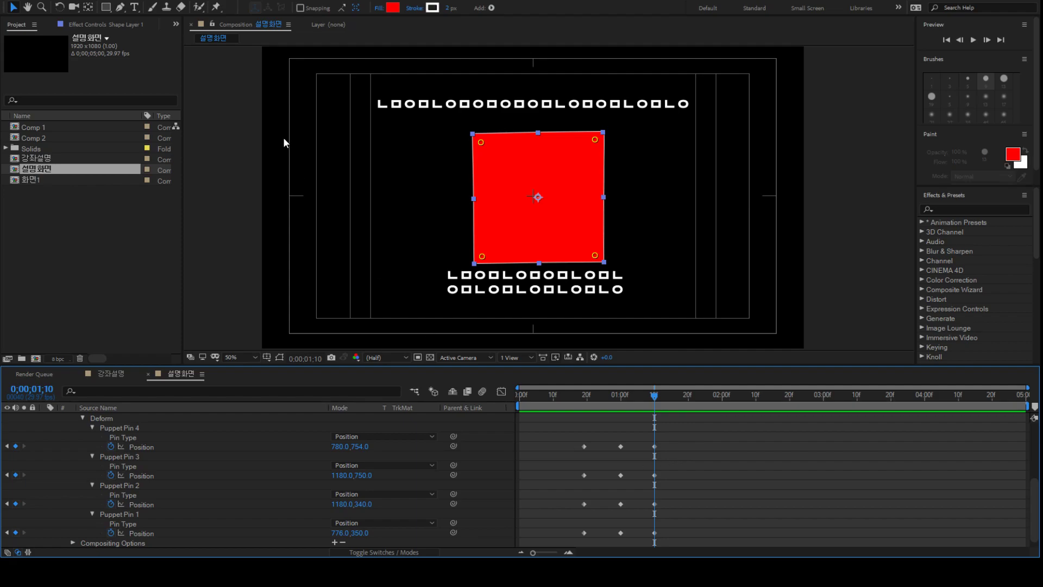
Collapse the properties of Shape Layer 1 and deselect the layer.
key("Return")
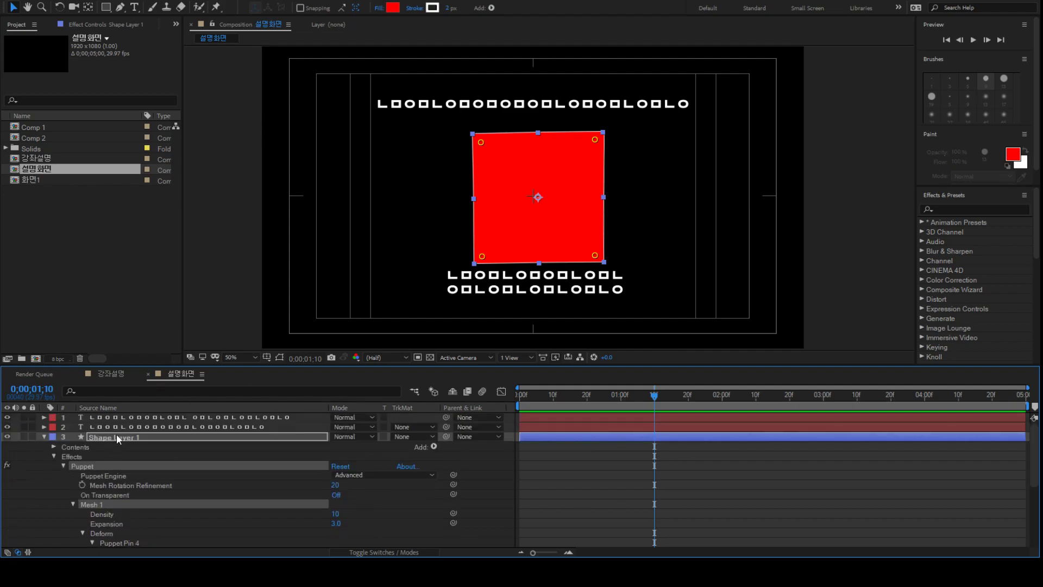
left_click(42, 436)
left_click(218, 484)
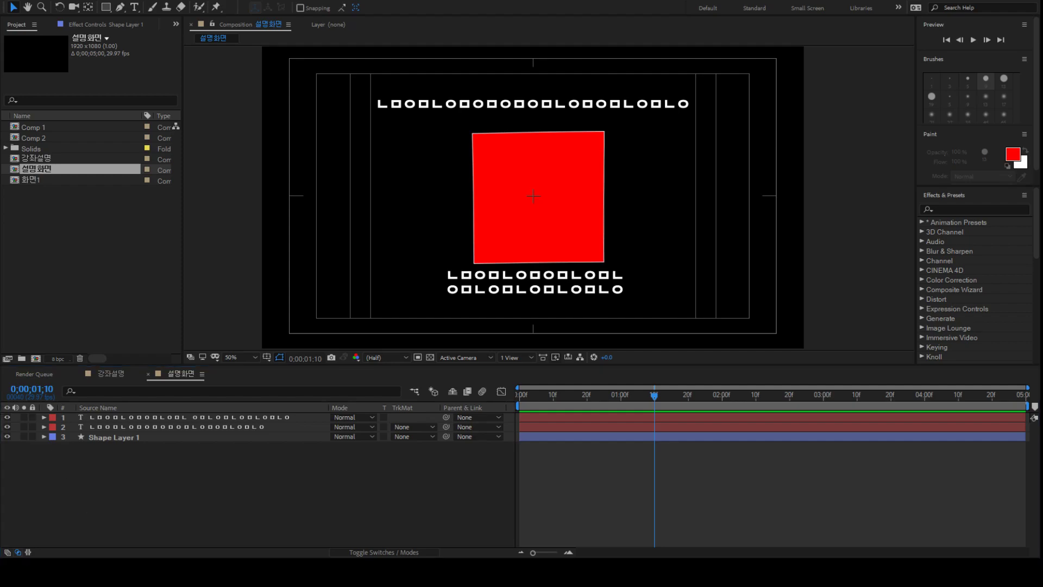
left_click(829, 480)
key("ctrl+Down")
left_click(80, 423)
left_click(97, 429)
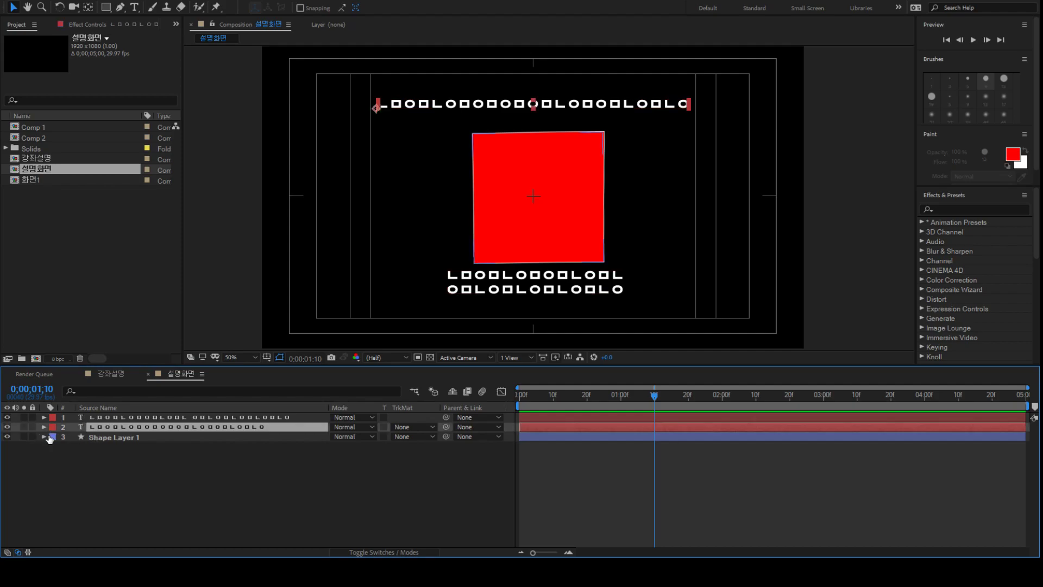
left_click(297, 473)
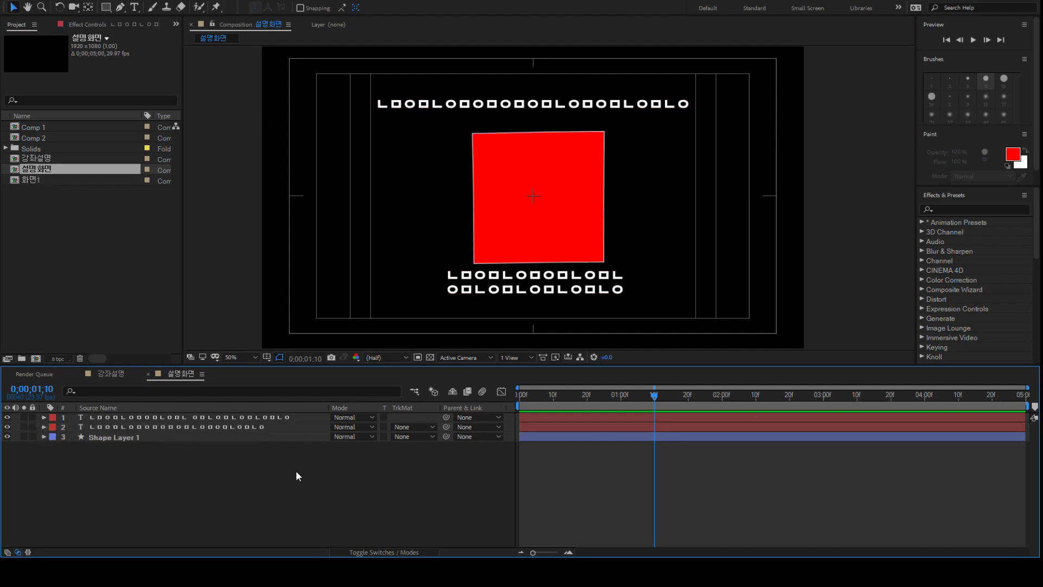
Delete the red square's layer and draw a red circle outward from the composition centre in its place.
left_click(208, 438)
key("Delete")
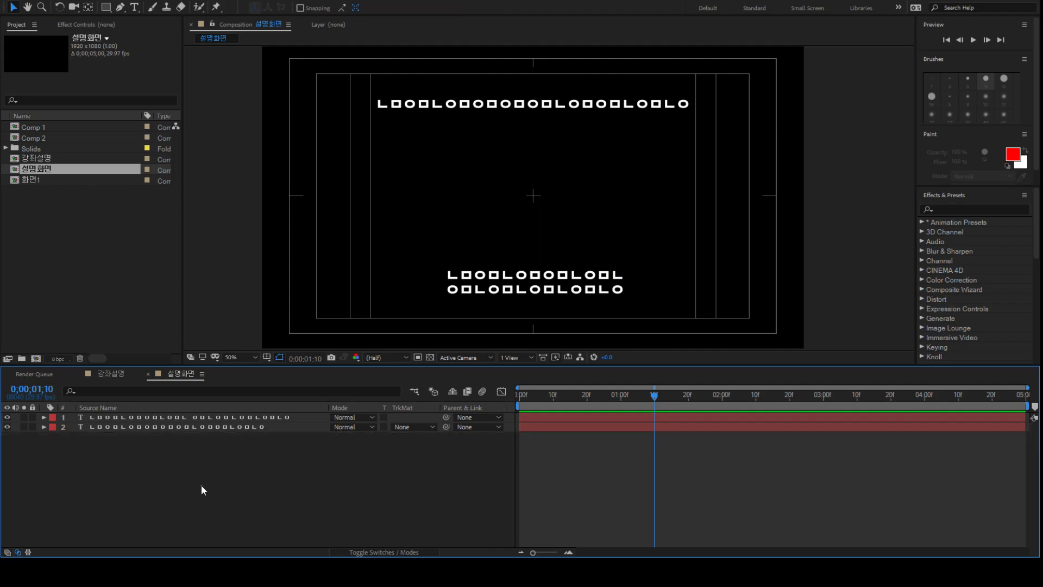
left_click_drag(105, 12, 153, 29)
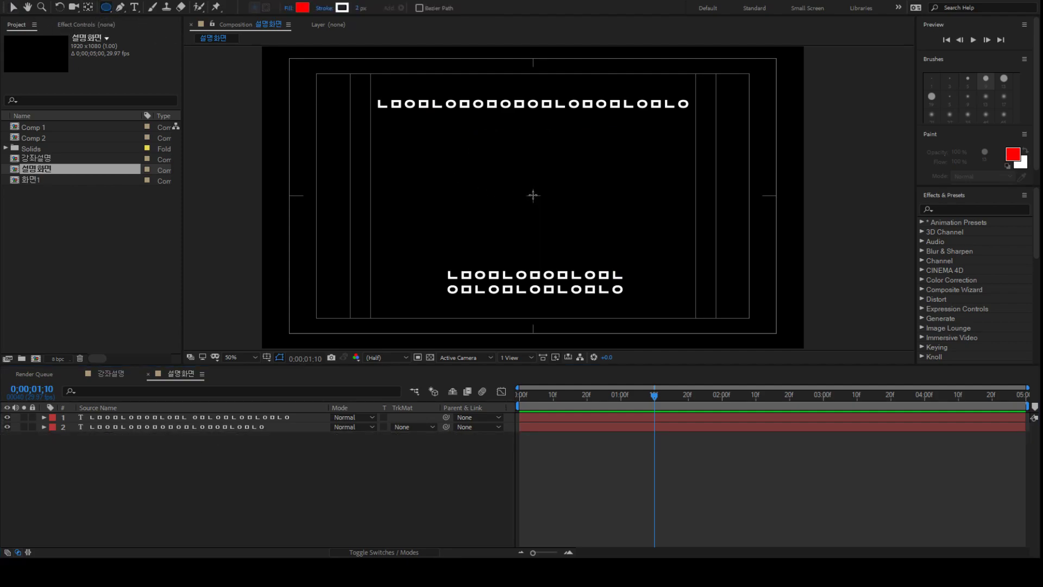
left_click_drag(533, 195, 590, 157)
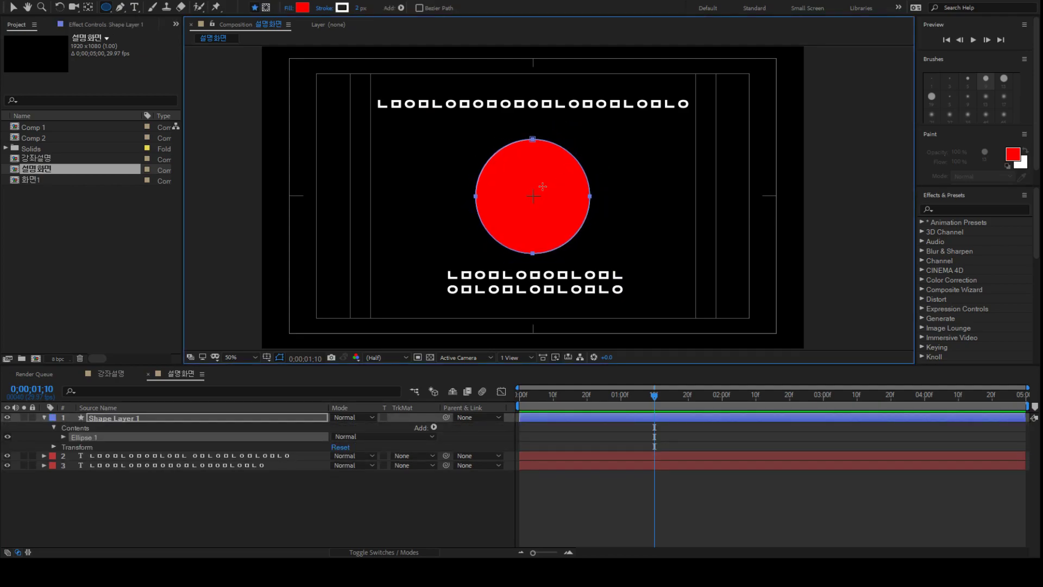
Select the red circle's layer and move the circle very slightly upward.
left_click(13, 7)
left_click(608, 477)
left_click(546, 416)
mouse_move(534, 207)
left_mouse_down()
mouse_move(349, 207)
mouse_move(541, 205)
left_mouse_up()
key("Return")
With the circle's layer selected, move the current time to 0;00;00;00 and collapse the layer's properties.
left_click(604, 502)
left_click(545, 419)
left_click(532, 397)
left_click_drag(531, 399, 497, 395)
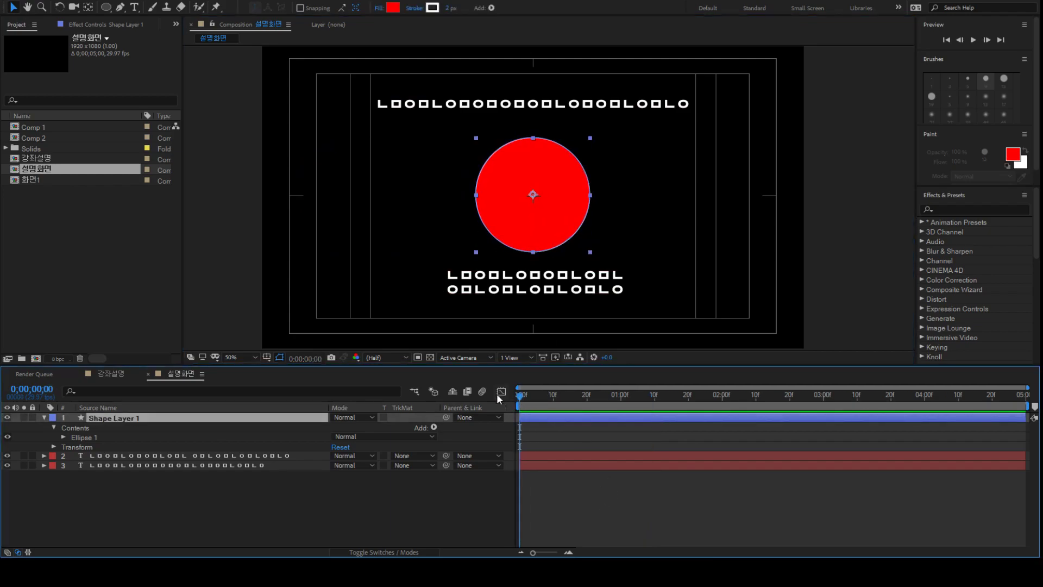
left_click(44, 414)
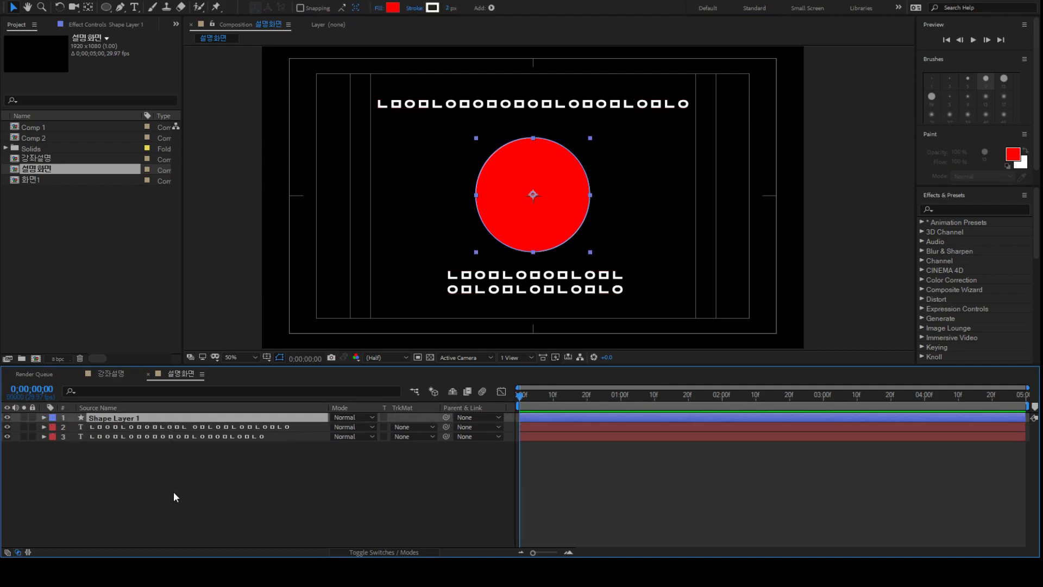
Move the red circle very slightly downward to about 960, 538 and deselect its layer.
left_click_drag(478, 208, 500, 204)
left_click_drag(537, 395, 503, 490)
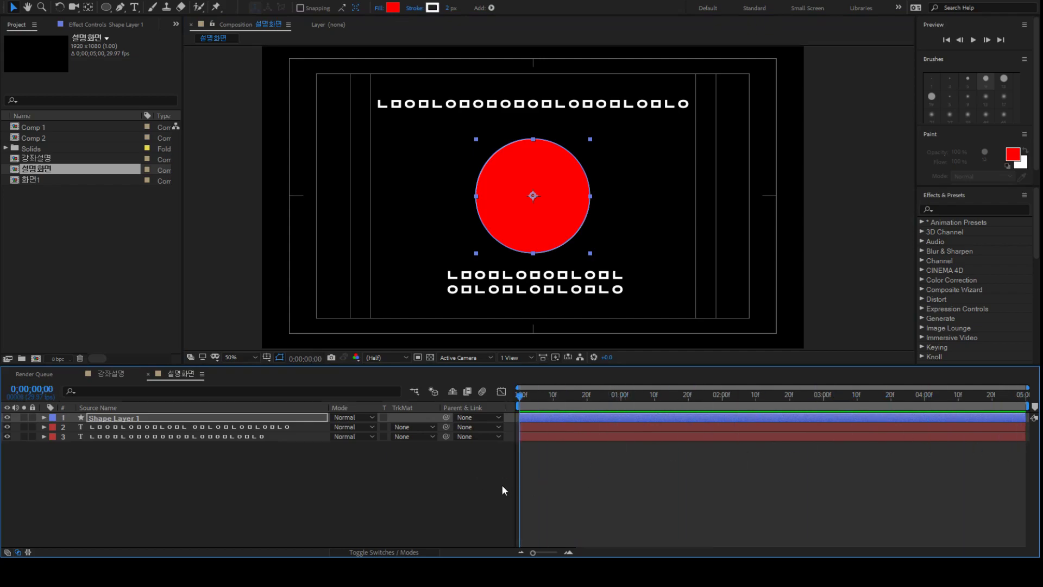
left_click(118, 418)
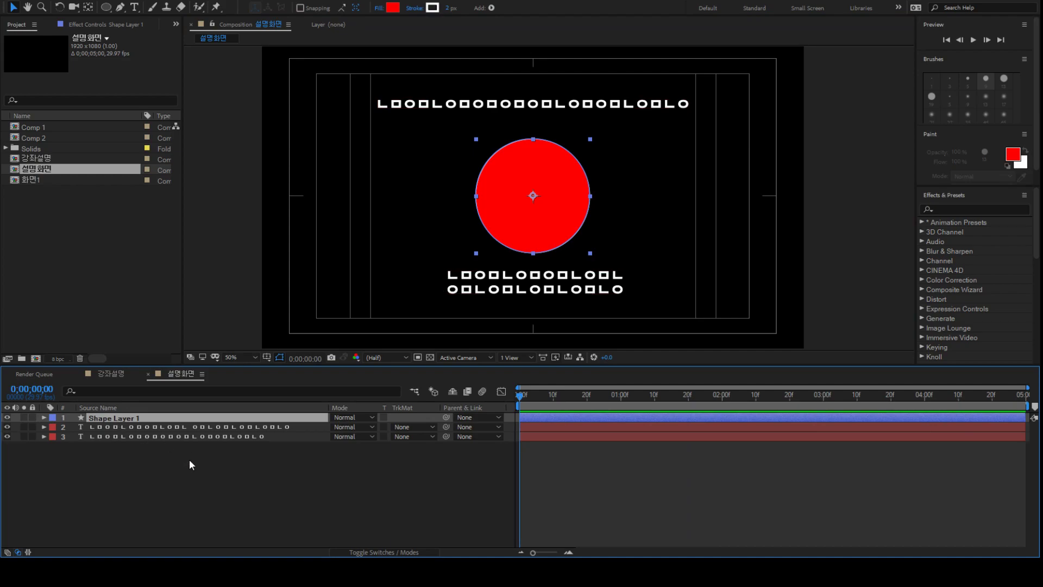
left_click(114, 491)
left_click(114, 417)
left_click(168, 492)
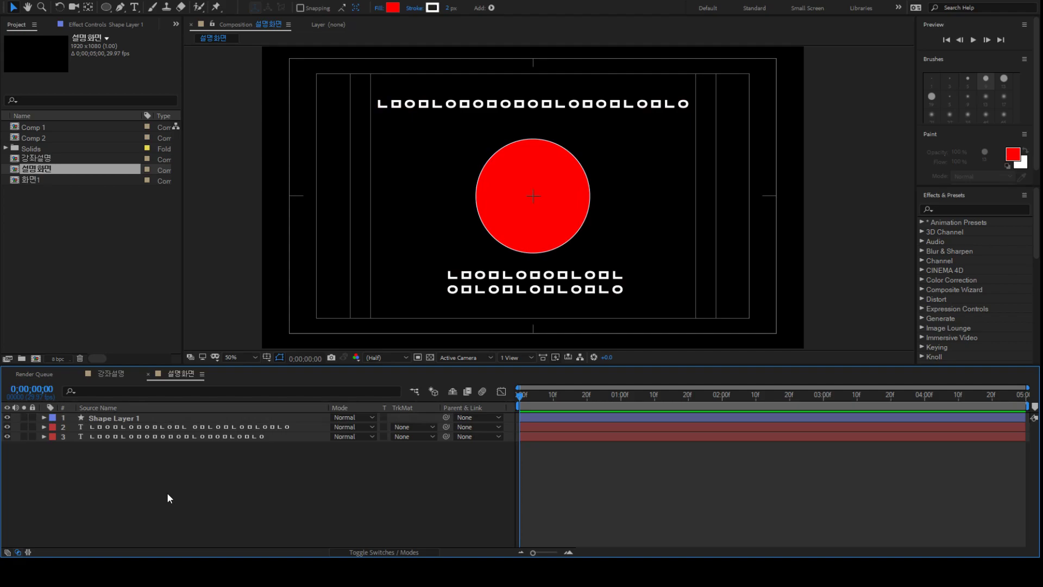
Reveal Shape Layer 1's Position, move the circle to the frame's left side at about 246, 532, and start keyframing Position at 0;00;00;00.
left_click(110, 420)
key("p")
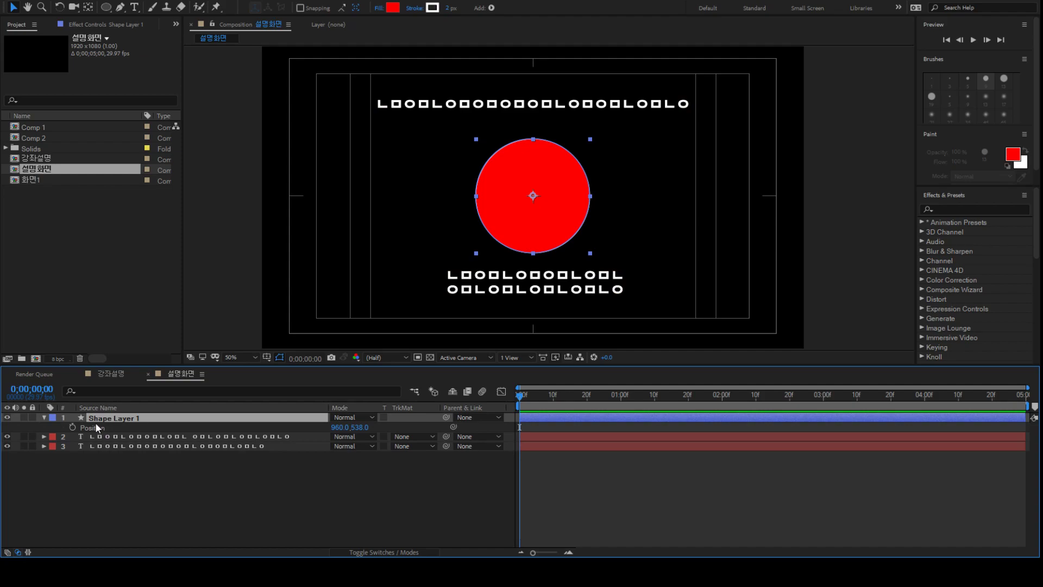
left_click_drag(514, 216, 448, 228)
left_click_drag(341, 241, 325, 221)
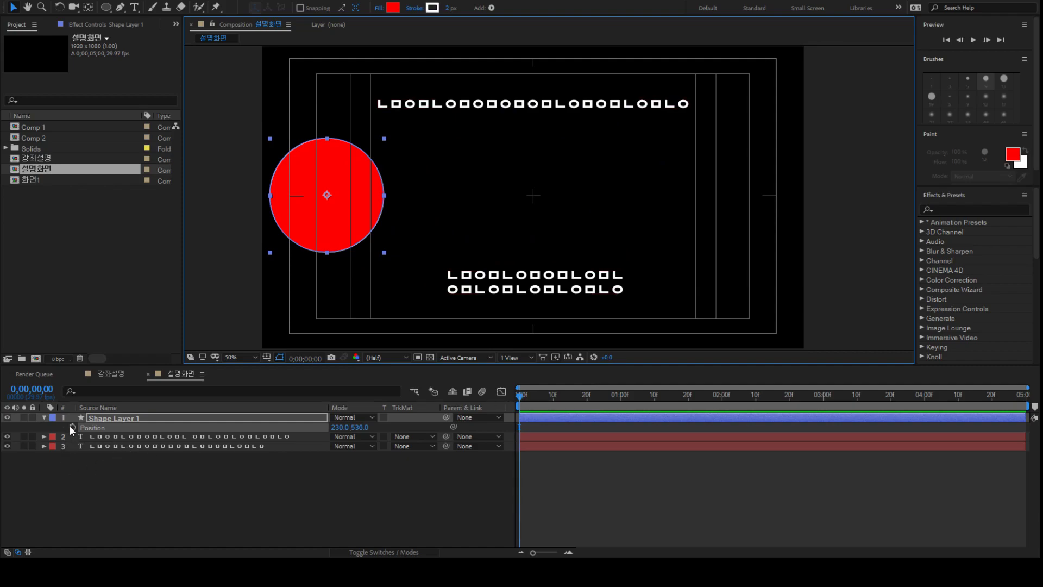
mouse_move(330, 198)
left_mouse_down()
mouse_move(344, 204)
mouse_move(335, 201)
left_mouse_up()
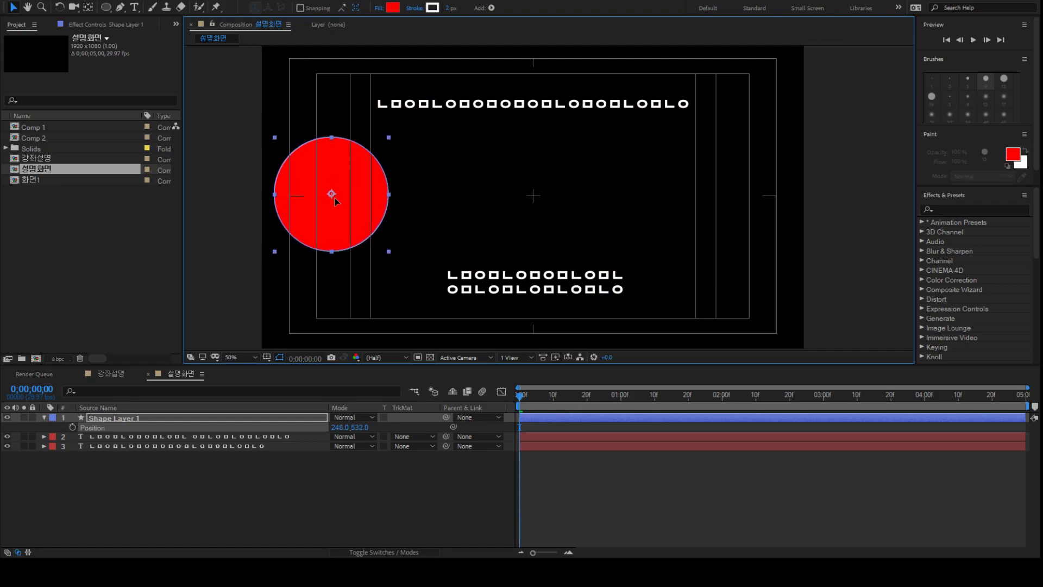
left_click(72, 428)
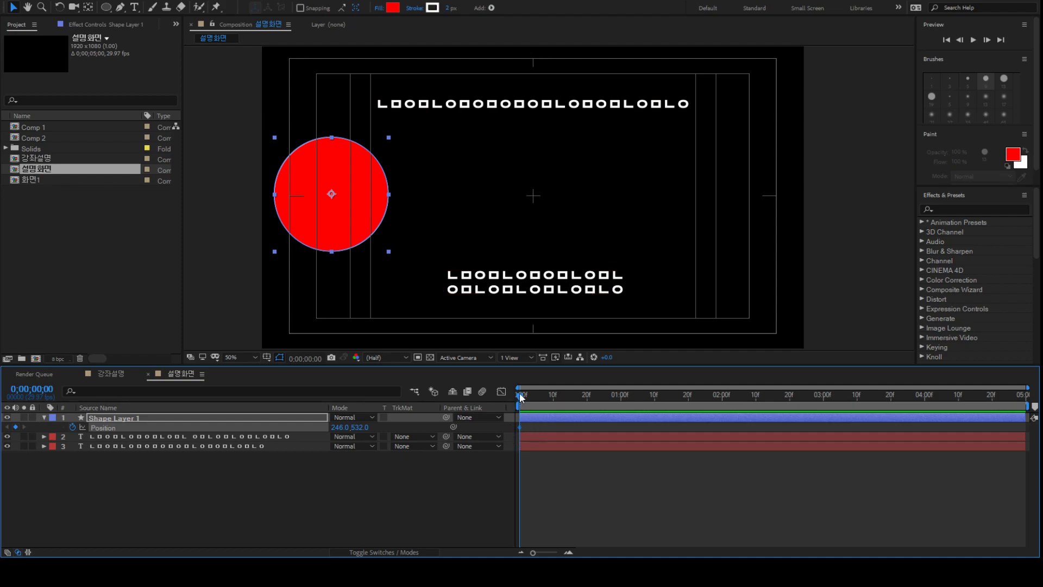
At 0;00;04;29, move the circle horizontally to 1686, 532 on the frame's right side and preview the motion from the start.
left_click_drag(519, 396, 1023, 409)
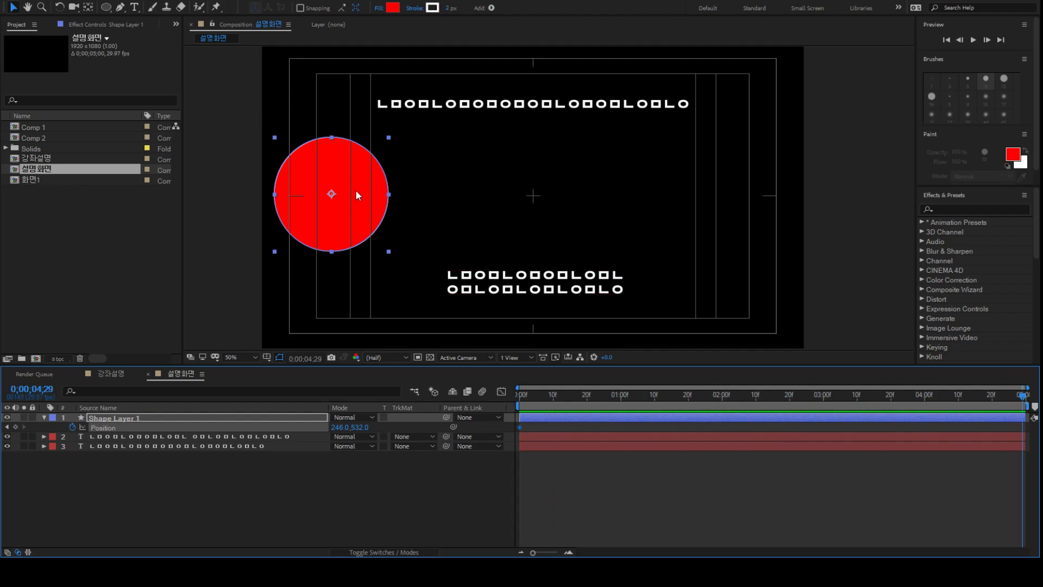
left_click_drag(319, 216, 713, 239)
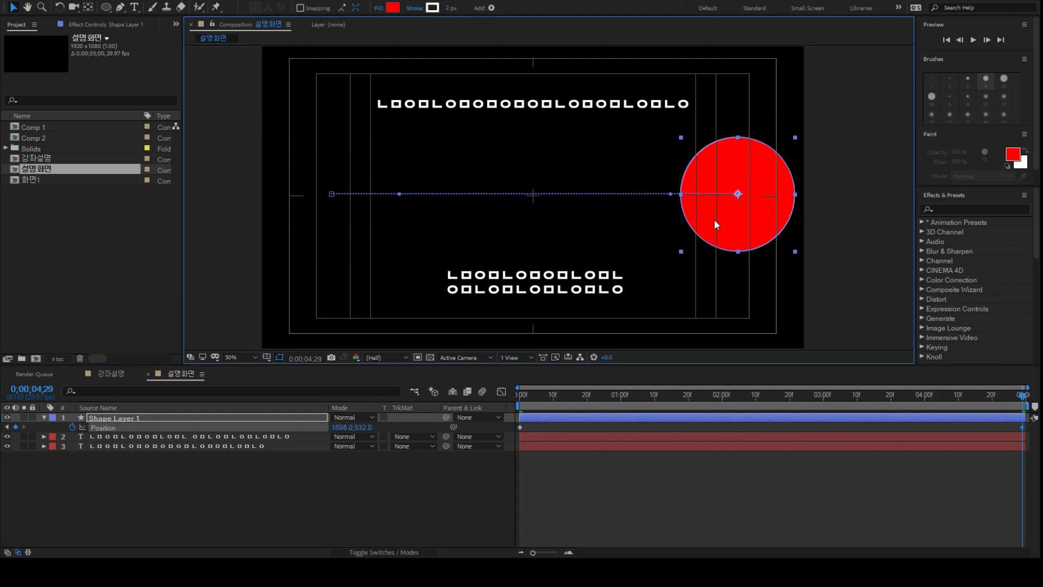
left_click_drag(549, 402, 470, 396)
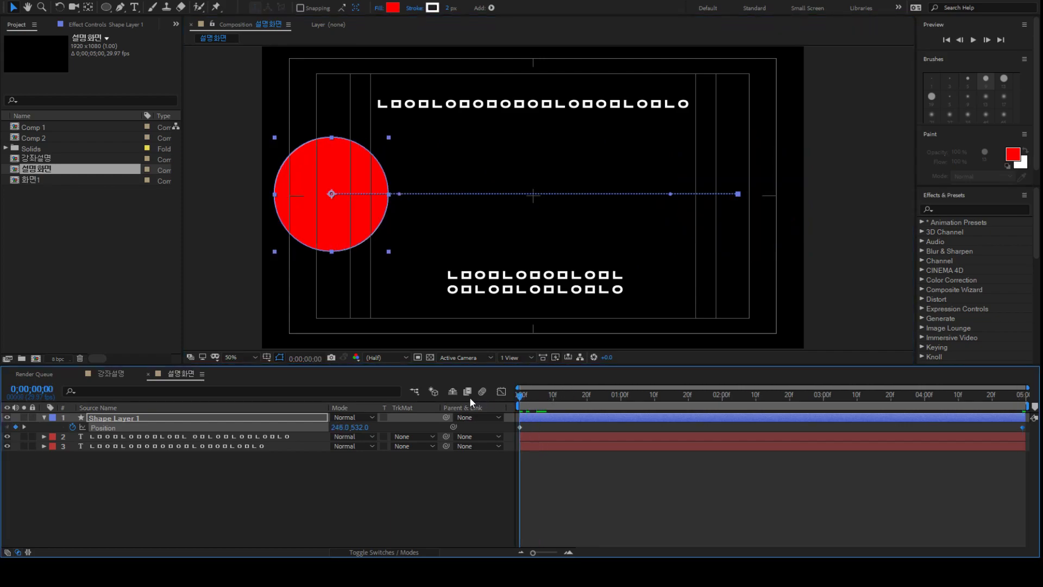
key("space")
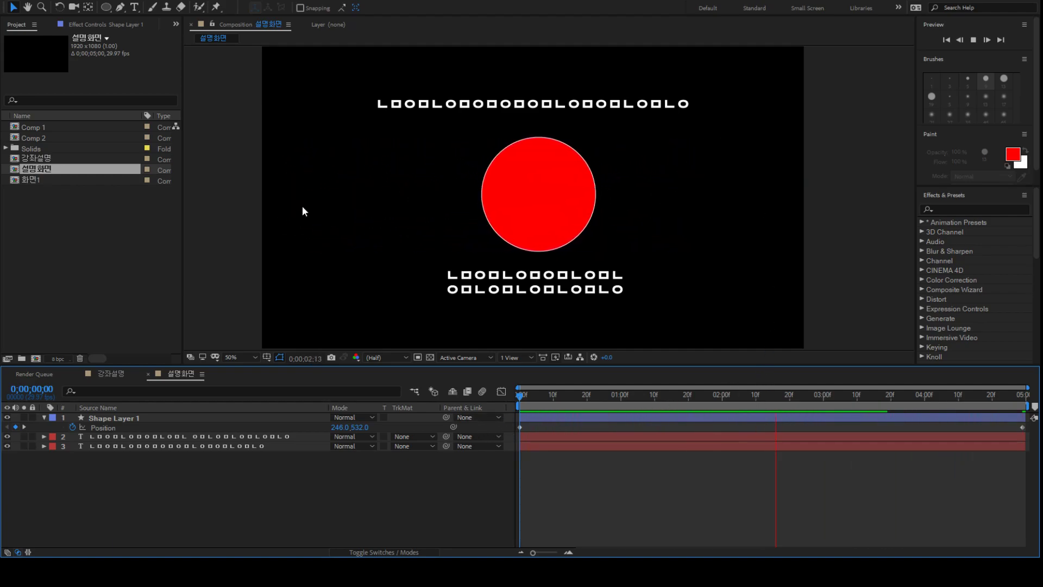
Scrub and play the circle's Position animation between its start and end keyframes.
left_click_drag(567, 395, 722, 433)
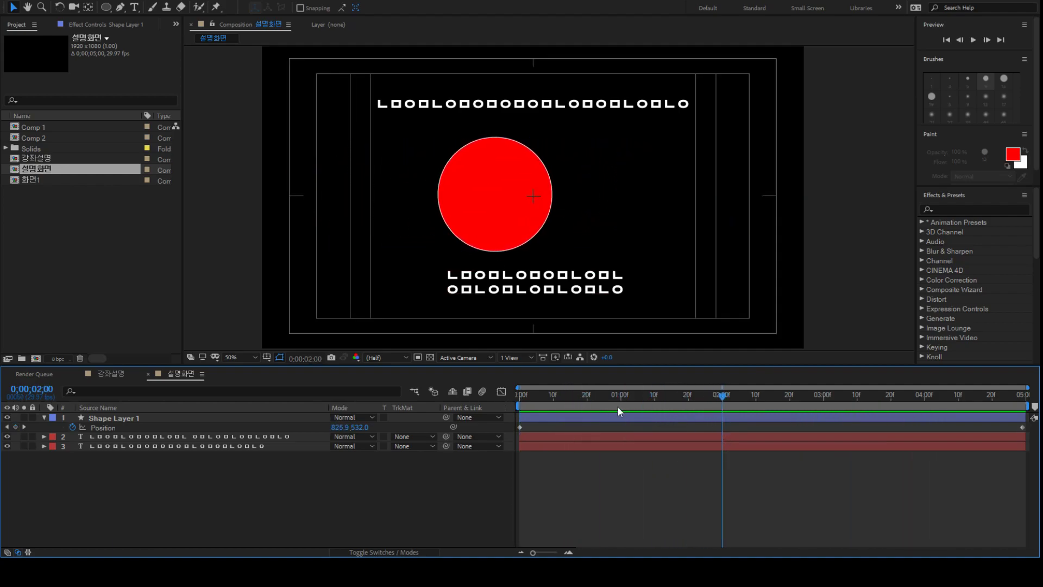
left_click(515, 393)
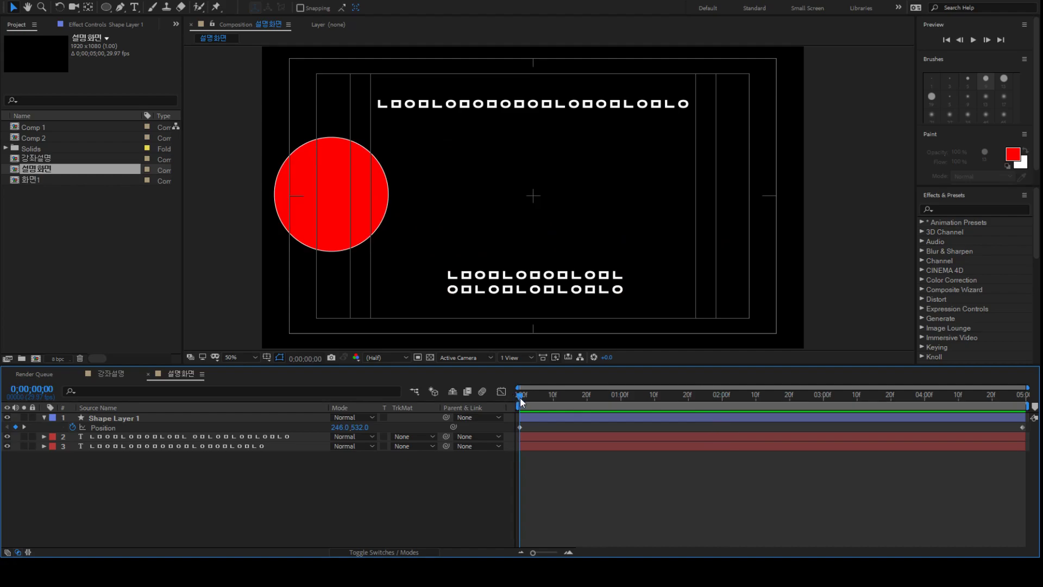
left_click_drag(520, 399, 1023, 396)
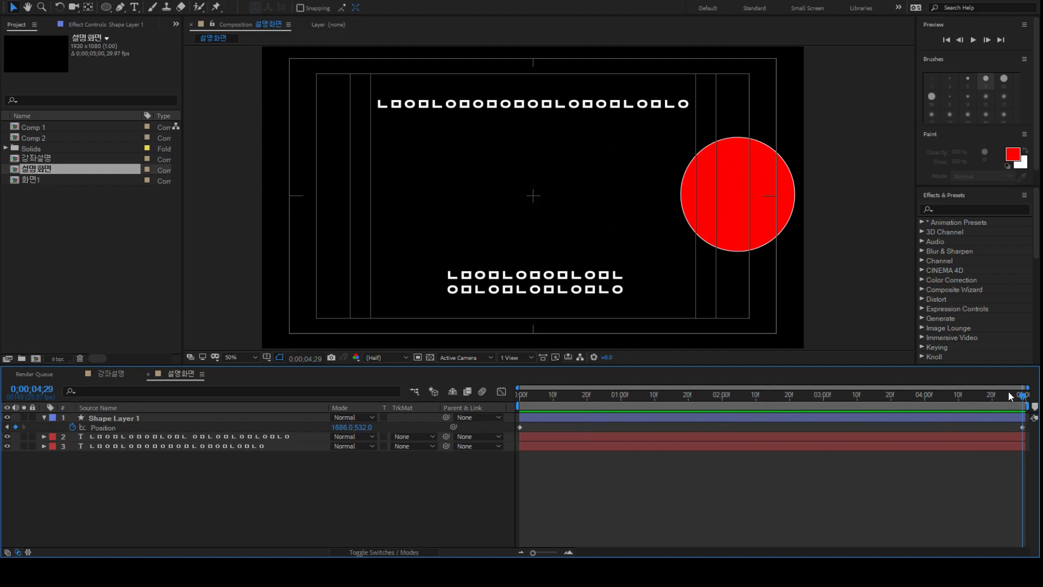
key("space")
key("space")
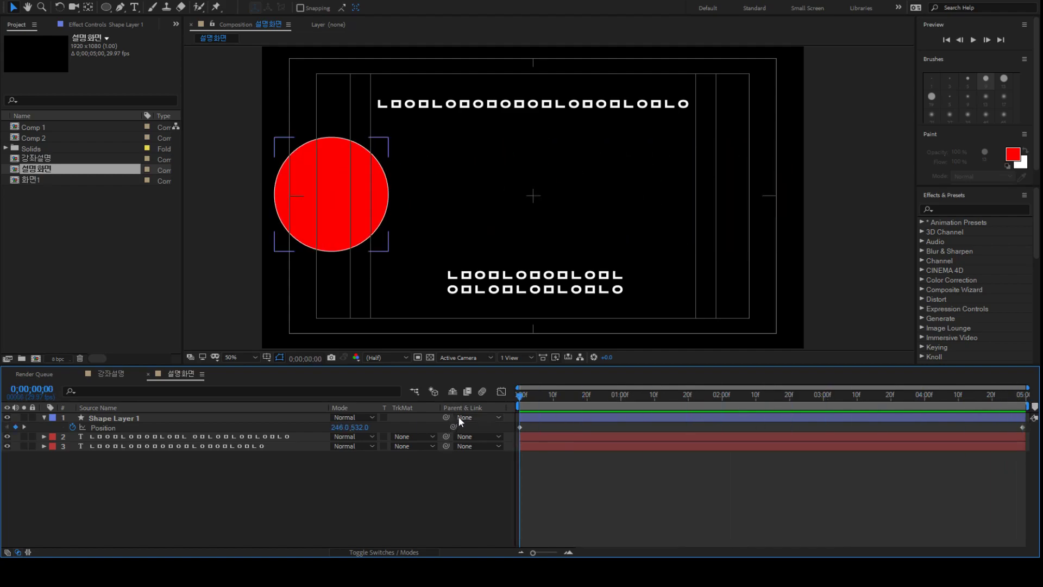
left_click(924, 399)
key("space")
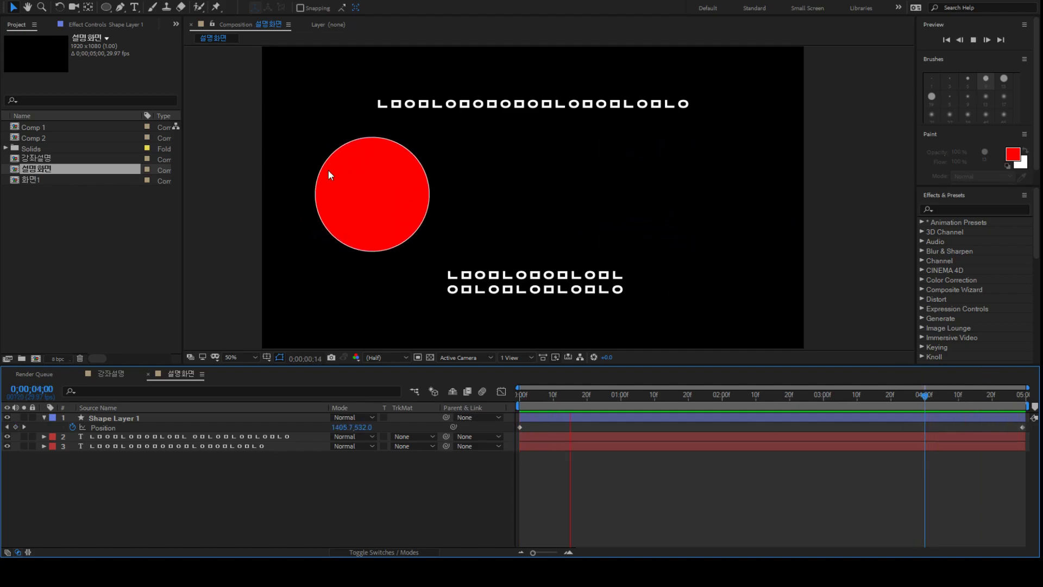
left_click(623, 400)
left_click_drag(624, 402, 517, 431)
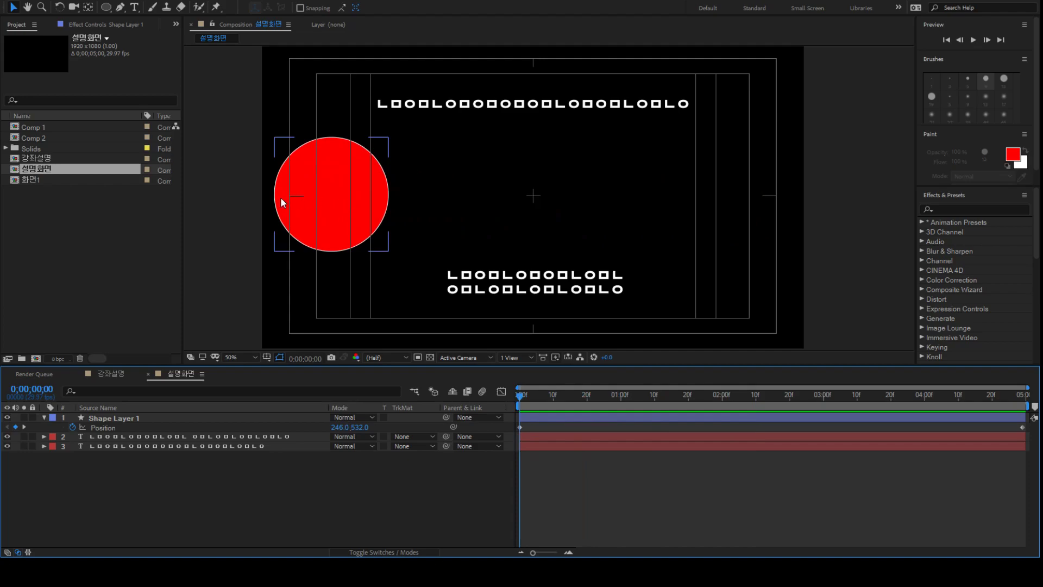
Move the circle's end Position keyframe to 0;00;02;15 and preview the animation from the start.
left_click_drag(713, 400, 773, 420)
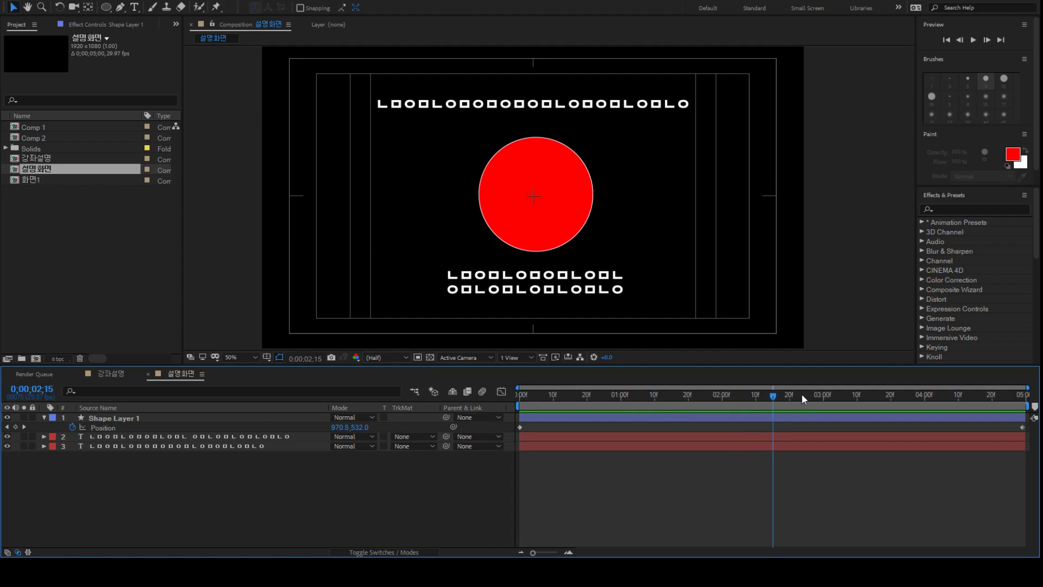
left_click_drag(772, 399, 770, 420)
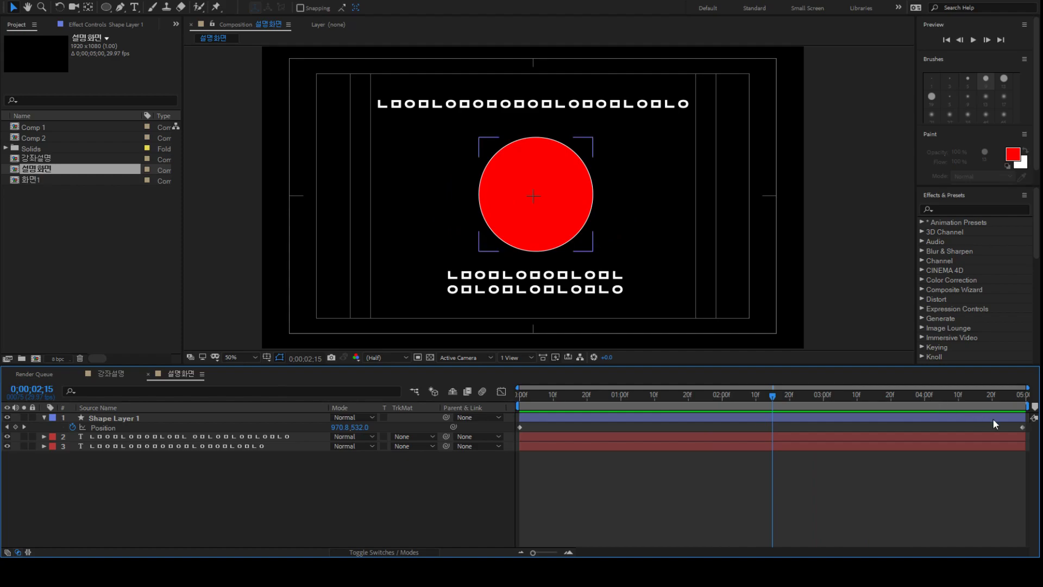
left_click_drag(1022, 427, 773, 428)
left_click(796, 498)
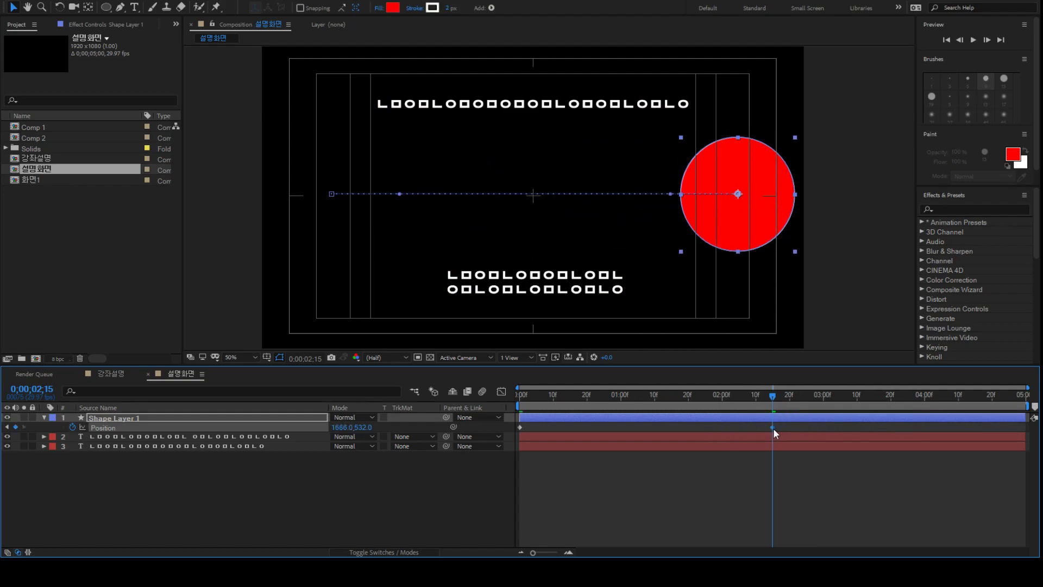
left_click_drag(544, 396, 422, 397)
key("space")
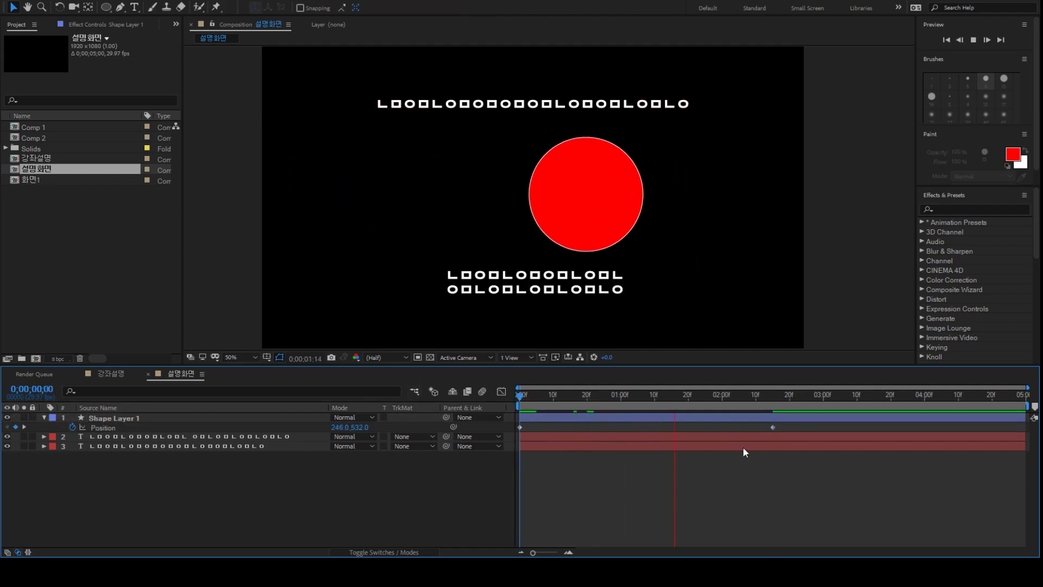
key("space")
Copy the circle's first Position keyframe to 0;00;04;29 and preview the back-and-forth motion from the start.
left_click_drag(780, 394, 1035, 408)
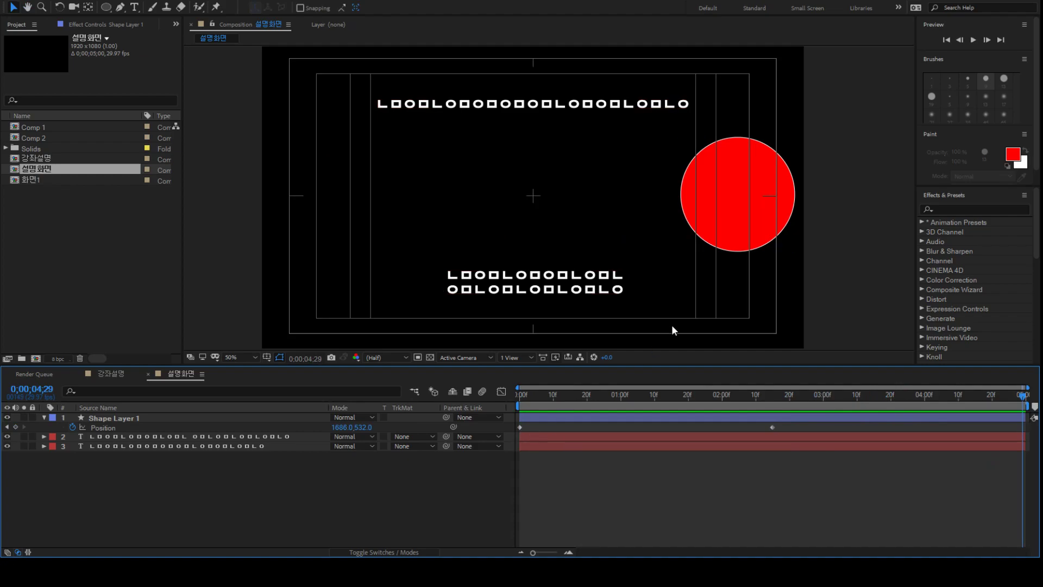
left_click(520, 427)
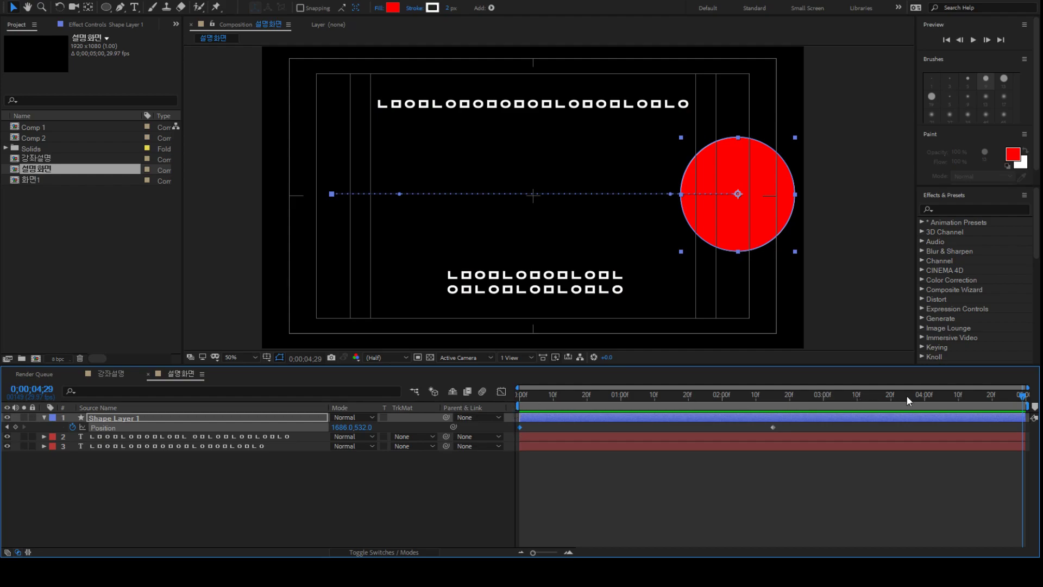
key("ctrl+v")
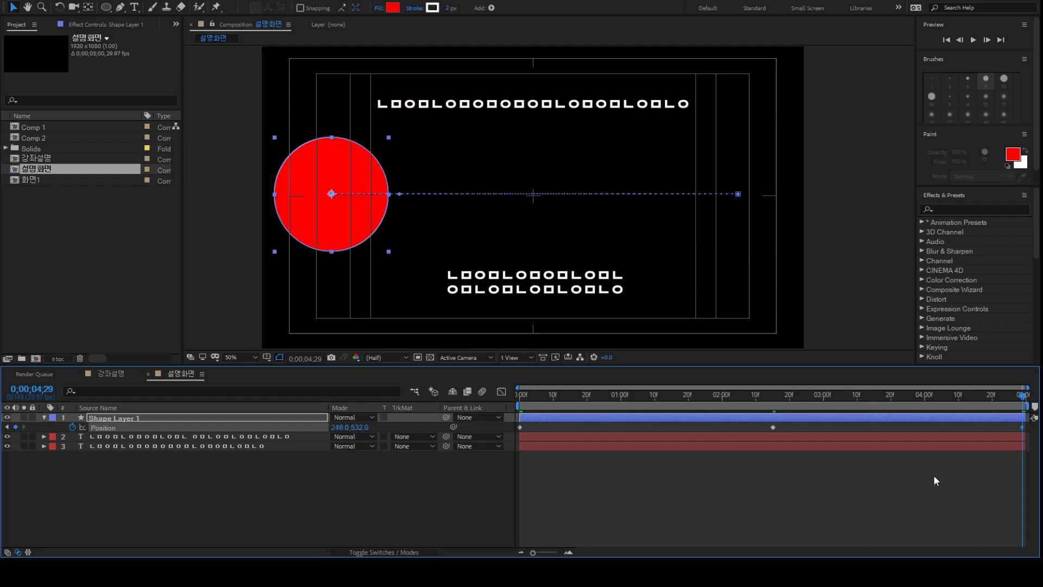
left_click(933, 474)
key("Home")
key("space")
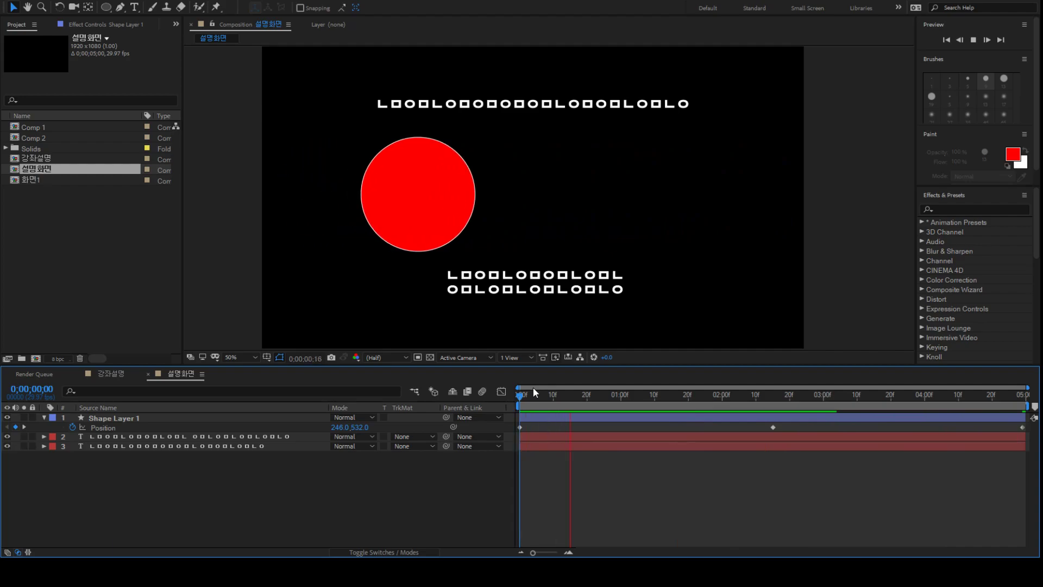
At 0;00;00;00, reveal the Scale property of Shape Layer 1 and start keyframing it at 100%.
left_click_drag(519, 393, 485, 425)
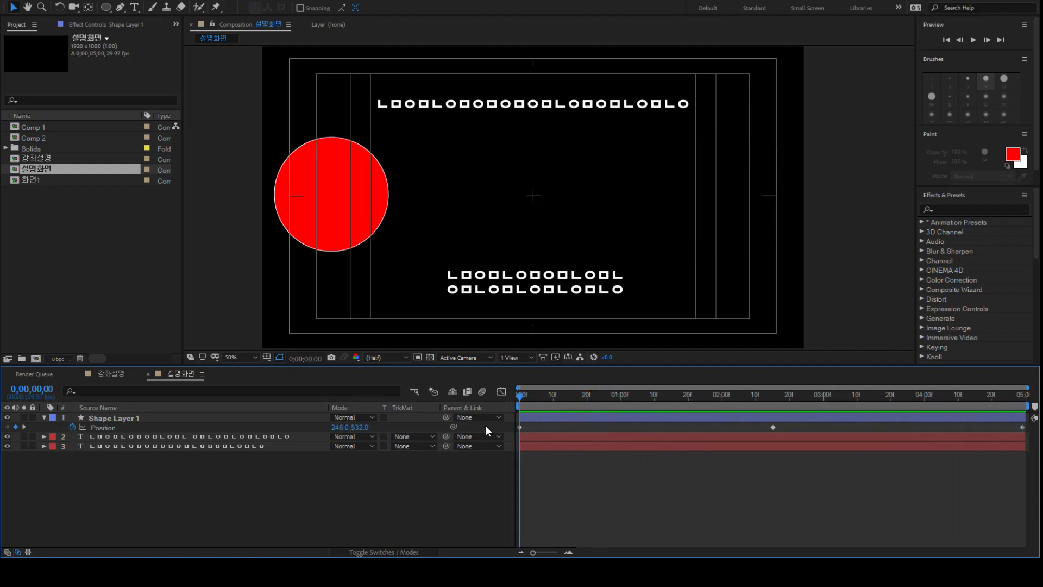
left_click(501, 433)
left_click(499, 428)
left_click(102, 417)
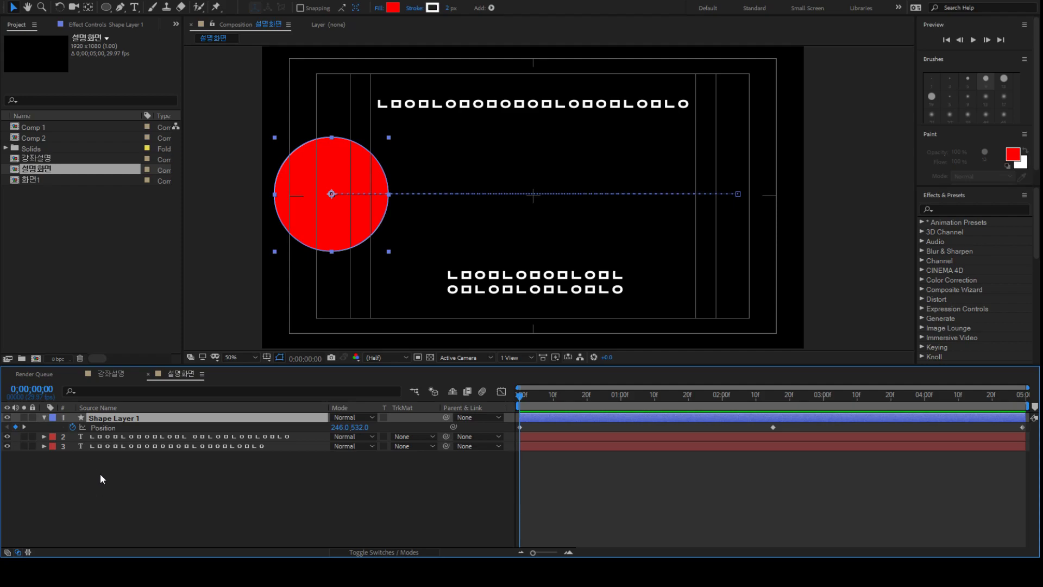
key("s")
left_click(72, 426)
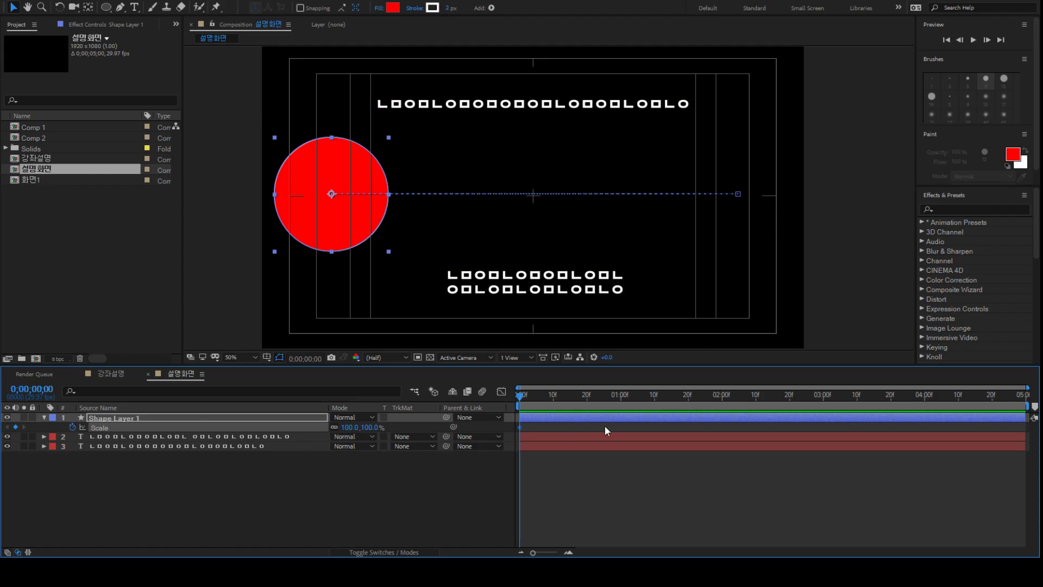
Set the circle's Scale to 150% at 0;00;02;00 and preview the animation from the start.
left_click(570, 395)
left_click_drag(657, 403, 723, 414)
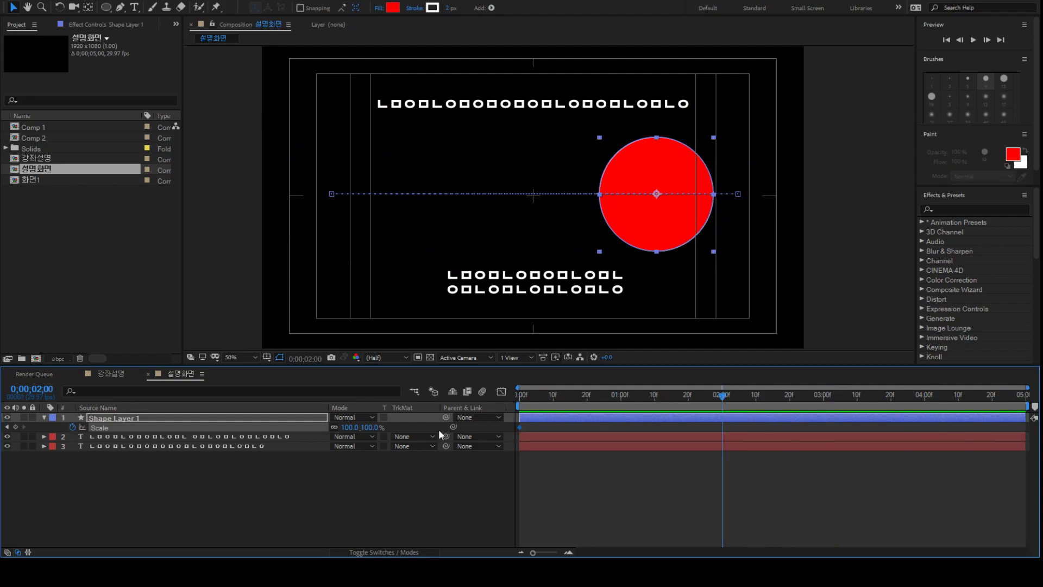
left_click(350, 427)
type("150")
key("Return")
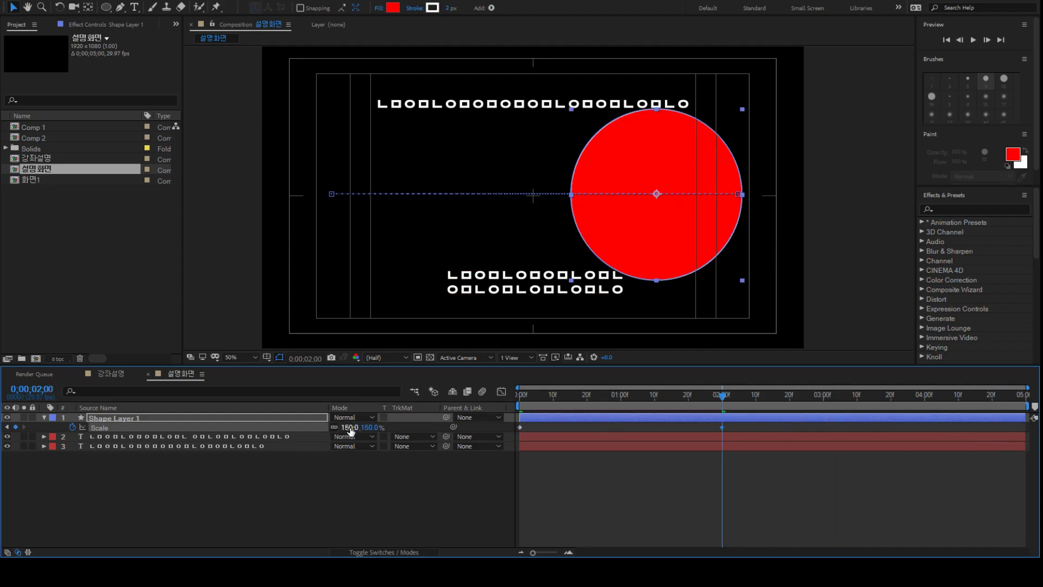
left_click(524, 403)
key("space")
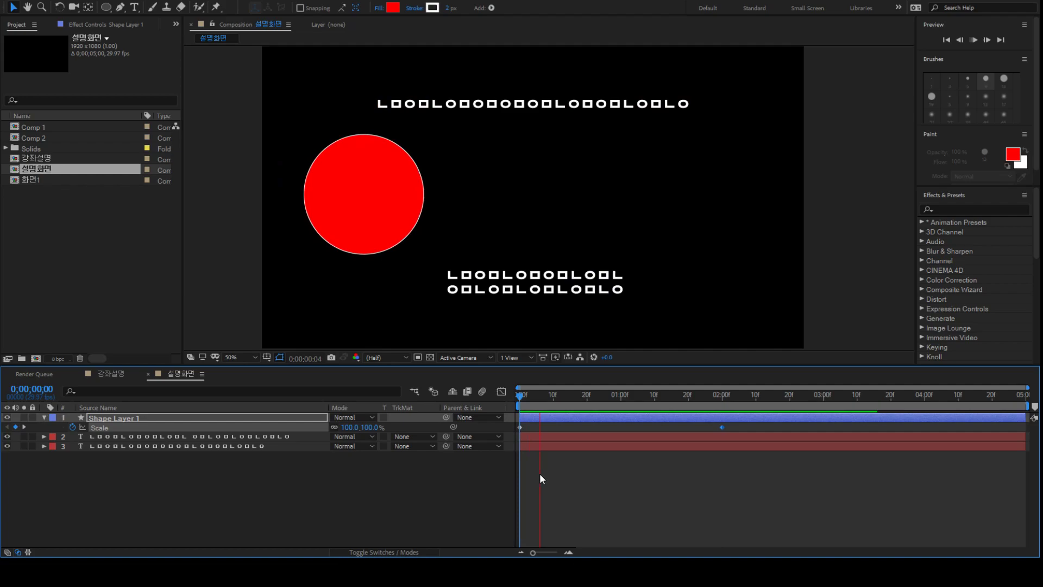
key("space")
Add a Scale keyframe holding 150% at 0;00;03;00, copy the first Scale keyframe to 0;00;04;29, and preview the animation.
left_click_drag(732, 399, 1020, 396)
left_click(16, 427)
left_click(520, 427)
key("ctrl+c")
key("ctrl+v")
key("space")
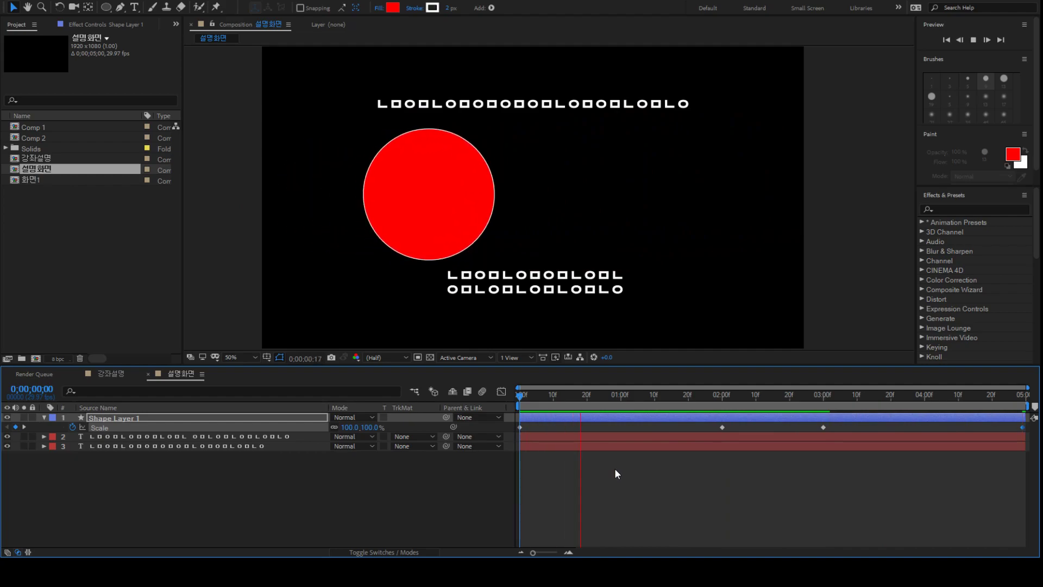
left_click_drag(558, 394, 876, 417)
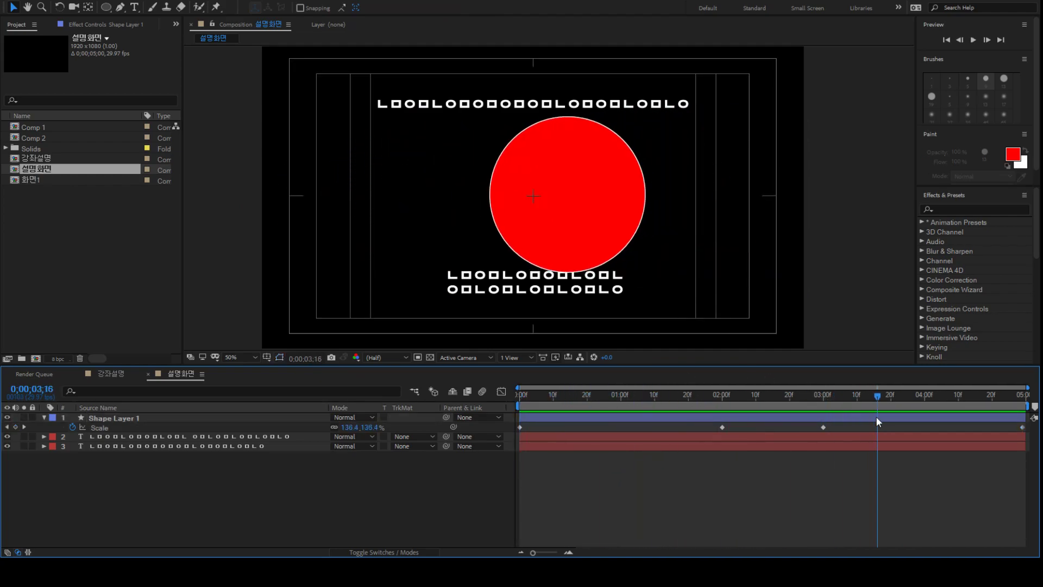
Select Shape Layer 1 and return the current time to 0;00;00;00.
left_click(99, 416)
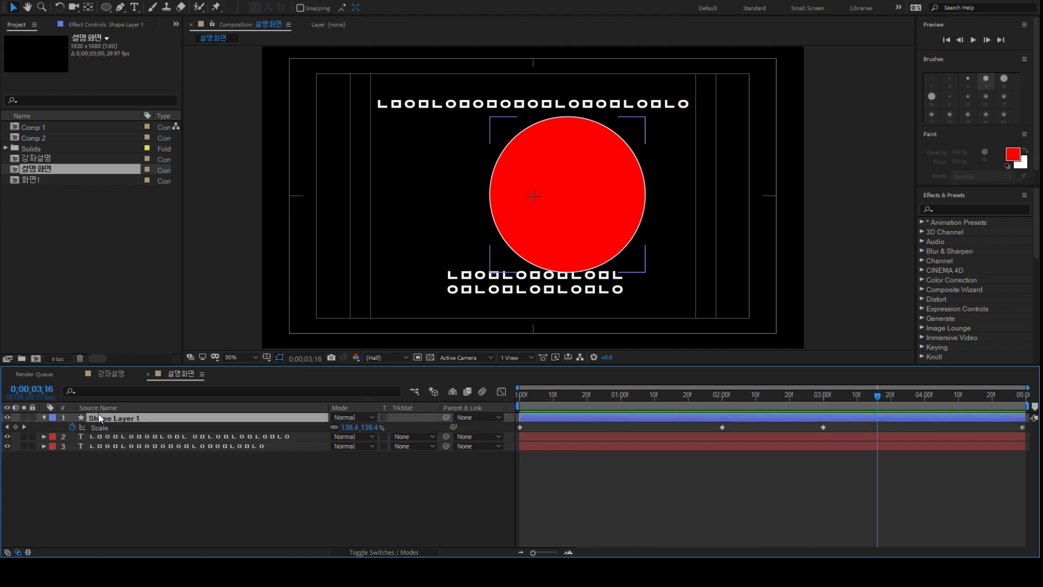
left_click(570, 397)
left_click_drag(569, 397, 496, 402)
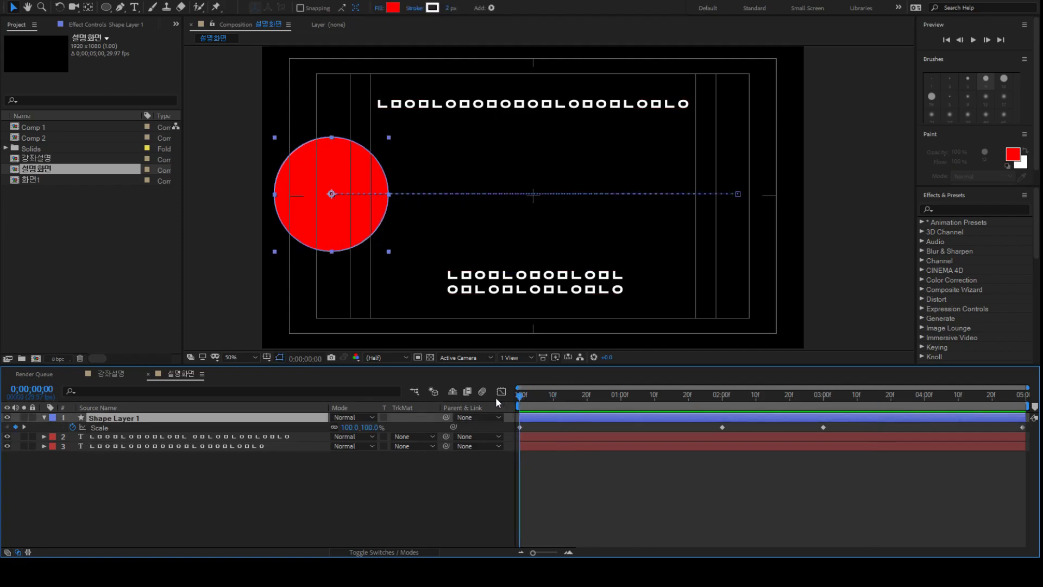
Expand Shape Layer 1 to show all of its Transform properties.
left_click(44, 417)
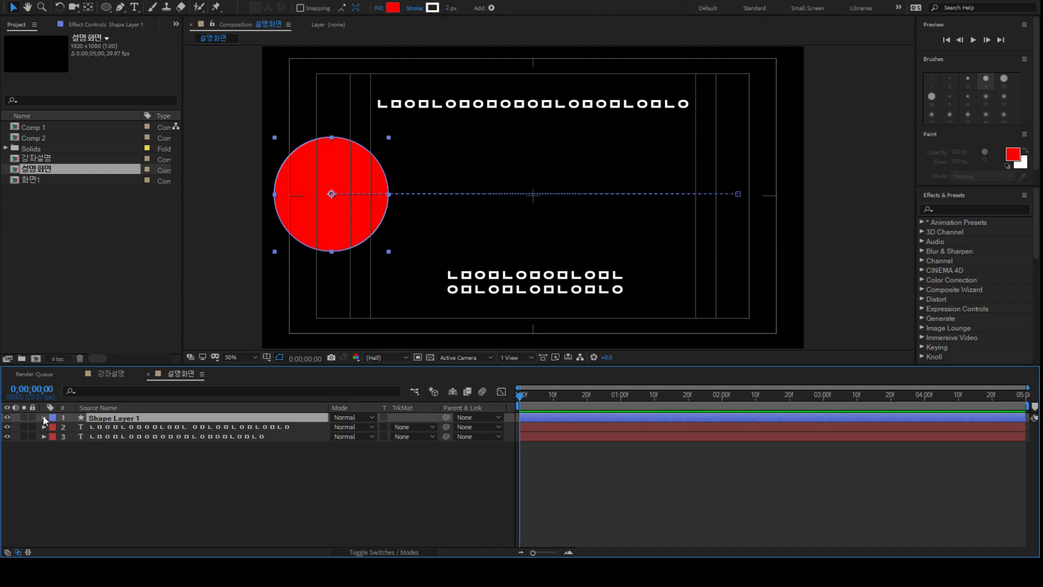
left_click(44, 418)
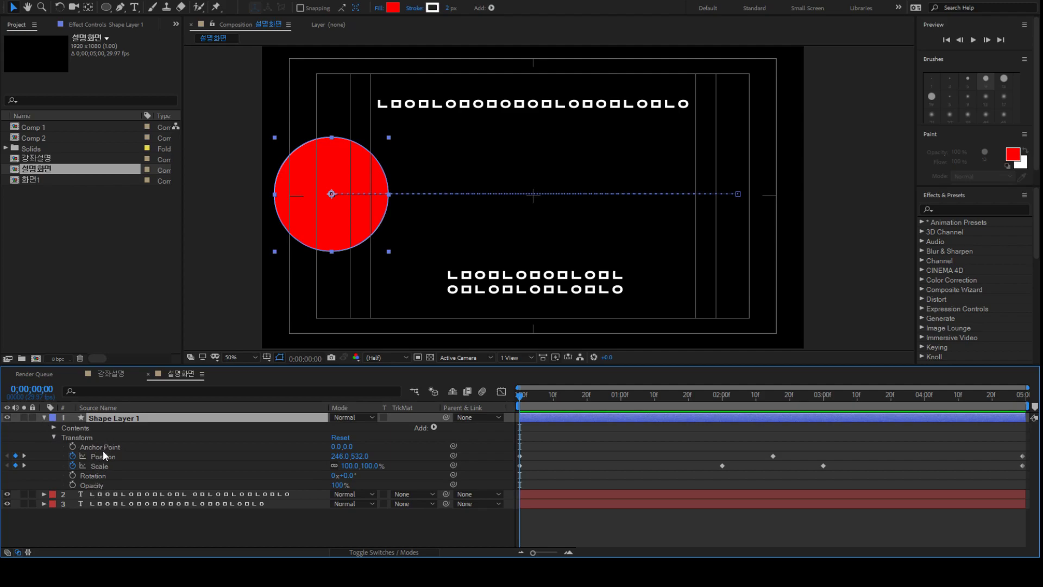
Try keyframing the circle's Rotation at 0;00;00;00 by varying the angle and resetting it to 0°.
left_click(95, 475)
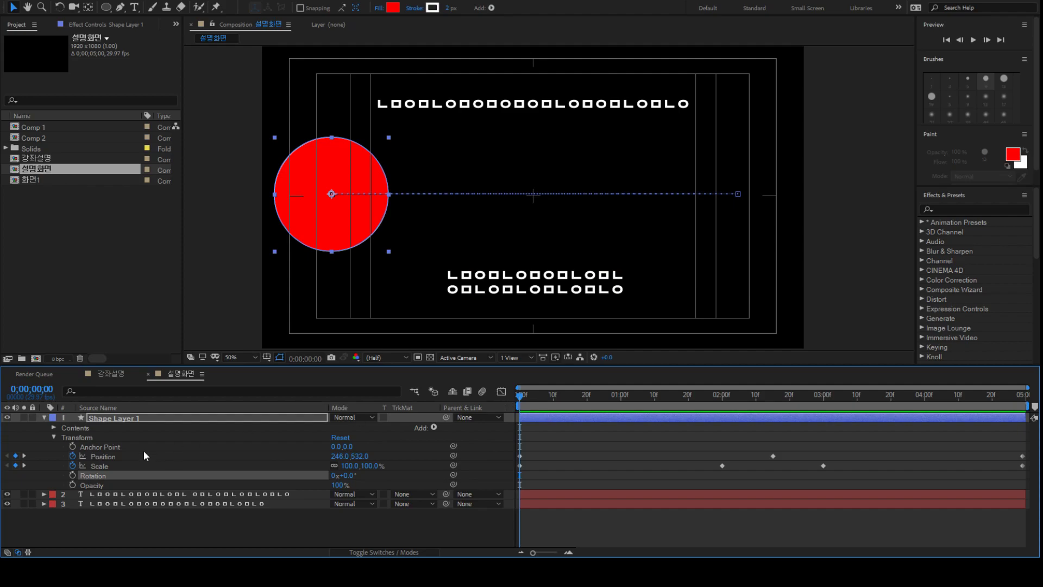
left_click(72, 475)
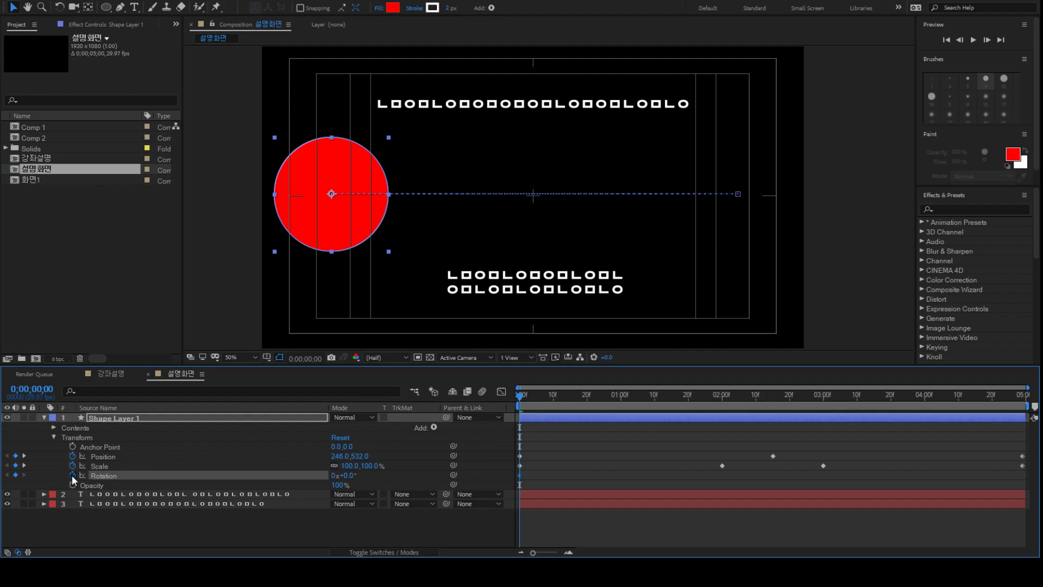
mouse_move(351, 476)
left_mouse_down()
mouse_move(369, 472)
mouse_move(352, 470)
left_mouse_up()
left_click(348, 476)
type("0")
key("Return")
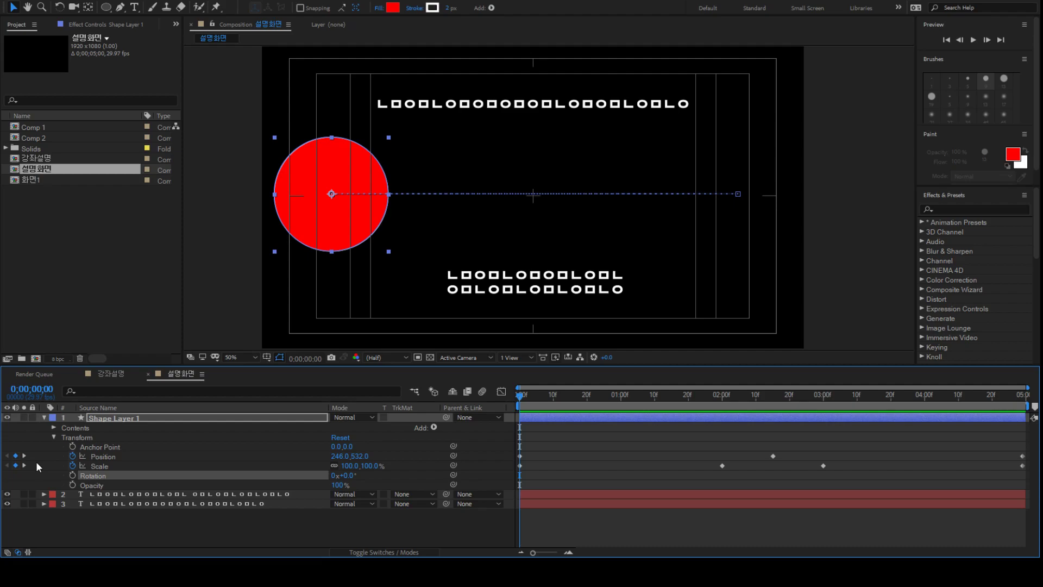
Keyframe the circle's Opacity from 100% at 0;00;00;00 to 0% at 0;00;02;15.
left_click(72, 484)
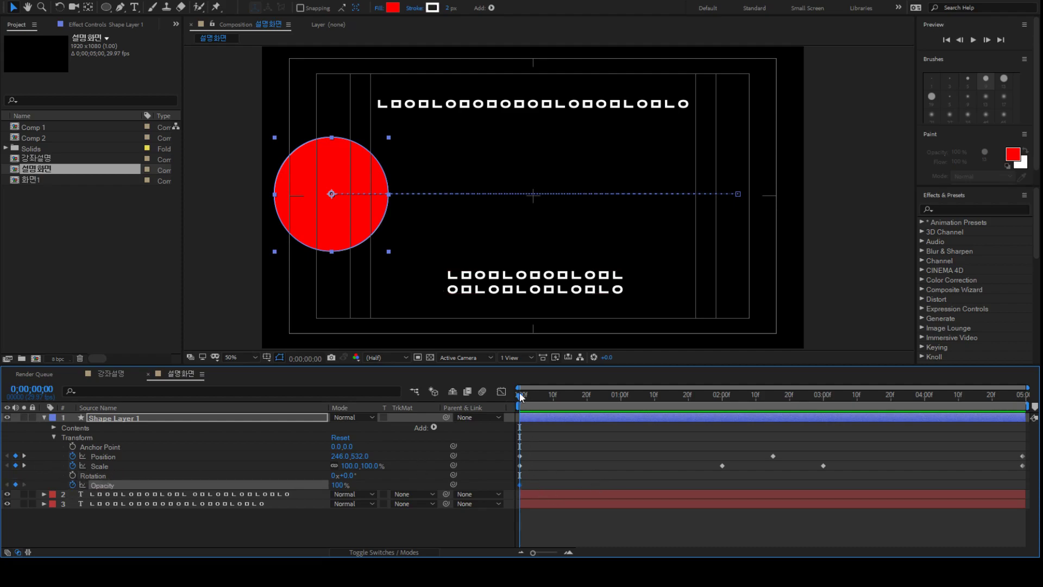
left_click_drag(522, 395, 774, 444)
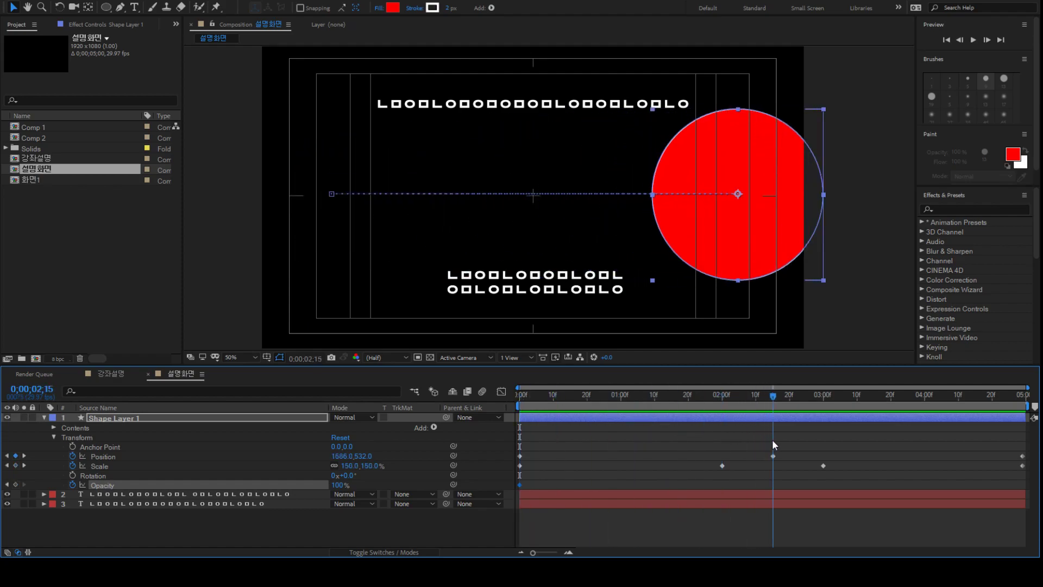
left_click(337, 485)
type("0")
key("Return")
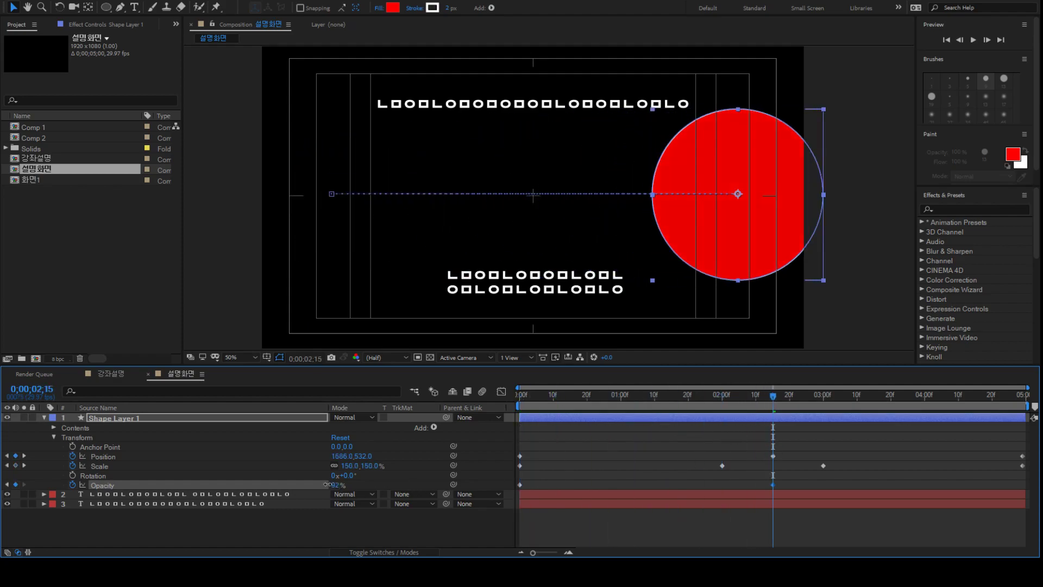
Preview the circle's fade from the start and scrub back through it to 0;00;01;12.
left_click(511, 396)
key("space")
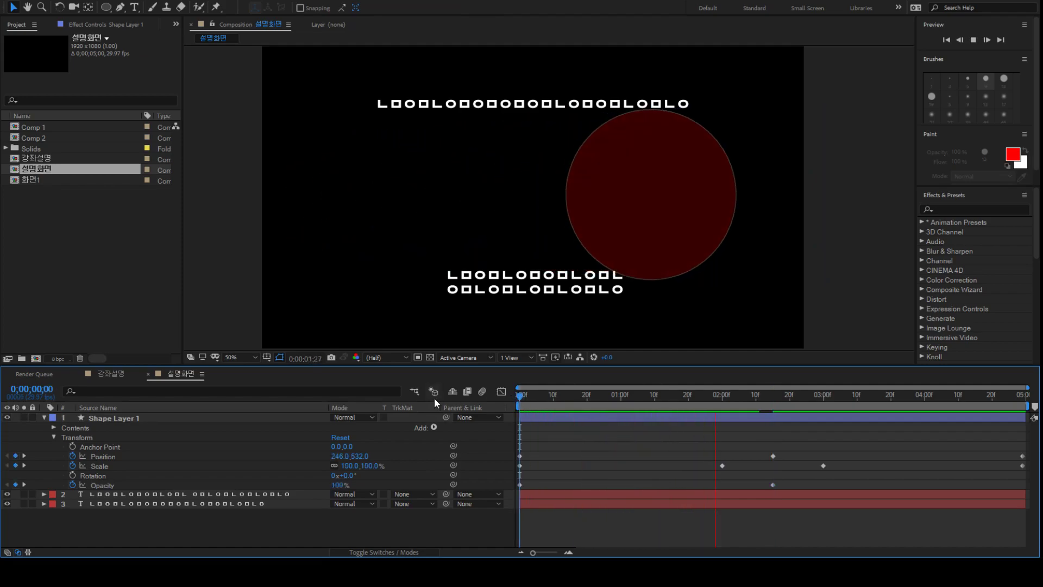
left_click(710, 402)
left_click_drag(707, 400, 661, 400)
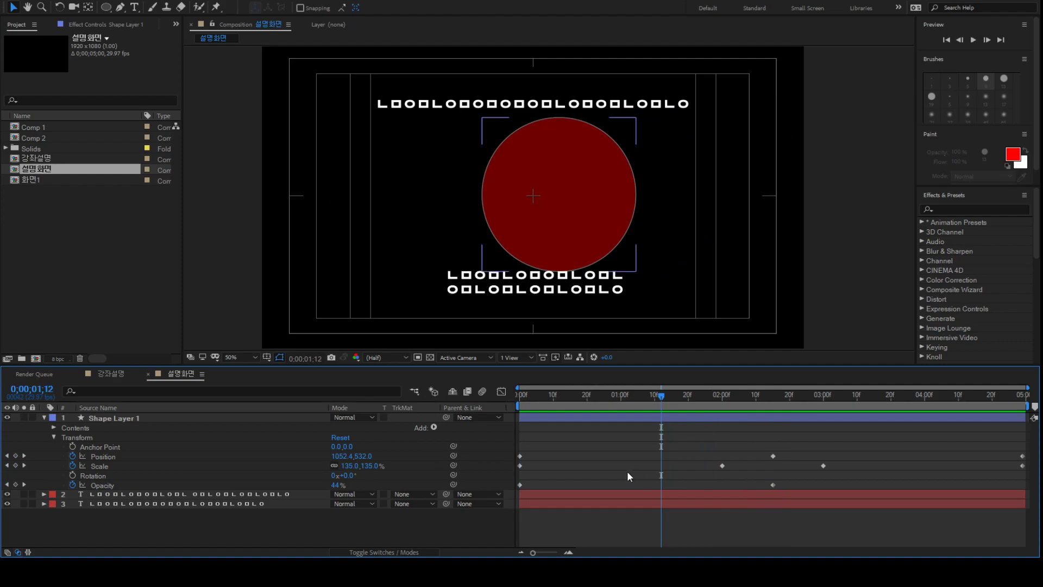
Add a full-frame white solid layer and start keyframing its Opacity at 100% at 0;00;01;00.
key("ctrl+y")
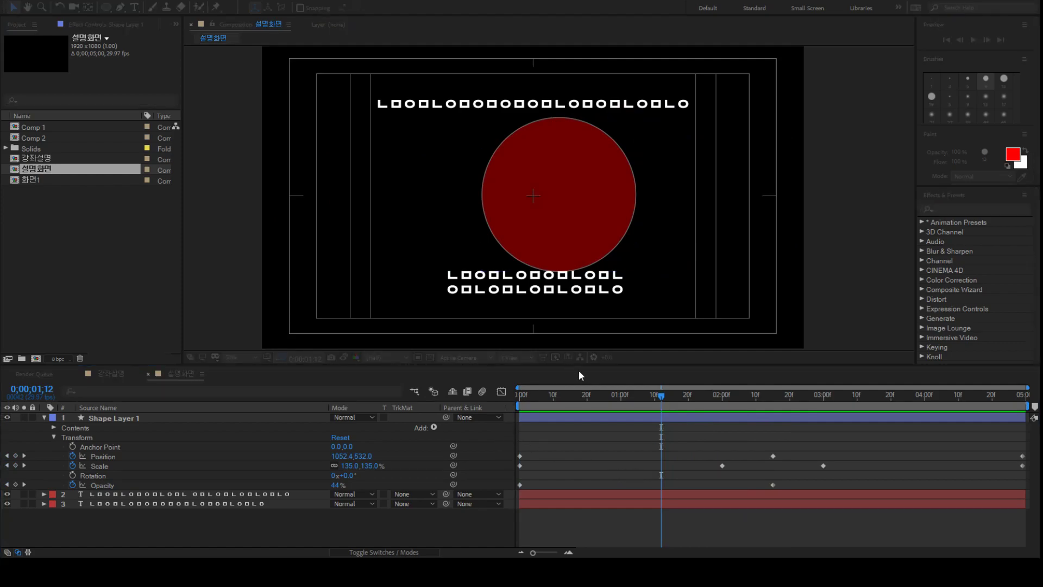
key("Return")
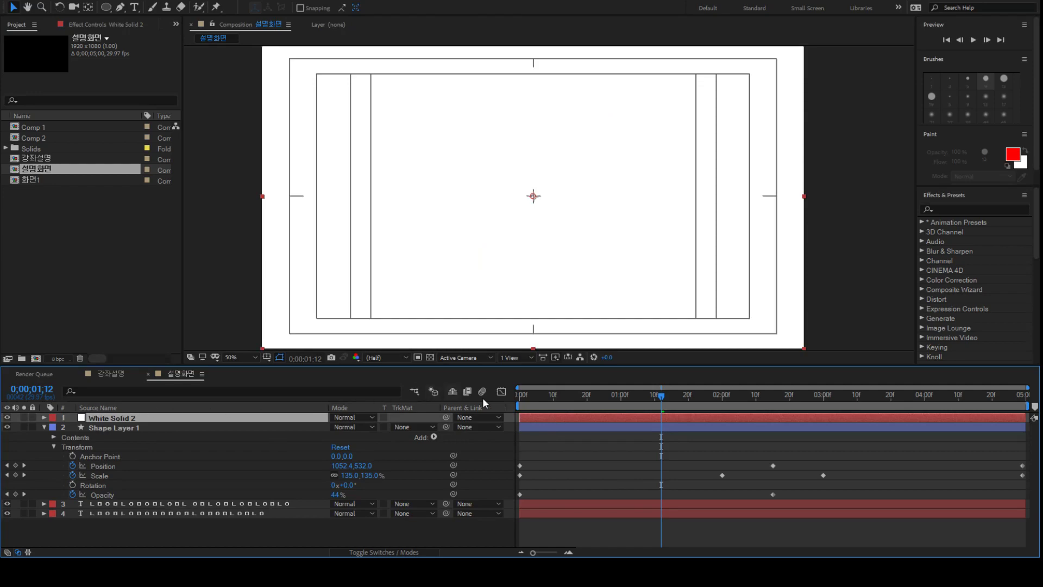
left_click_drag(663, 398, 618, 403)
key("t")
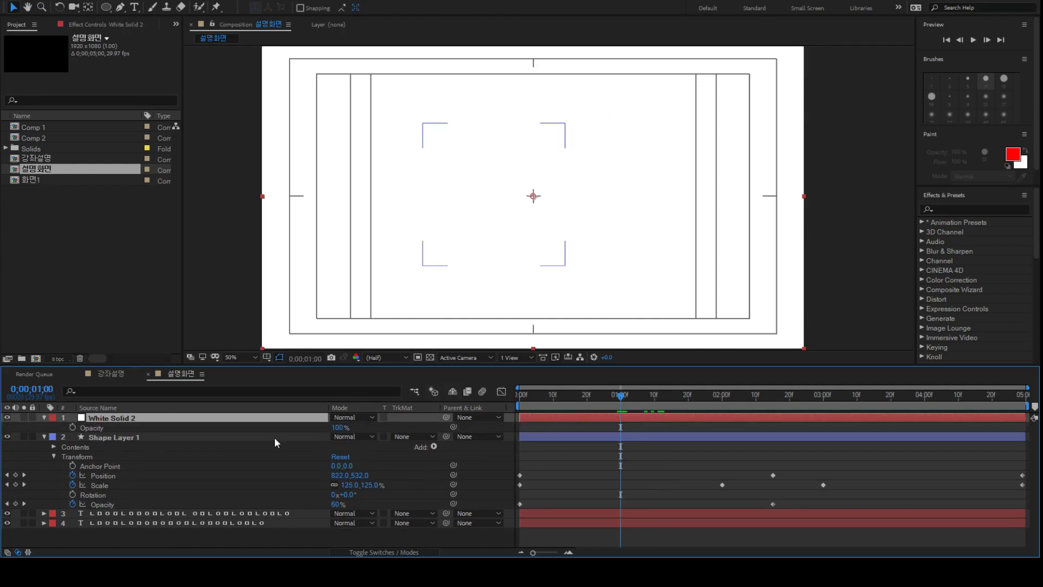
left_click(73, 427)
Set the white solid's Opacity to 0% at 0;00;02;00 and preview the animation from the start.
left_click_drag(731, 397, 722, 400)
left_click(336, 427)
type("0")
key("Return")
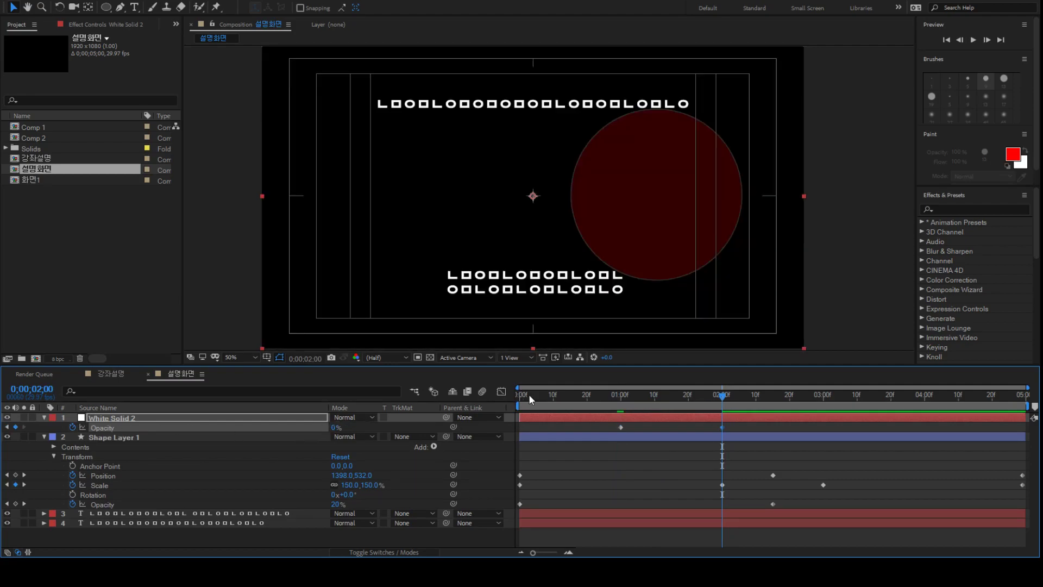
key("Home")
key("space")
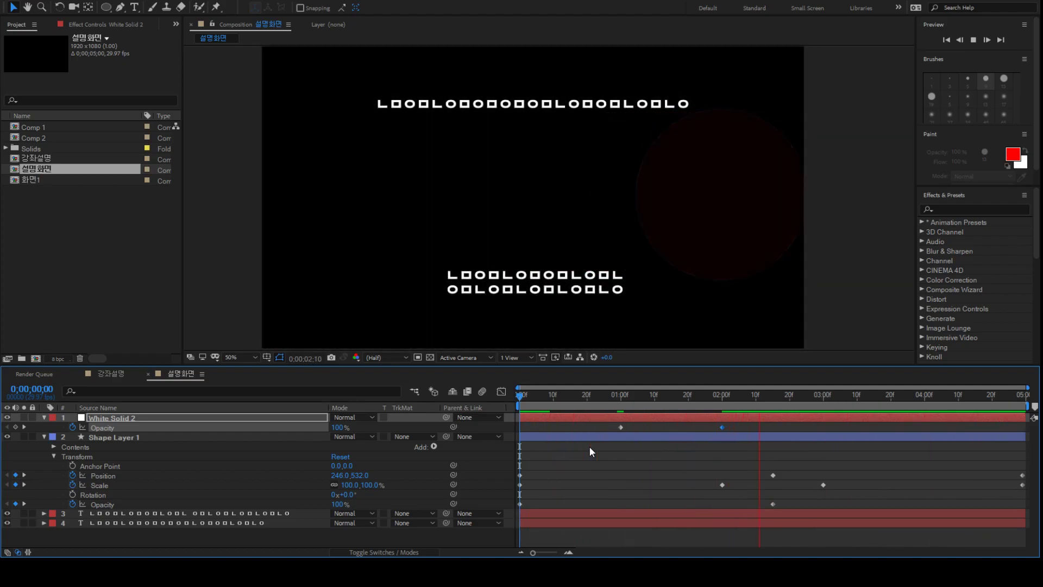
Move to 0;00;01;00 and examine the white solid's Opacity, Position, Scale and Rotation properties one at a time.
left_click_drag(630, 391, 619, 402)
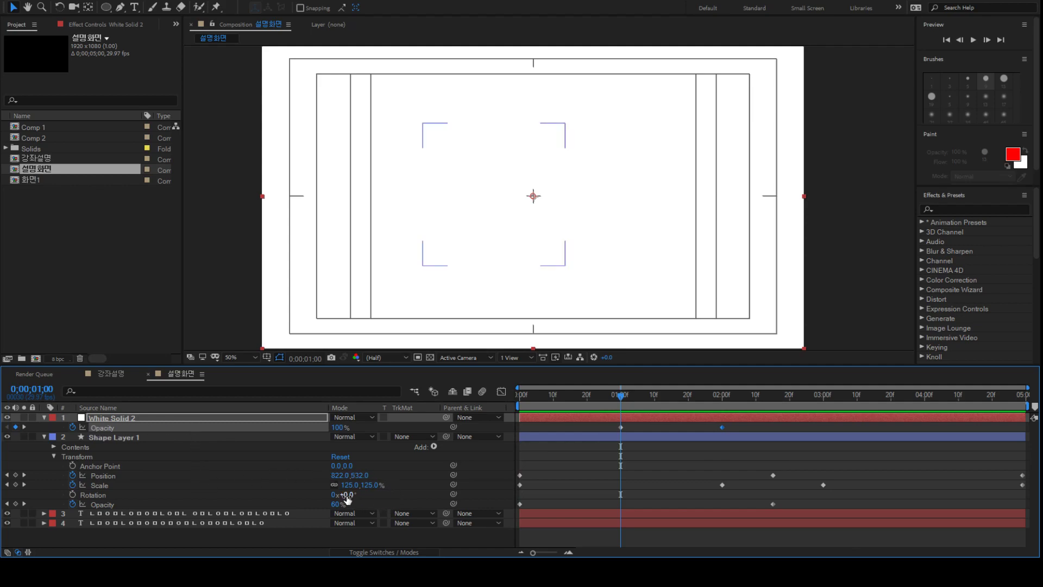
key("u")
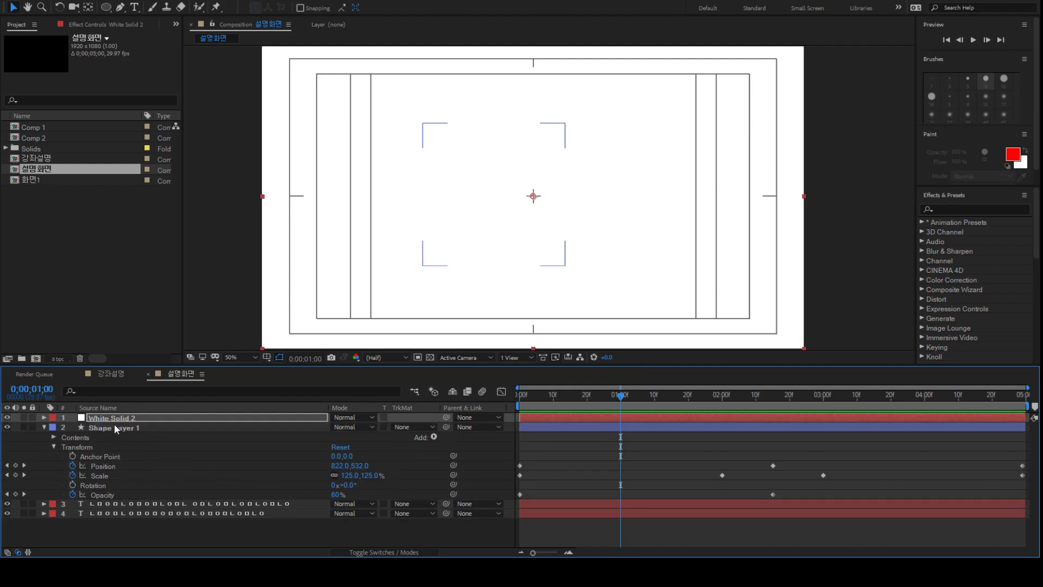
key("t")
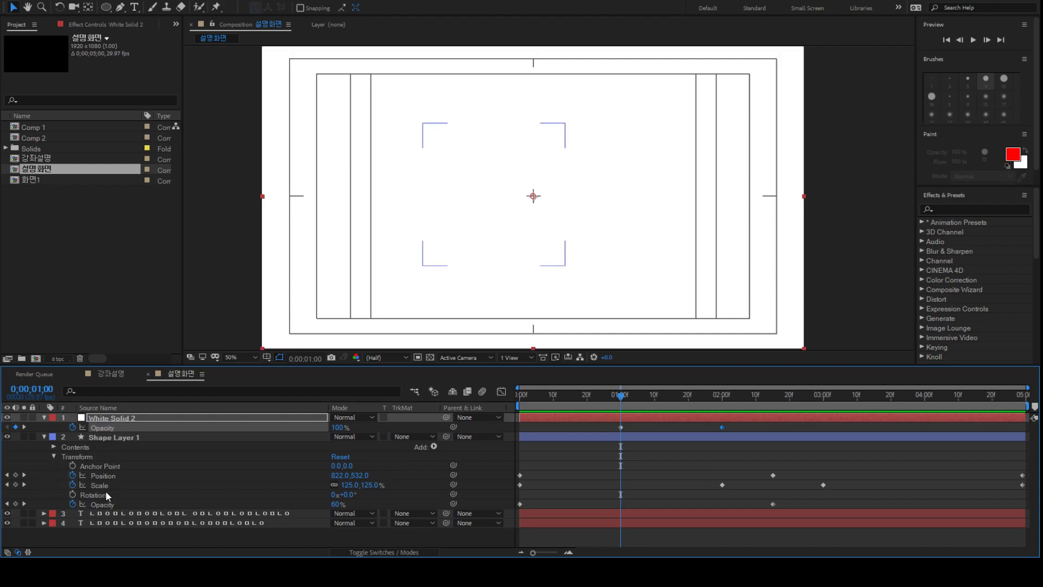
left_click(123, 415)
key("p")
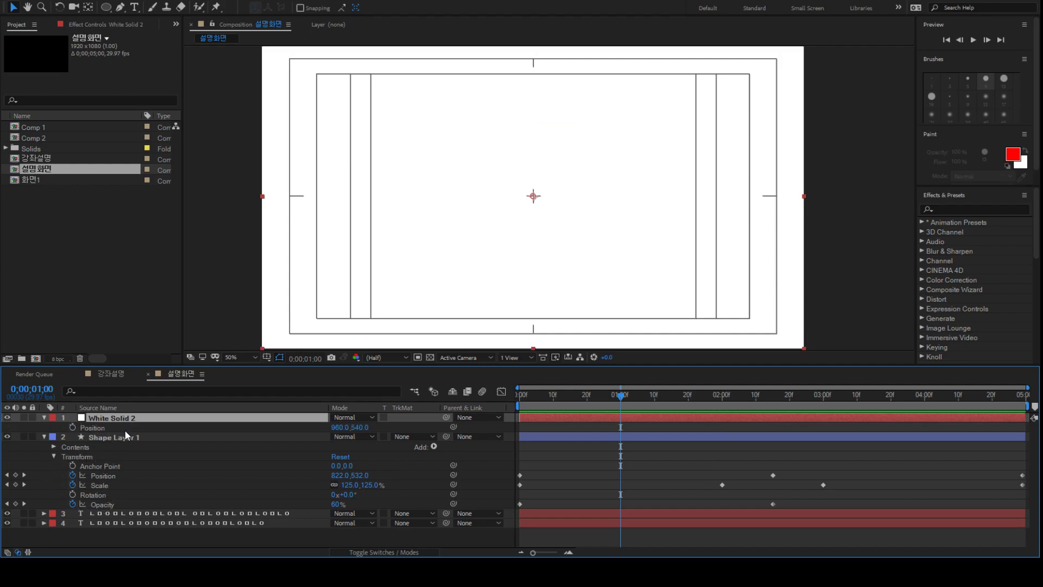
key("s")
key("r")
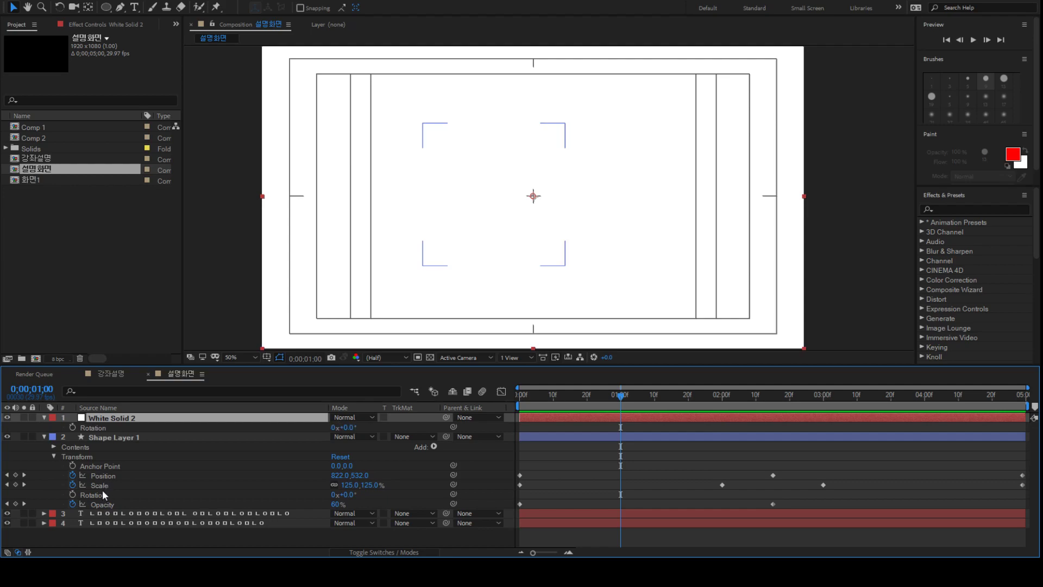
key("t")
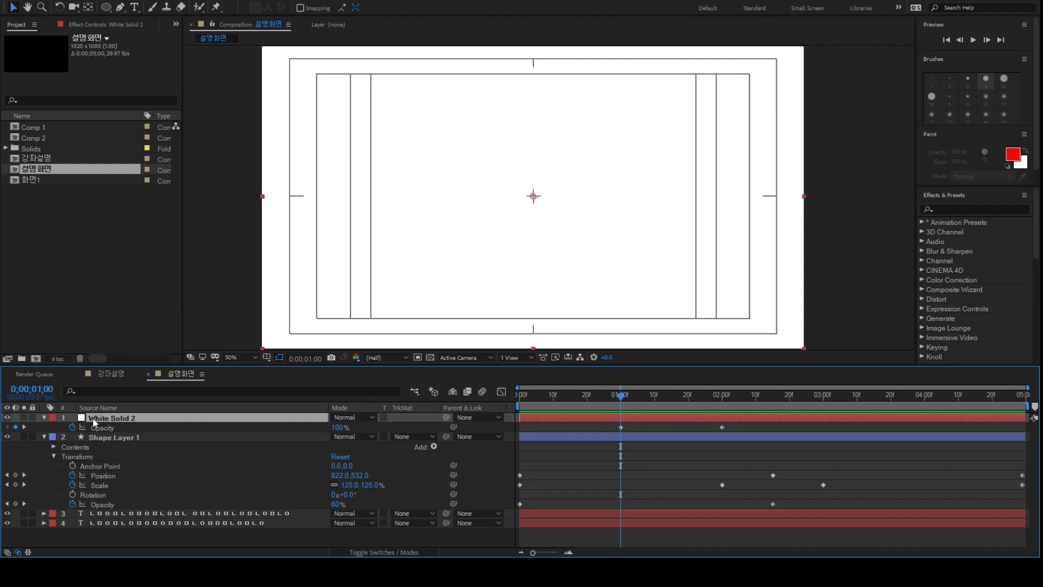
Collapse the properties of White Solid 2 and Shape Layer 1, and hide the white solid.
left_click(563, 486)
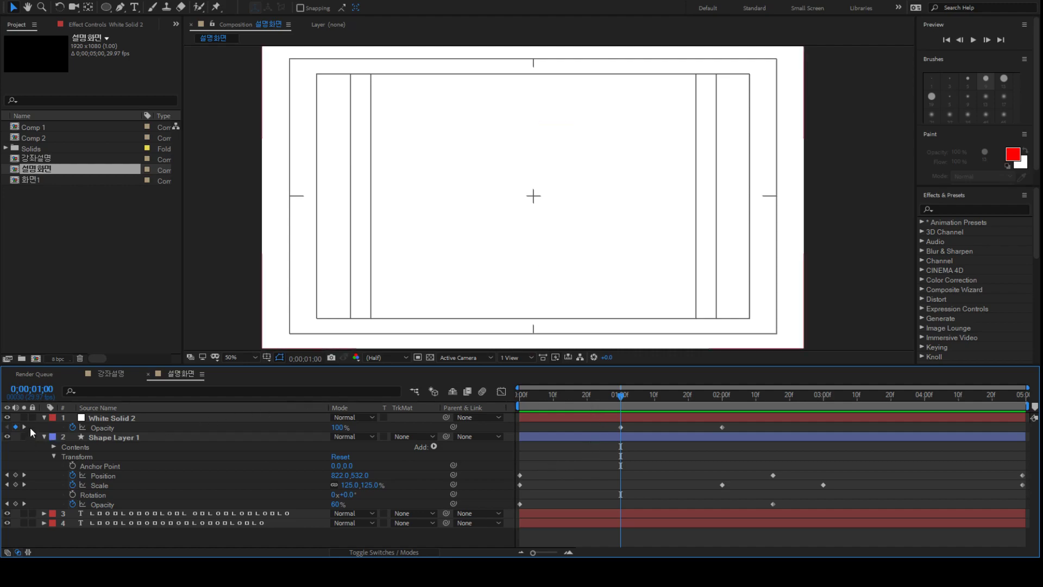
left_click(43, 416)
left_click(45, 427)
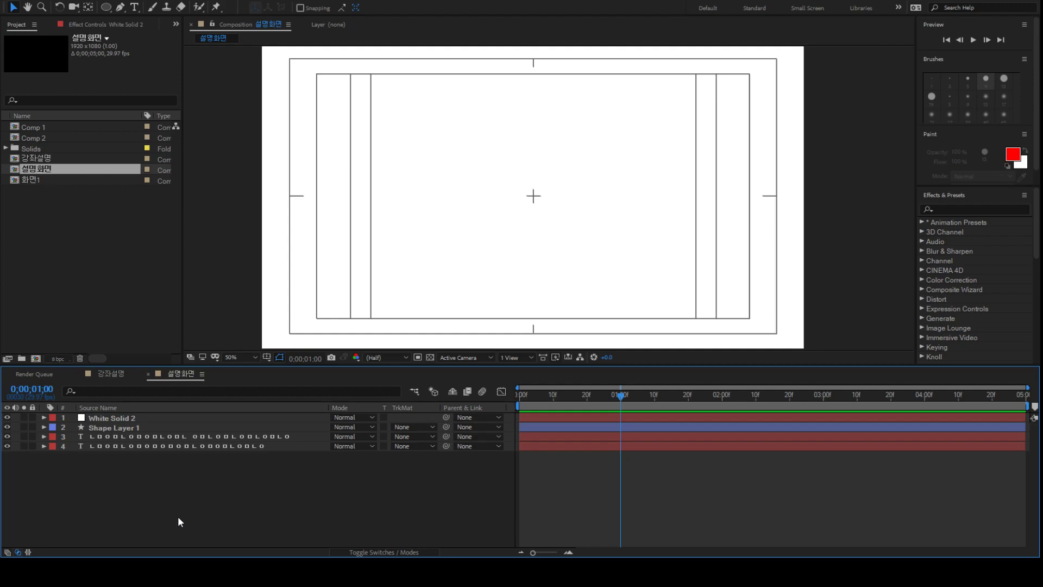
left_click(7, 417)
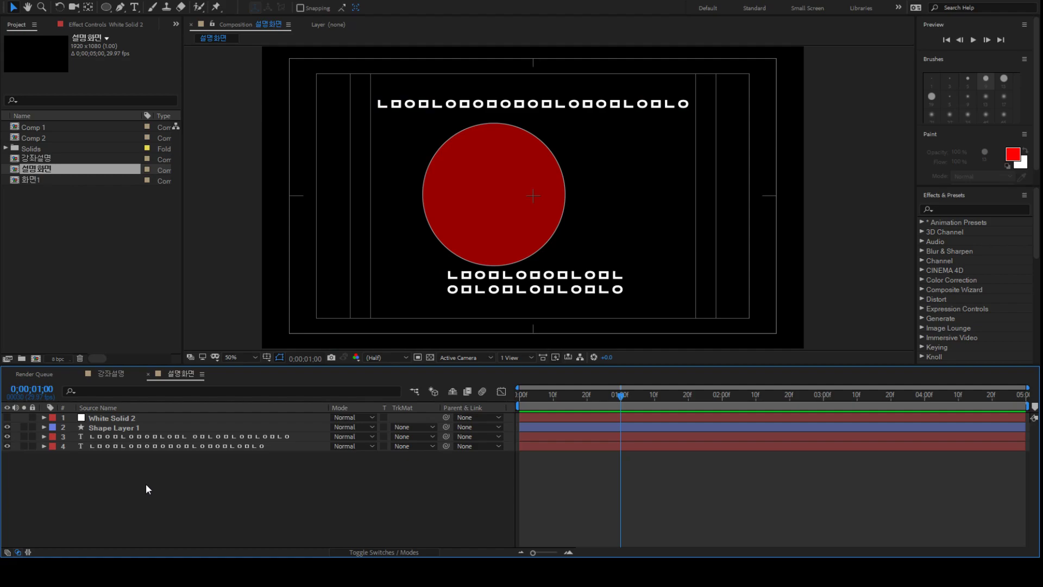